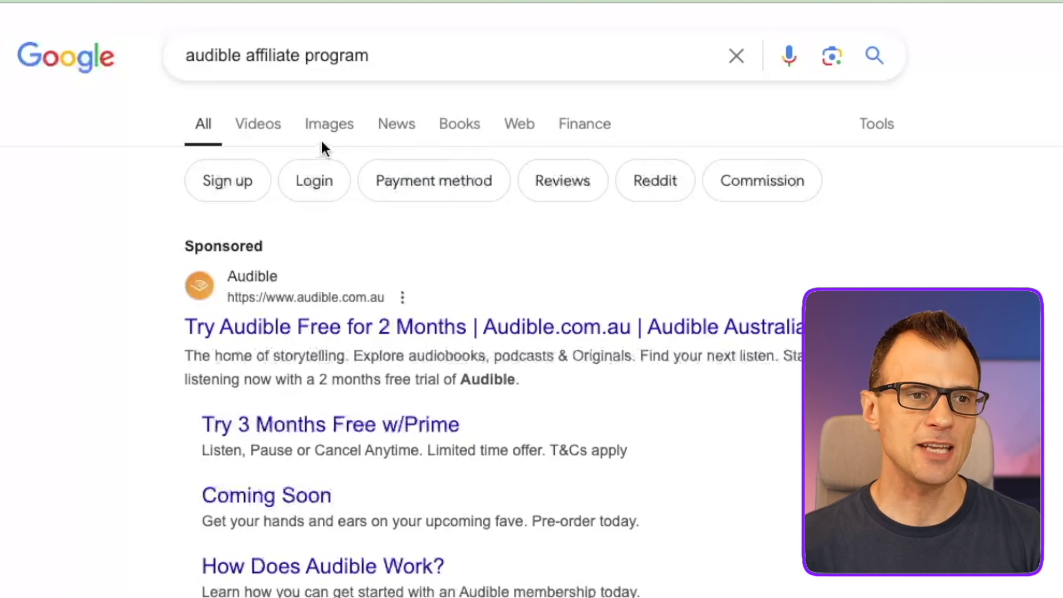
- Open the 'Audible Affiliates | Make Money with …' result from the audible affiliate program search
{"action": "scroll", "coordinate": [285, 344], "scroll_direction": "down", "scroll_amount": 5}
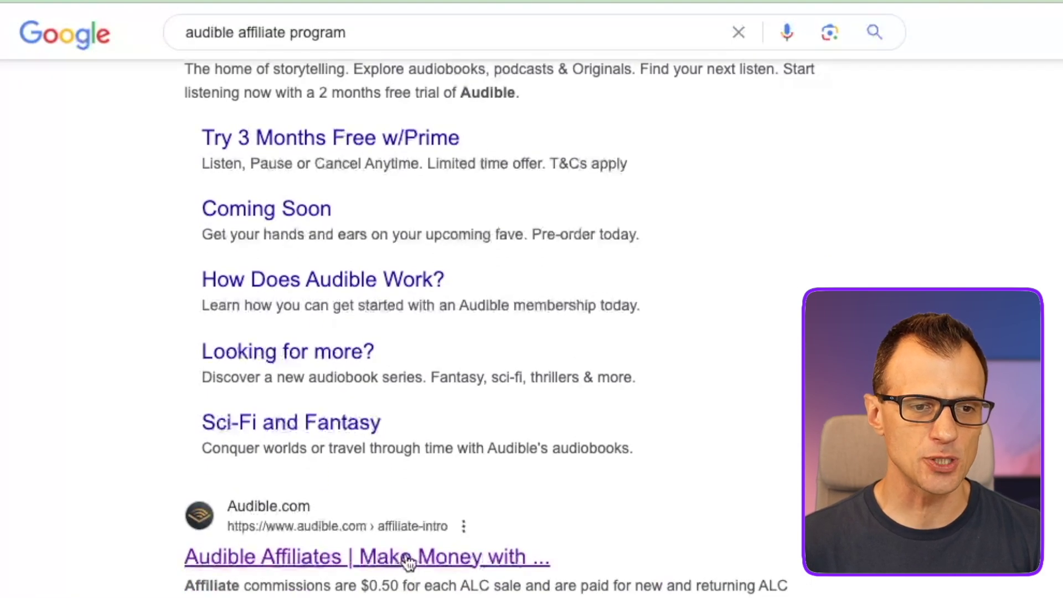
{"action": "left_click", "coordinate": [409, 562]}
{"action": "scroll", "coordinate": [129, 266], "scroll_direction": "down", "scroll_amount": 3}
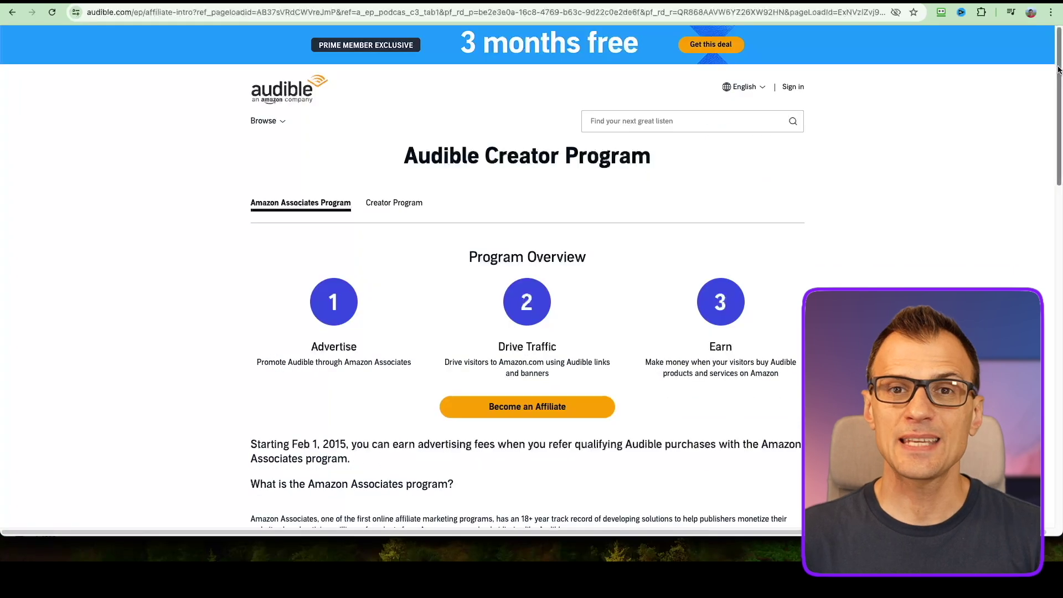
{"action": "left_click_drag", "start_coordinate": [1058, 69], "coordinate": [1045, 95]}
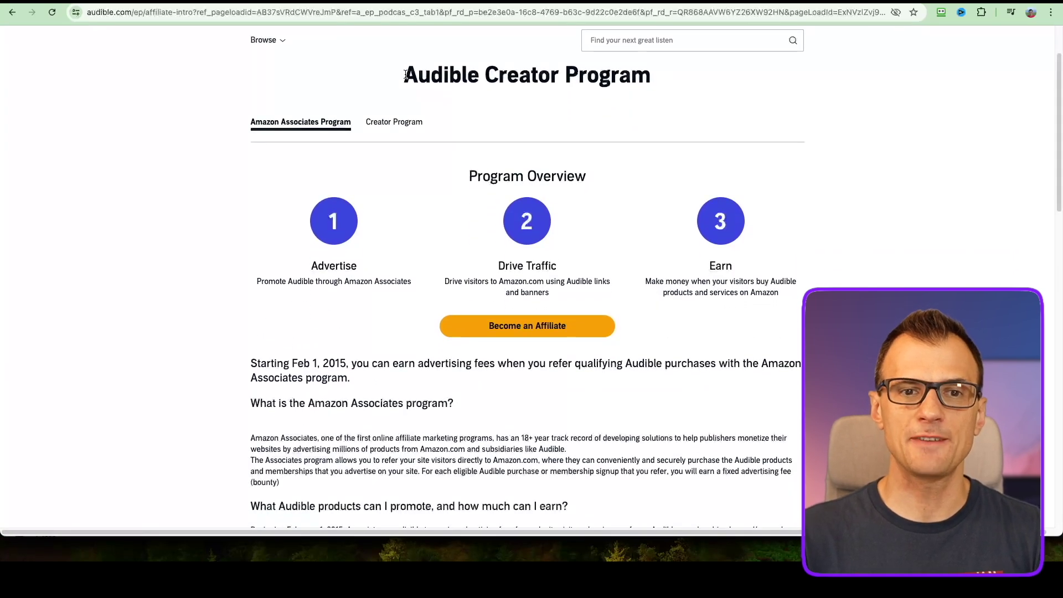
{"action": "left_click_drag", "start_coordinate": [405, 74], "coordinate": [665, 78]}
{"action": "left_click", "coordinate": [901, 205]}
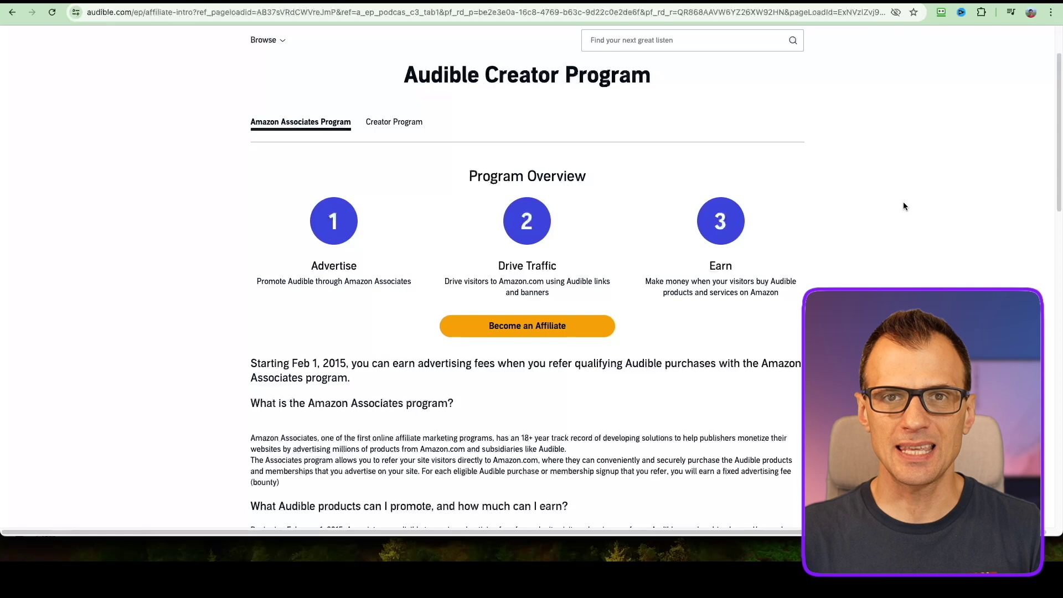
{"action": "scroll", "coordinate": [899, 209], "scroll_direction": "down", "scroll_amount": 2}
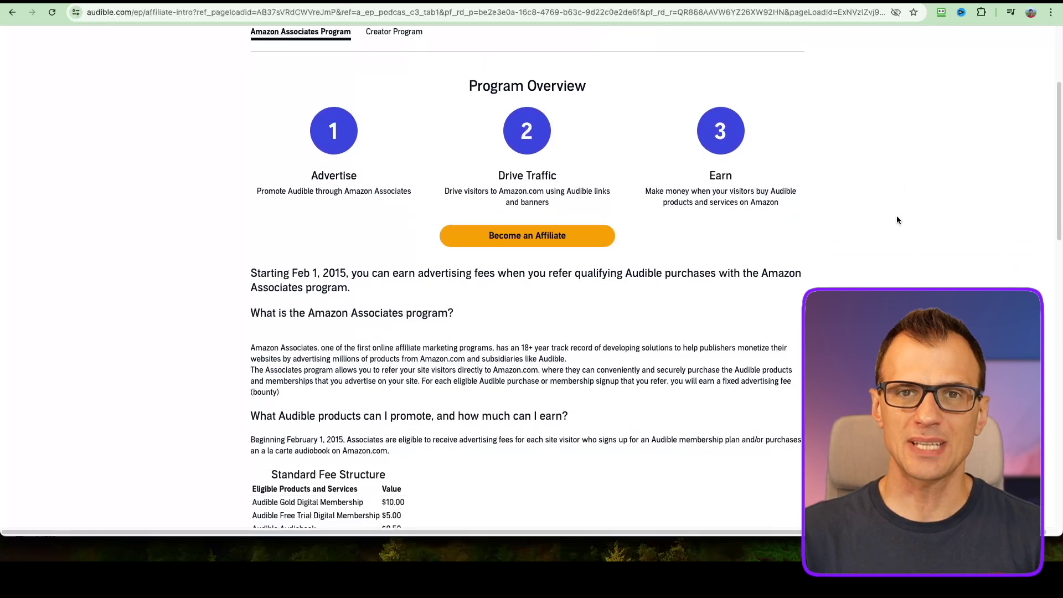
{"action": "scroll", "coordinate": [897, 220], "scroll_direction": "down", "scroll_amount": 4}
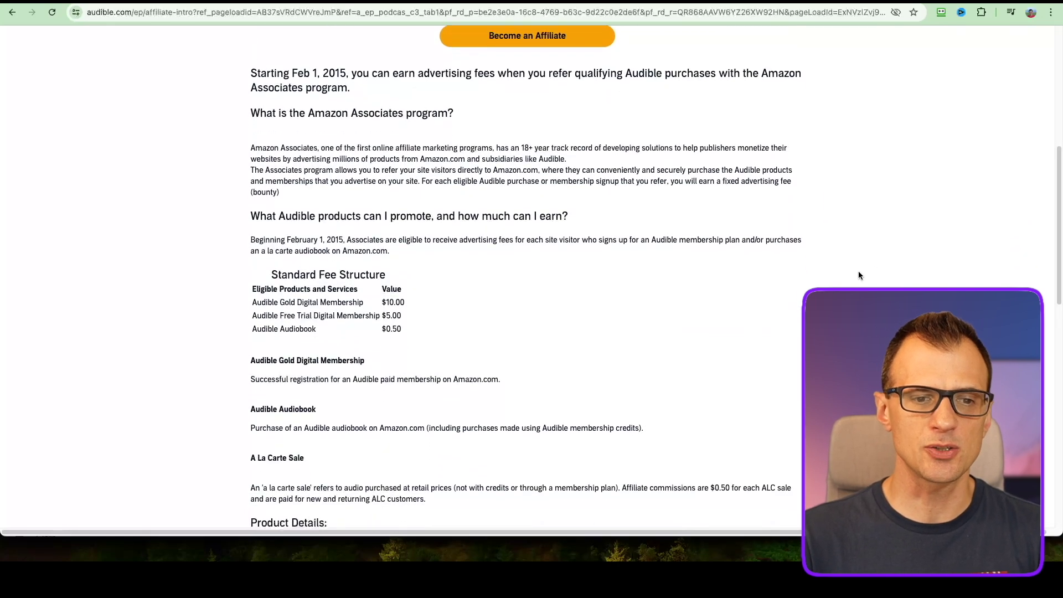
{"action": "scroll", "coordinate": [858, 275], "scroll_direction": "down", "scroll_amount": 2}
{"action": "left_click_drag", "start_coordinate": [280, 211], "coordinate": [341, 209]}
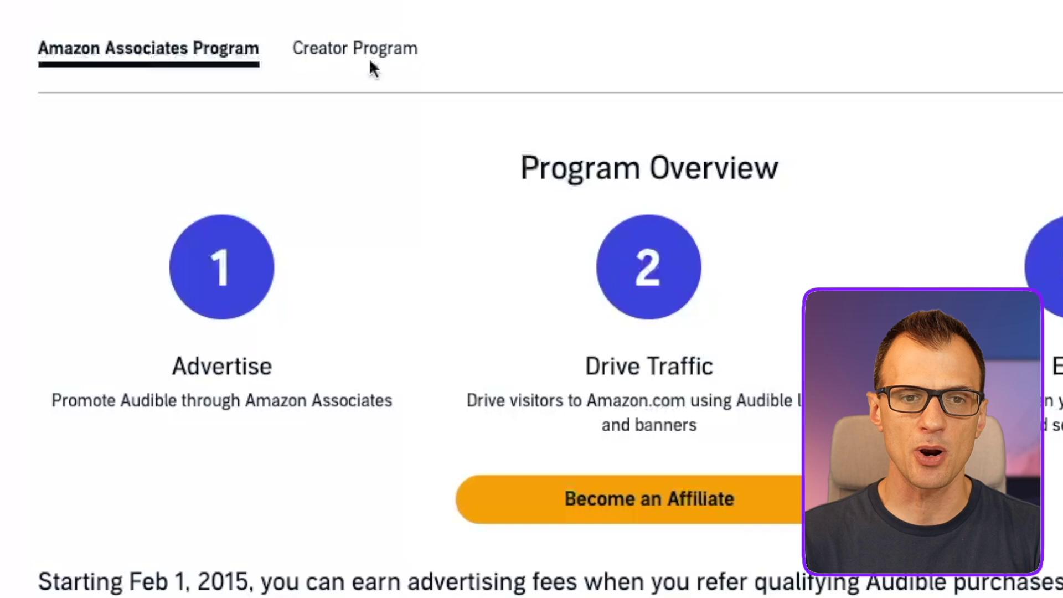
- Switch to the Creator Program information and highlight the $15 per trial membership offer
{"action": "left_click", "coordinate": [382, 51]}
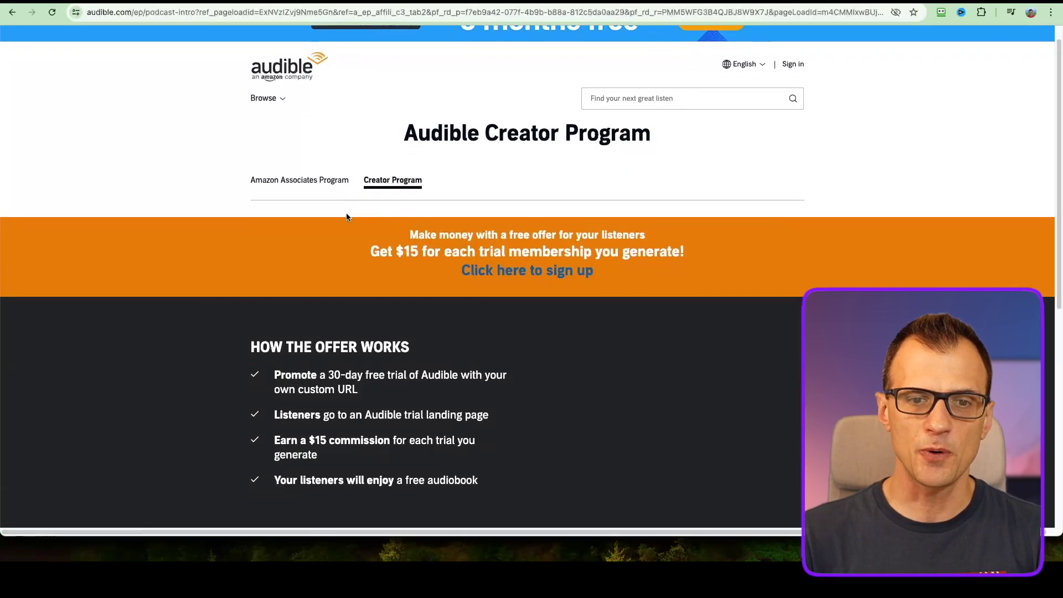
{"action": "scroll", "coordinate": [319, 219], "scroll_direction": "down", "scroll_amount": 3}
{"action": "left_click_drag", "start_coordinate": [372, 108], "coordinate": [521, 114]}
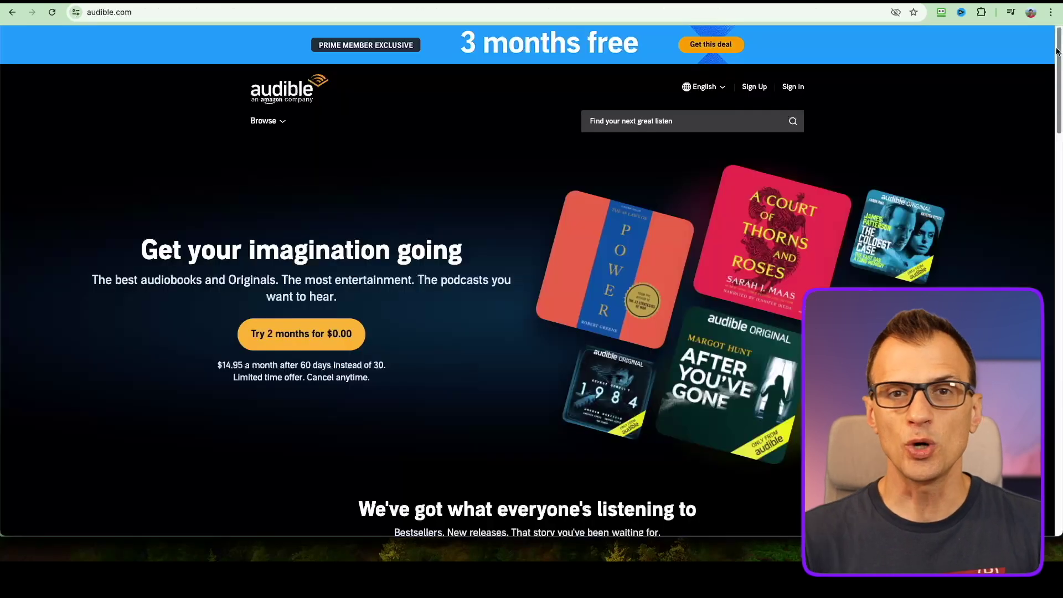
{"action": "left_click_drag", "start_coordinate": [1057, 51], "coordinate": [1048, 145]}
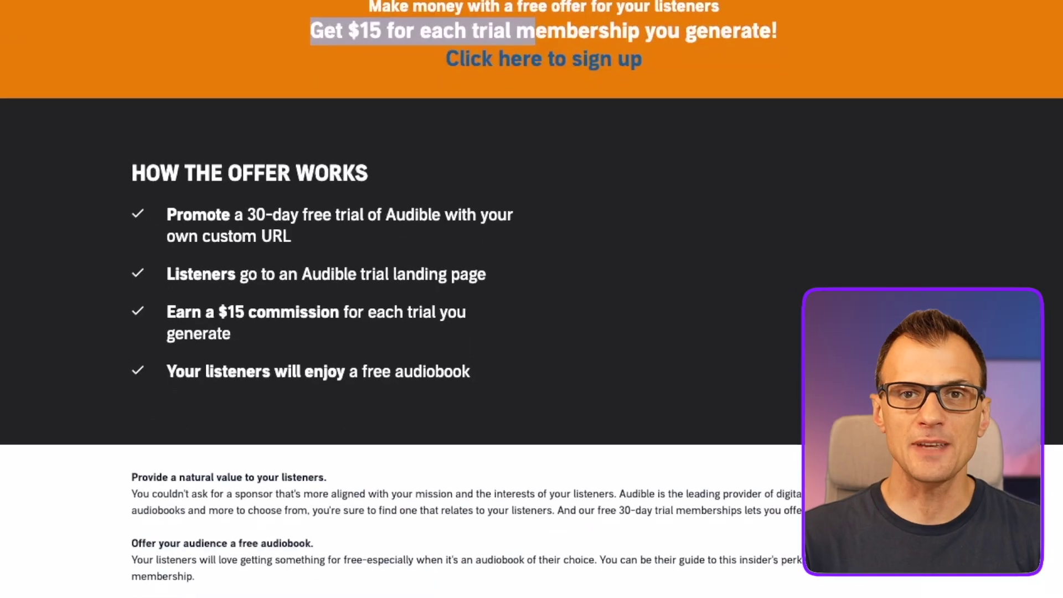
- Highlight the 30-day free trial and $15 commission lines, then scan the offer details
{"action": "left_click_drag", "start_coordinate": [304, 230], "coordinate": [239, 202]}
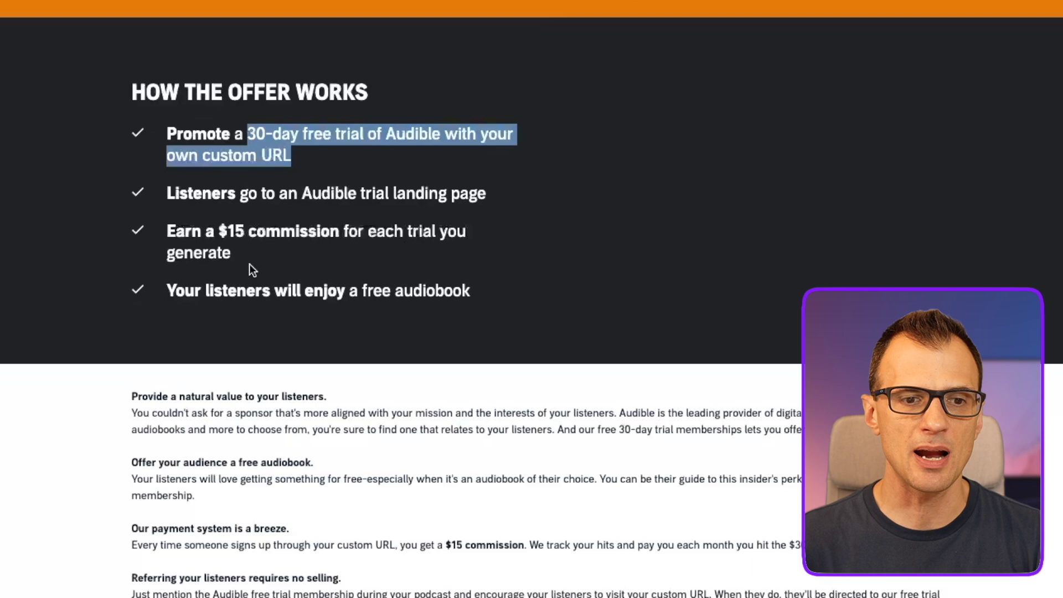
{"action": "left_click_drag", "start_coordinate": [168, 291], "coordinate": [196, 283]}
{"action": "left_click_drag", "start_coordinate": [197, 196], "coordinate": [337, 225]}
{"action": "left_click", "coordinate": [338, 224]}
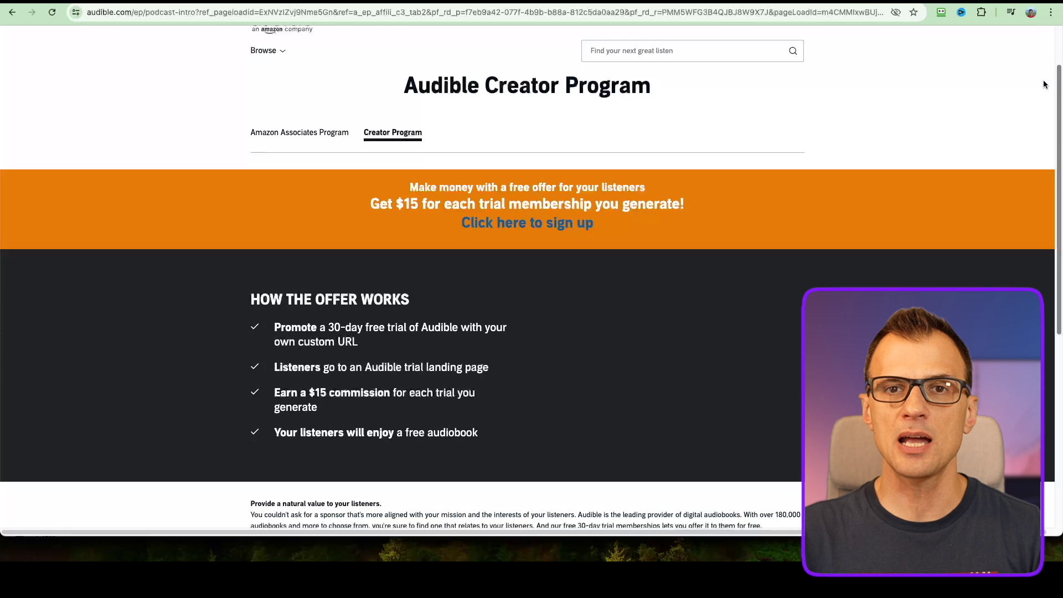
{"action": "scroll", "coordinate": [1043, 83], "scroll_direction": "down", "scroll_amount": 1}
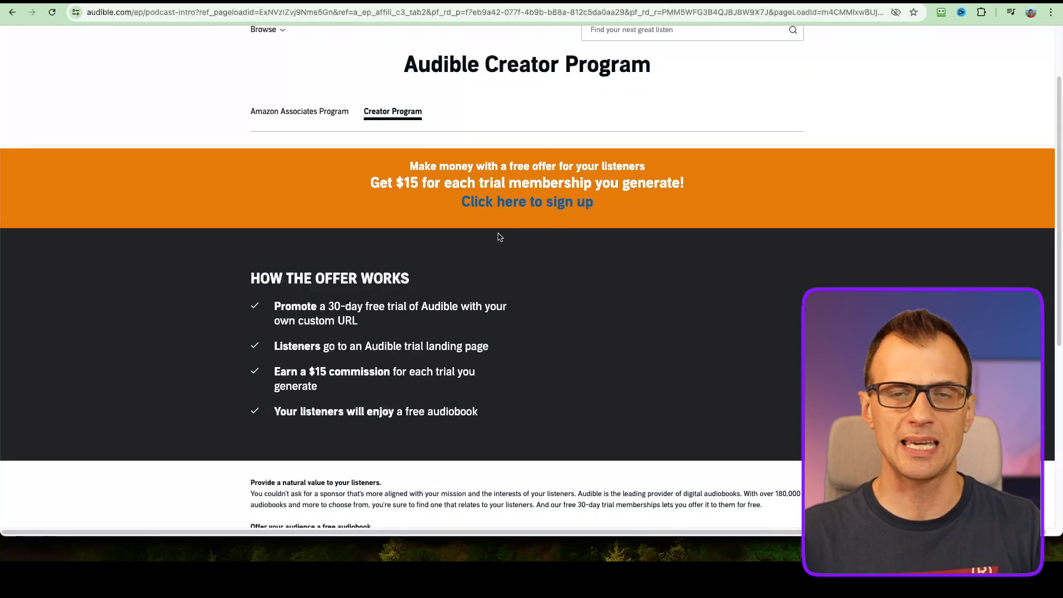
{"action": "scroll", "coordinate": [576, 360], "scroll_direction": "down", "scroll_amount": 3}
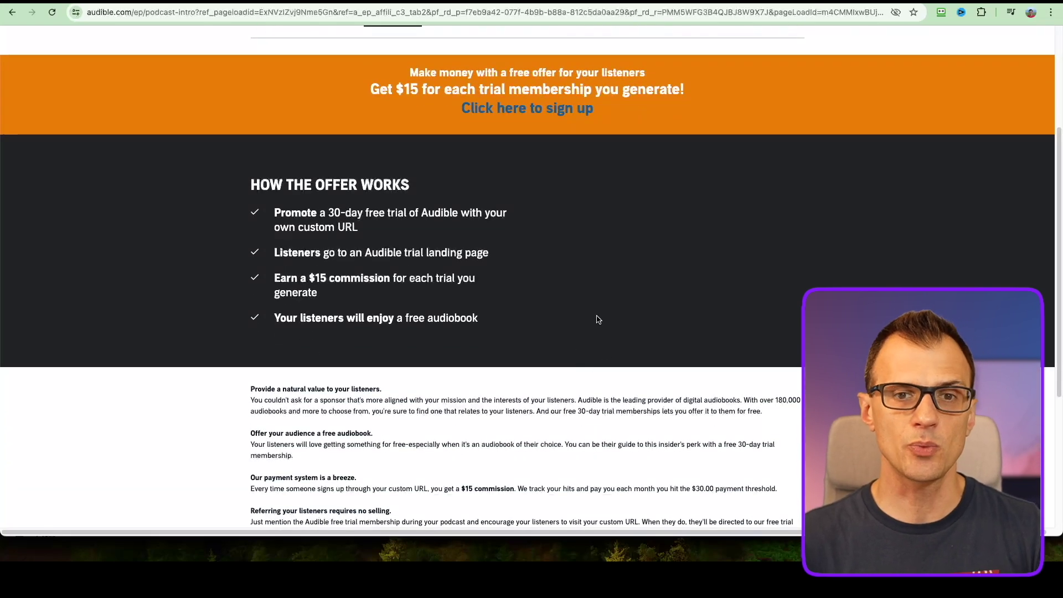
{"action": "scroll", "coordinate": [570, 214], "scroll_direction": "up", "scroll_amount": 1}
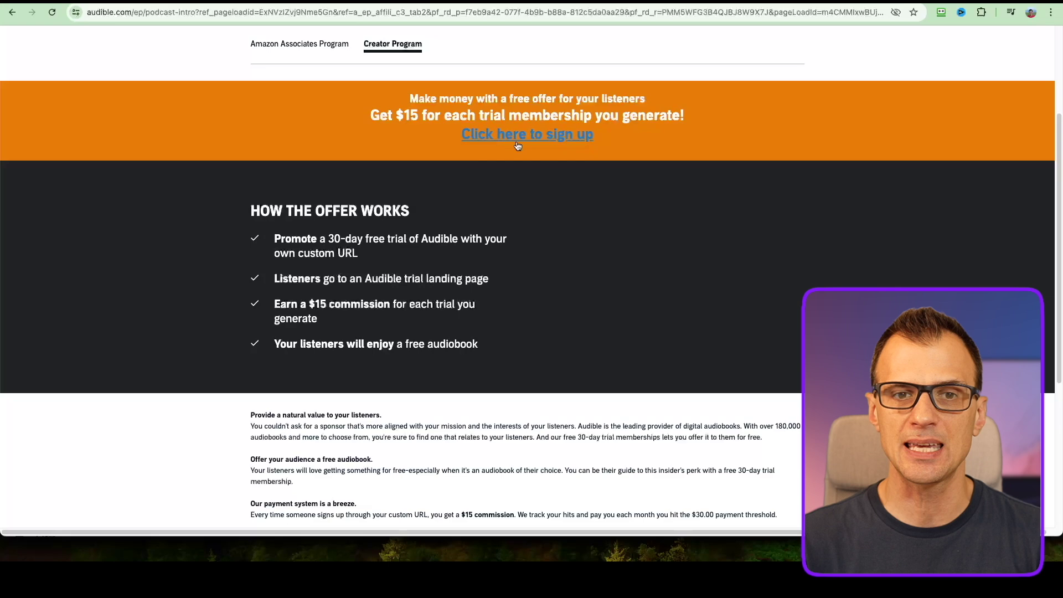
{"action": "scroll", "coordinate": [529, 286], "scroll_direction": "up", "scroll_amount": 1}
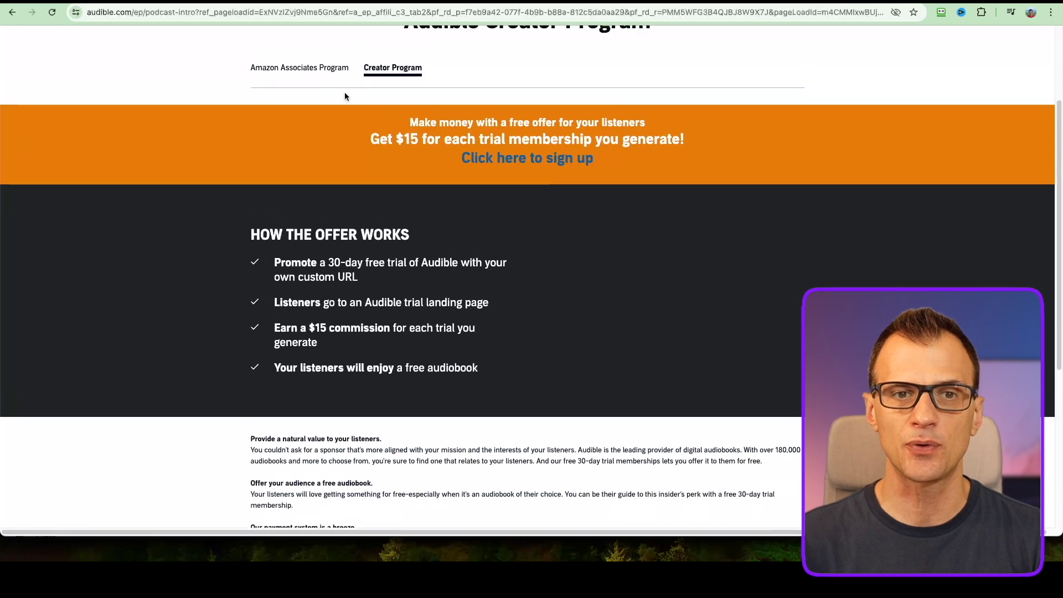
- Switch to the Amazon Associates Program information and scroll to the Standard Fee Structure table
{"action": "left_click", "coordinate": [308, 69]}
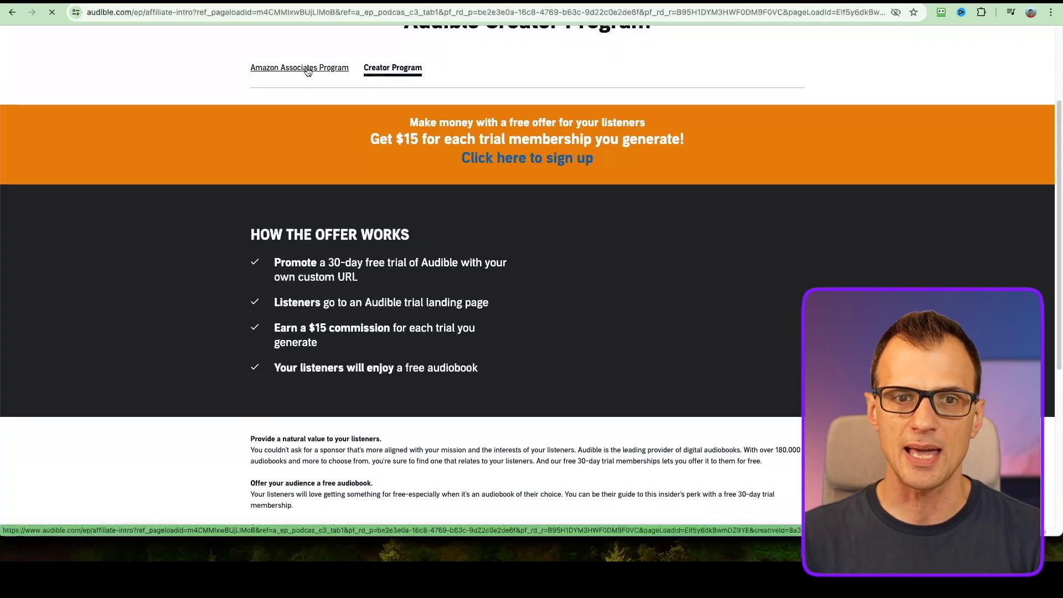
{"action": "scroll", "coordinate": [183, 243], "scroll_direction": "down", "scroll_amount": 5}
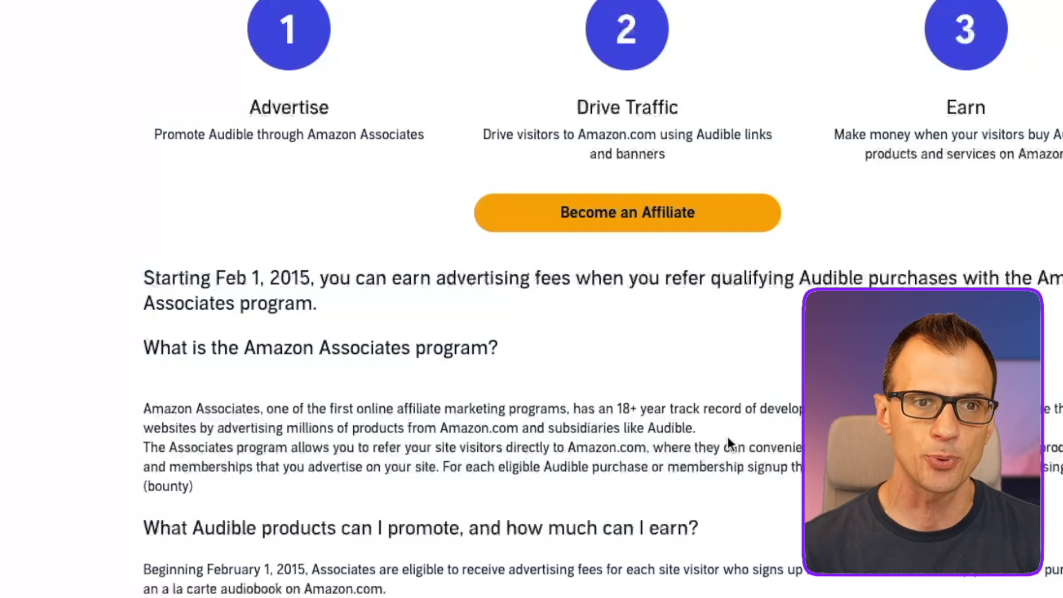
{"action": "scroll", "coordinate": [279, 282], "scroll_direction": "down", "scroll_amount": 3}
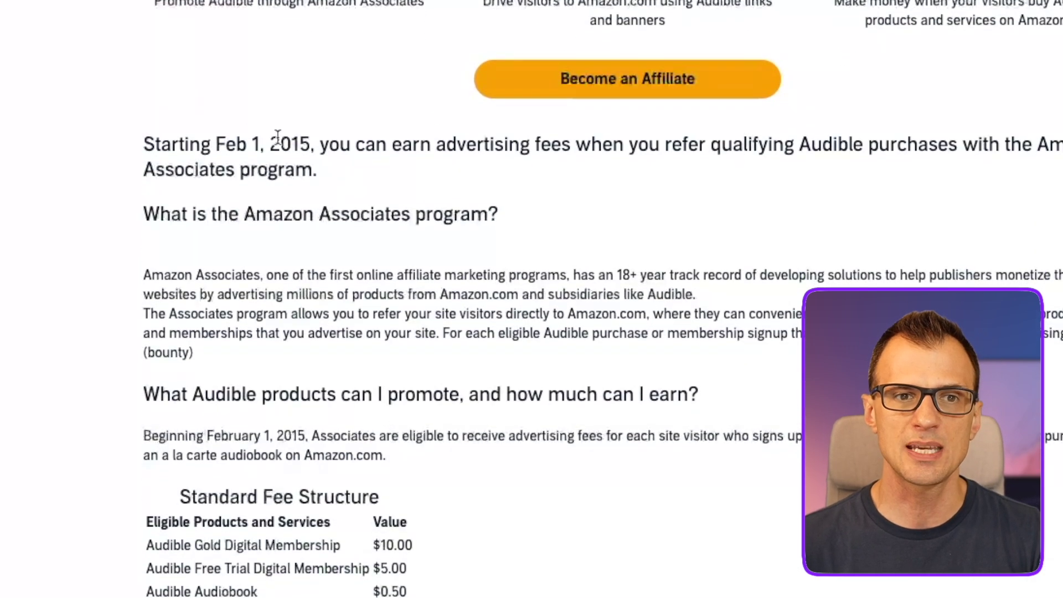
{"action": "scroll", "coordinate": [275, 138], "scroll_direction": "up", "scroll_amount": 1}
{"action": "scroll", "coordinate": [43, 408], "scroll_direction": "down", "scroll_amount": 8}
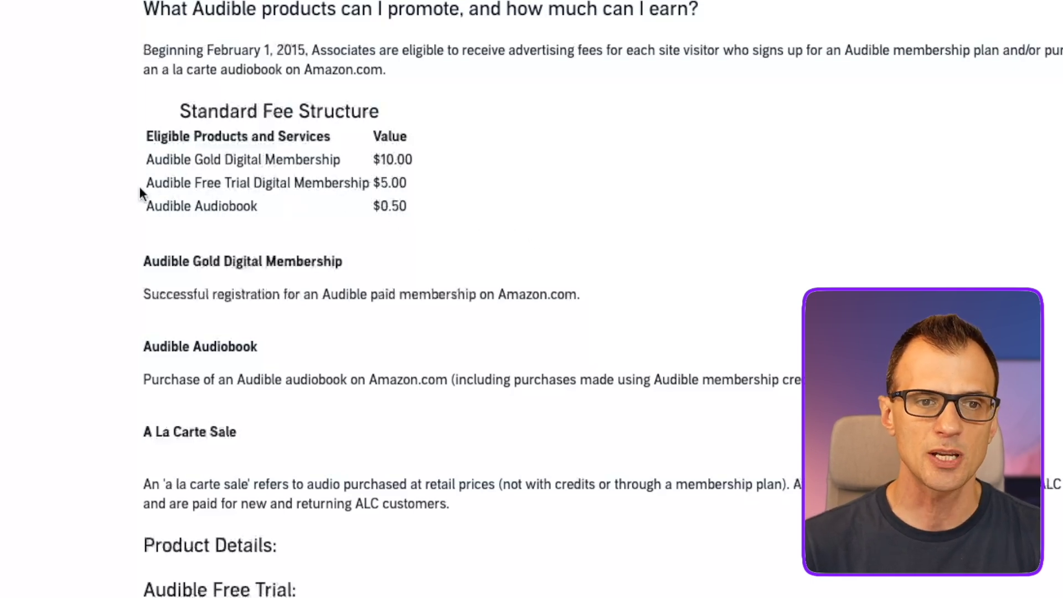
- Highlight the Audible Free Trial Digital Membership $5.00 and $10.00 fee rows
{"action": "mouse_move", "coordinate": [194, 186]}
{"action": "left_mouse_down"}
{"action": "mouse_move", "coordinate": [413, 189]}
{"action": "mouse_move", "coordinate": [192, 190]}
{"action": "left_mouse_up"}
{"action": "left_click", "coordinate": [413, 189]}
{"action": "left_click", "coordinate": [192, 190]}
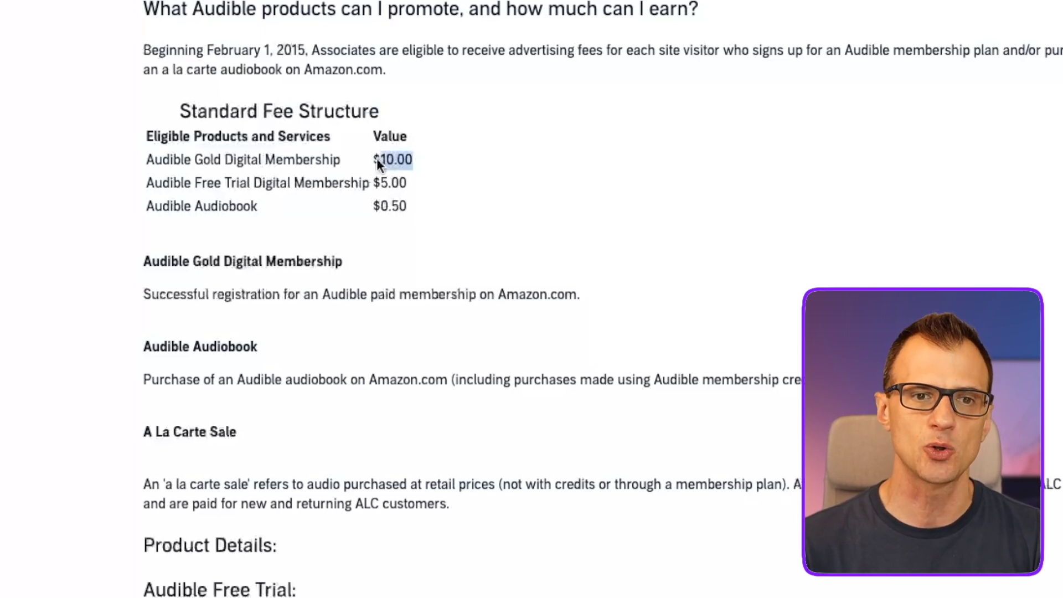
{"action": "left_click", "coordinate": [408, 182]}
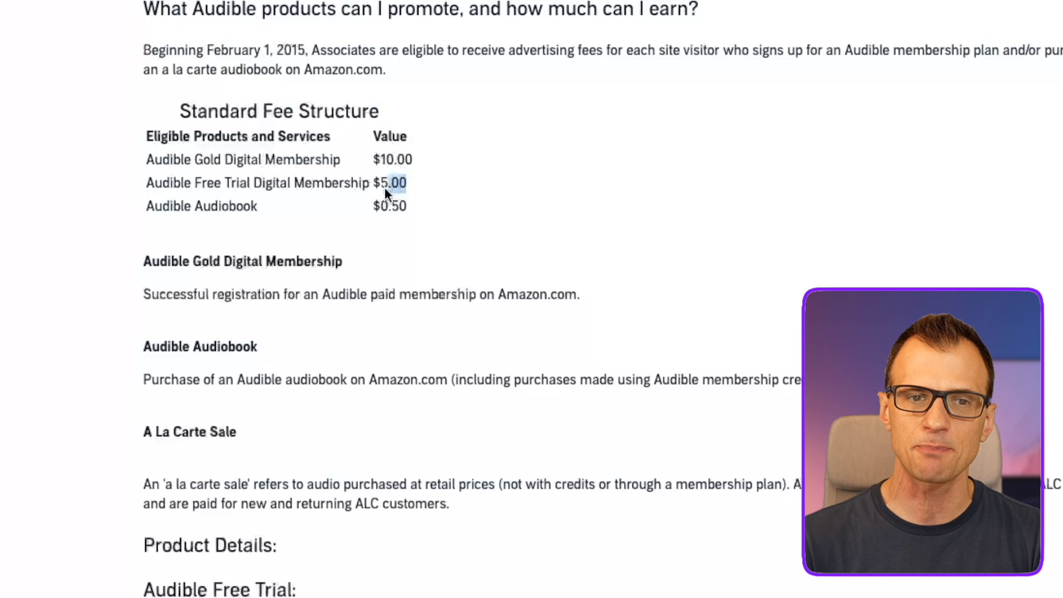
{"action": "left_click_drag", "start_coordinate": [384, 187], "coordinate": [141, 187]}
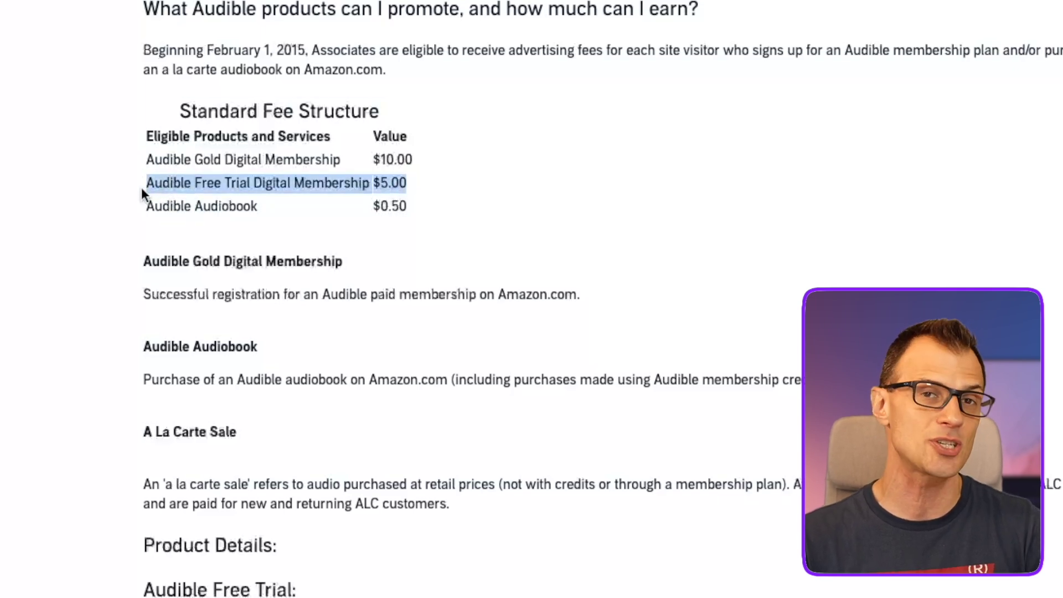
{"action": "left_click", "coordinate": [141, 187]}
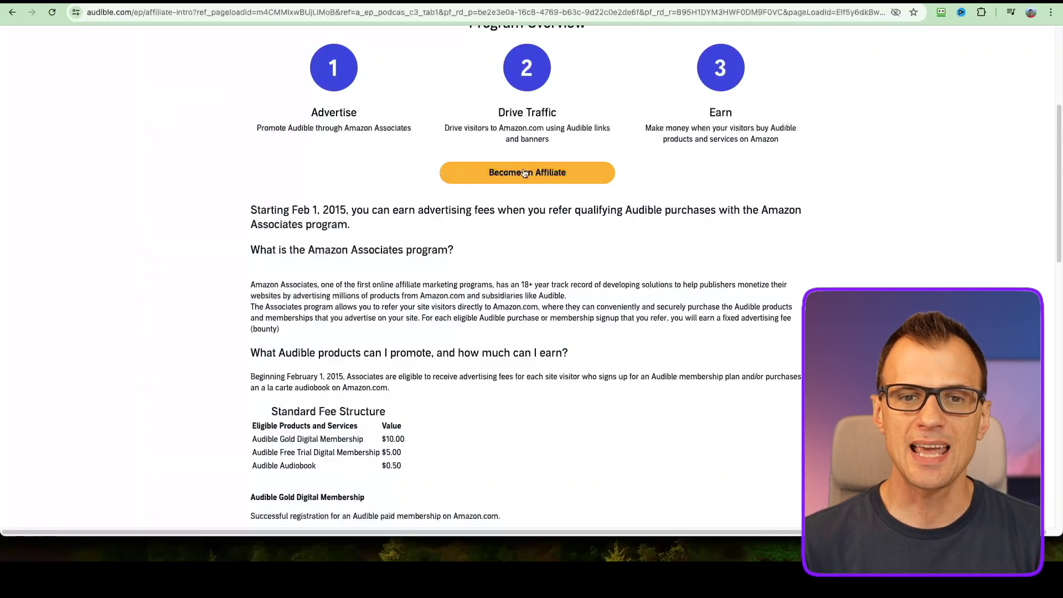
{"action": "scroll", "coordinate": [387, 188], "scroll_direction": "up", "scroll_amount": 5}
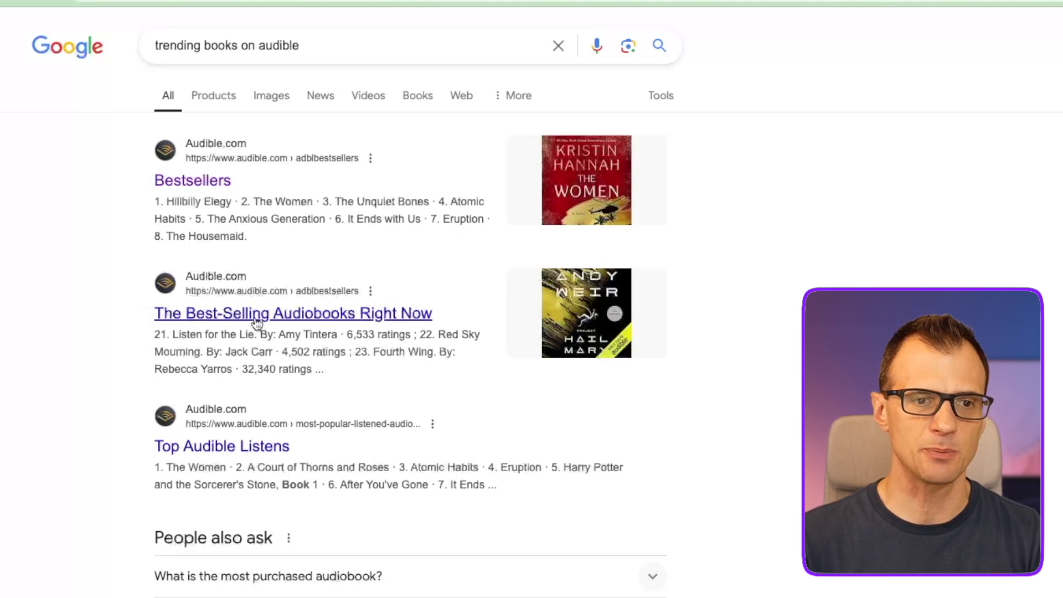
- Browse Audible's best-selling audiobooks, select the Fourth Wing title, and go to Keyword Planner
{"action": "left_click", "coordinate": [309, 319]}
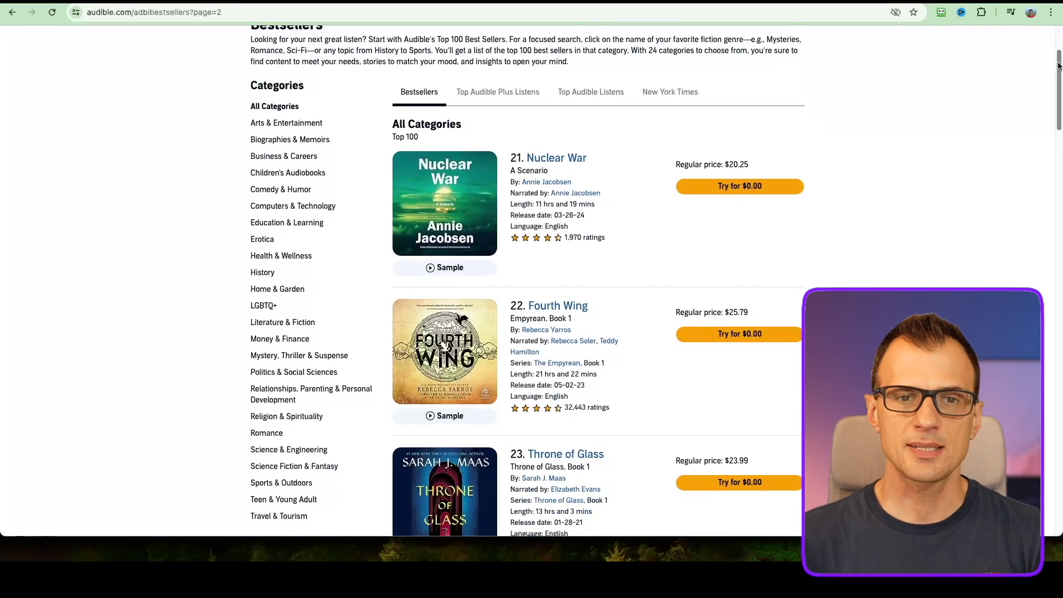
{"action": "scroll", "coordinate": [609, 260], "scroll_direction": "down", "scroll_amount": 2}
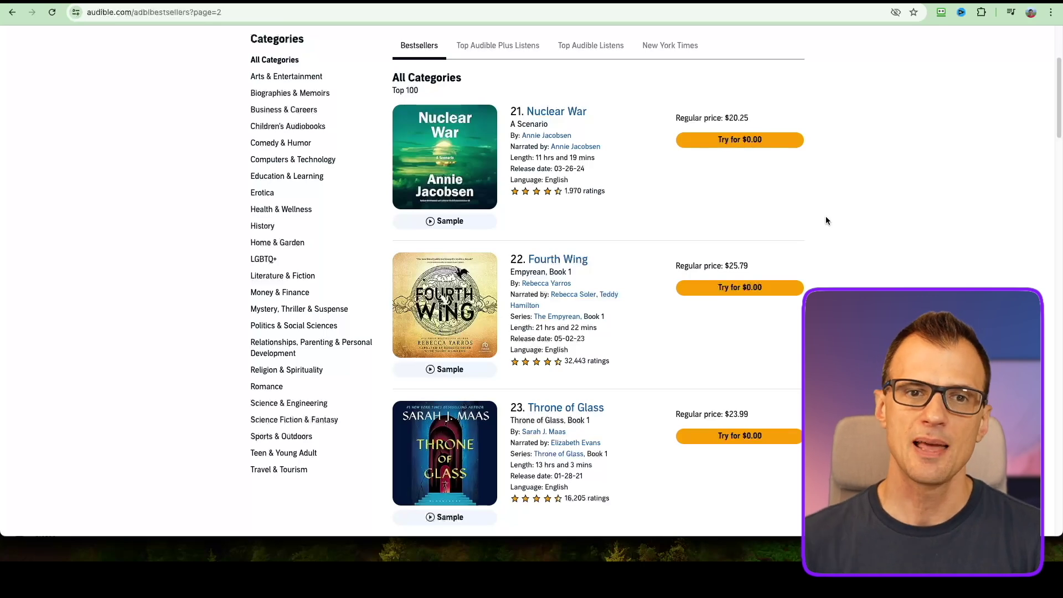
{"action": "scroll", "coordinate": [621, 230], "scroll_direction": "down", "scroll_amount": 3}
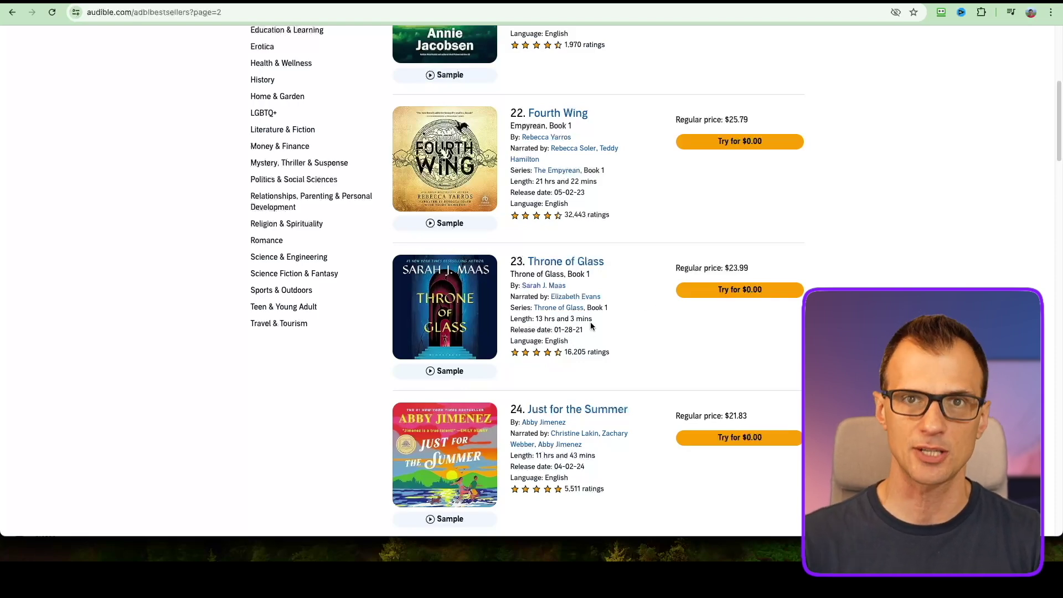
{"action": "scroll", "coordinate": [643, 274], "scroll_direction": "up", "scroll_amount": 4}
{"action": "mouse_move", "coordinate": [1056, 103]}
{"action": "left_mouse_down"}
{"action": "mouse_move", "coordinate": [1056, 241]}
{"action": "mouse_move", "coordinate": [1057, 101]}
{"action": "left_mouse_up"}
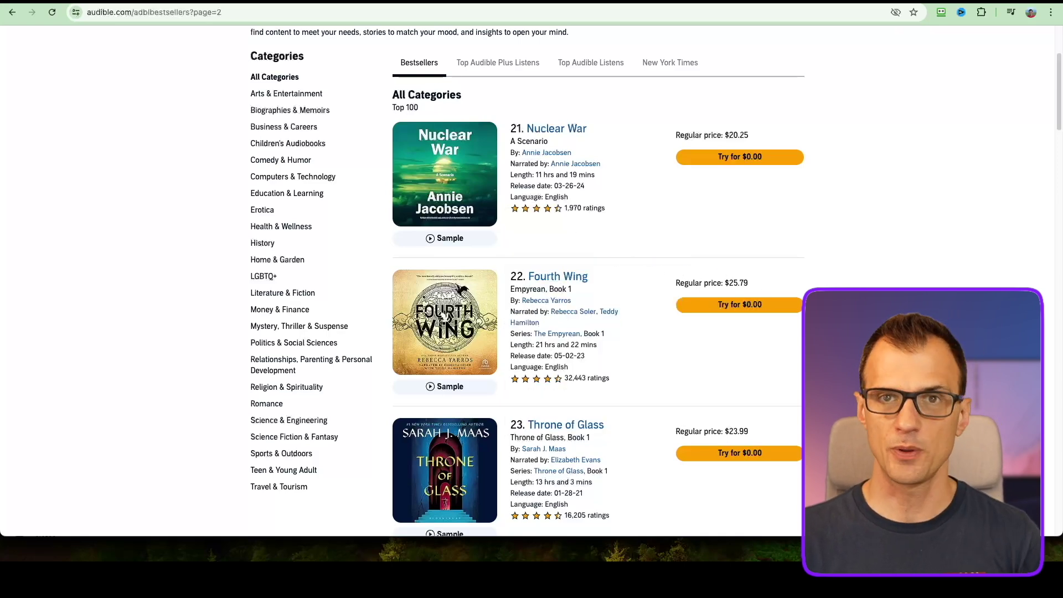
{"action": "scroll", "coordinate": [635, 174], "scroll_direction": "down", "scroll_amount": 3}
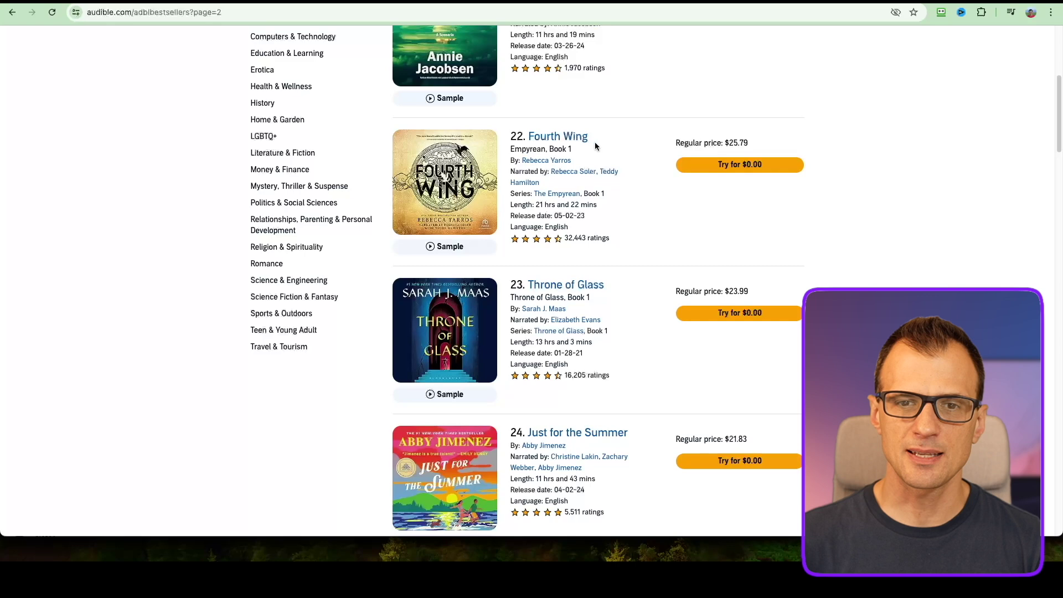
{"action": "scroll", "coordinate": [606, 157], "scroll_direction": "up", "scroll_amount": 1}
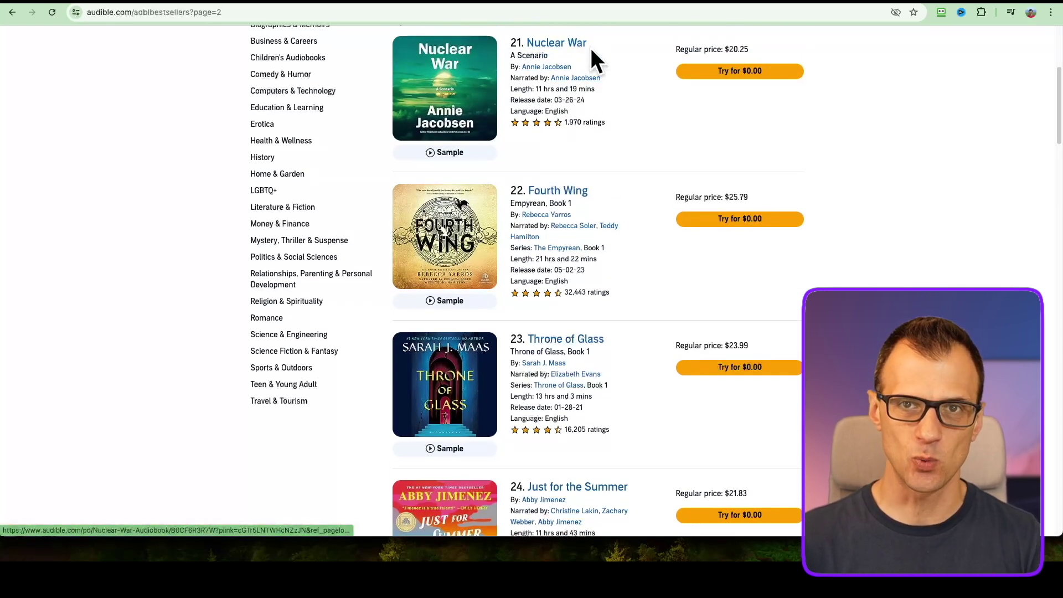
{"action": "left_click_drag", "start_coordinate": [599, 188], "coordinate": [527, 190]}
{"action": "key", "text": "ctrl+c"}
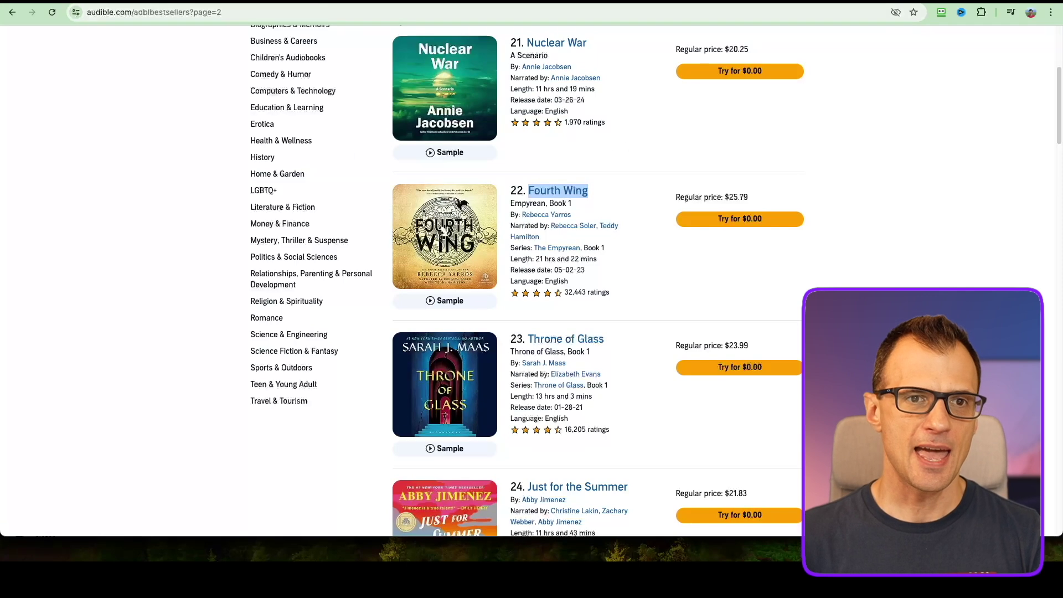
{"action": "left_click", "coordinate": [293, 1]}
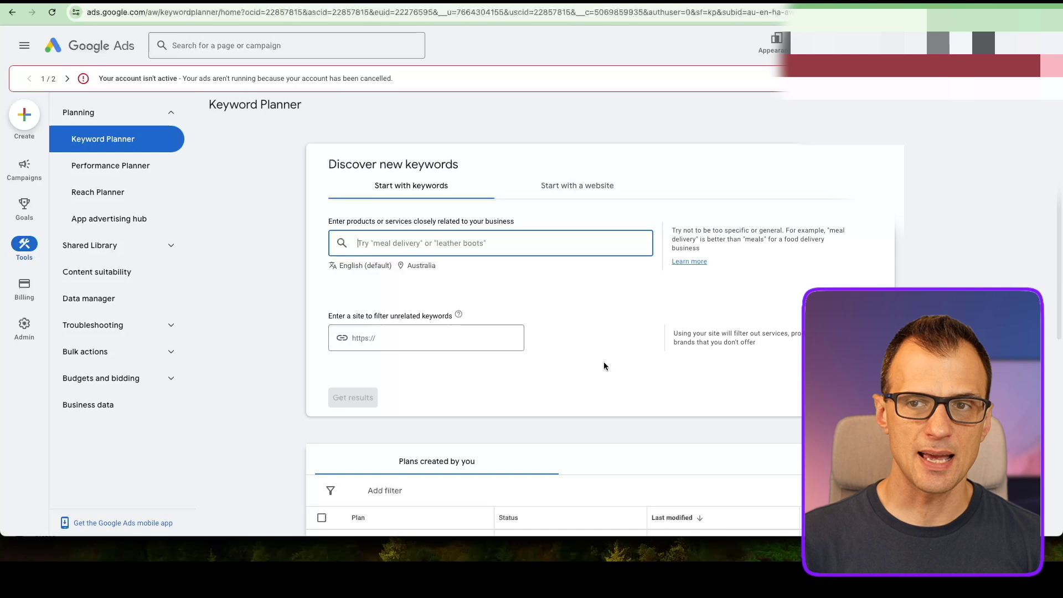
- Remove Australia so the keyword search targets All locations
{"action": "left_click", "coordinate": [416, 271]}
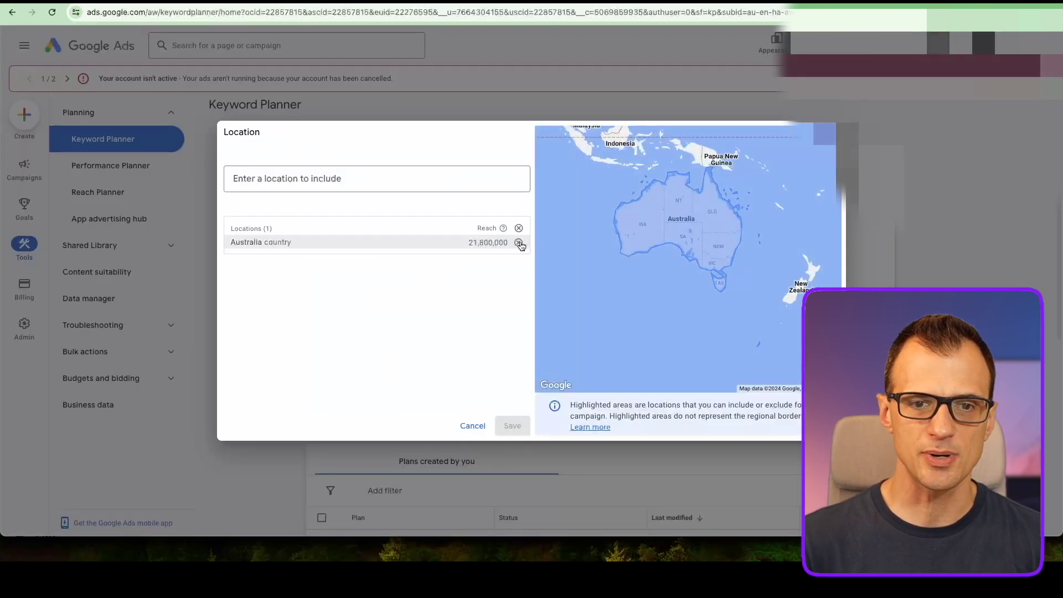
{"action": "left_click", "coordinate": [519, 244]}
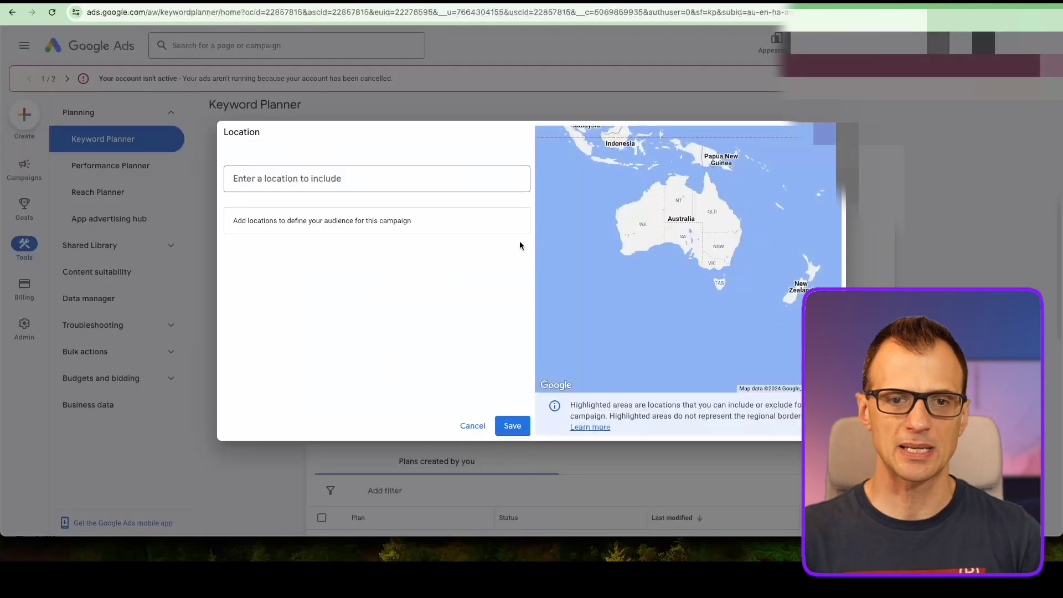
{"action": "left_click", "coordinate": [513, 425]}
- Paste Fourth Wing as the keyword and search ideas for 'Fourth Wing review'
{"action": "left_click", "coordinate": [430, 242]}
{"action": "key", "text": "ctrl+v"}
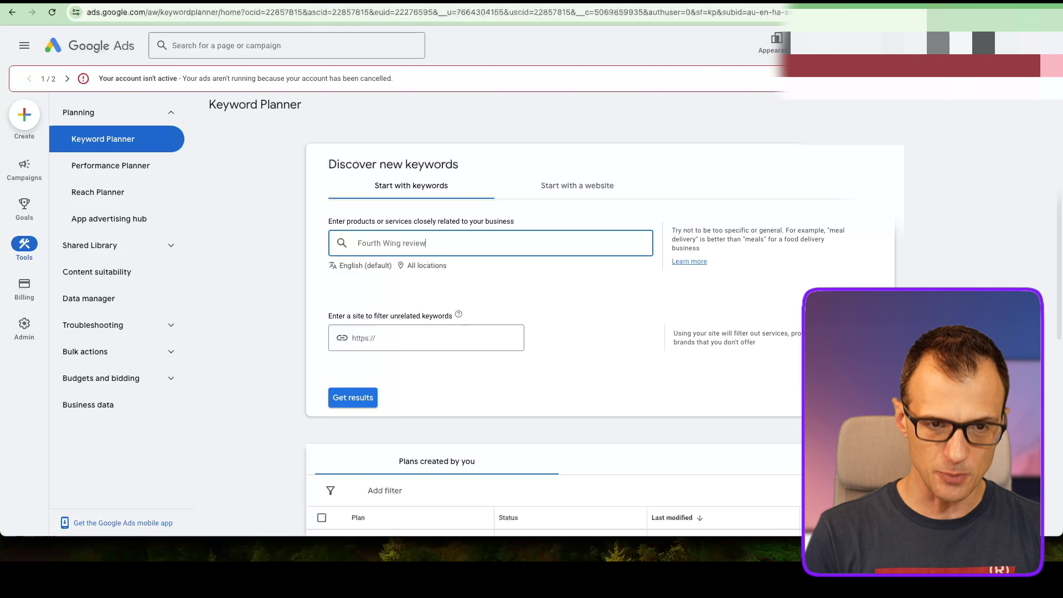
{"action": "key", "text": "Return"}
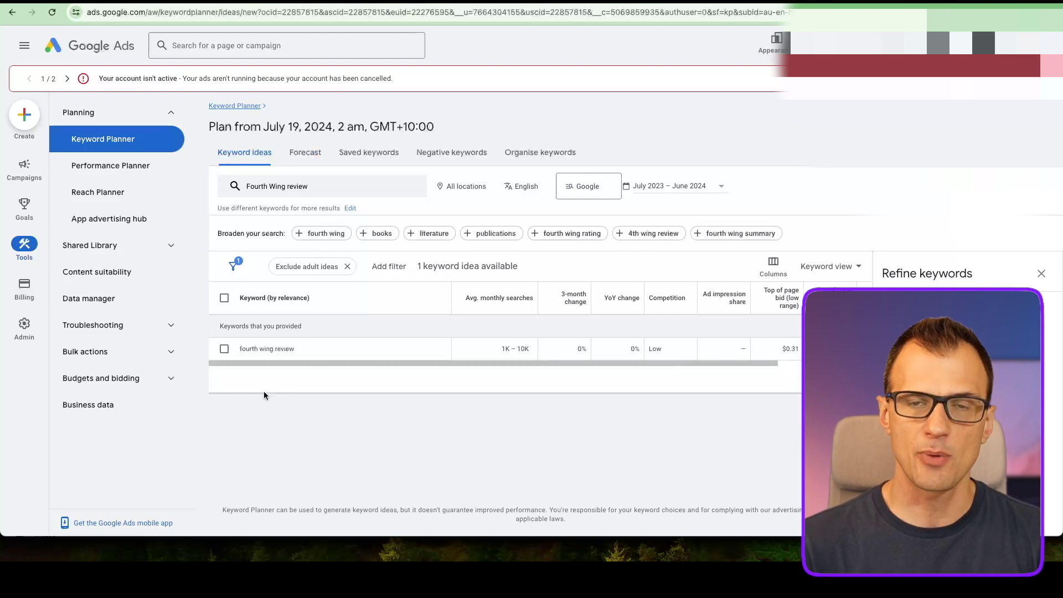
- Add 'Fourth Wing reviews' as a second keyword and get search volumes for both
{"action": "mouse_move", "coordinate": [257, 354]}
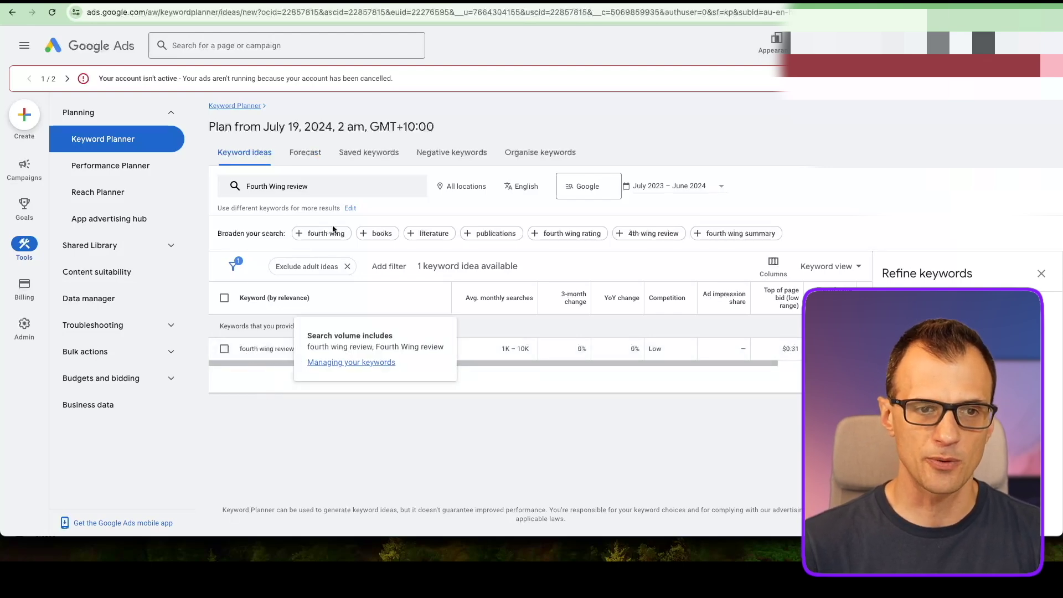
{"action": "left_click", "coordinate": [311, 194]}
{"action": "type", "text": "Fourth Wing reviews"}
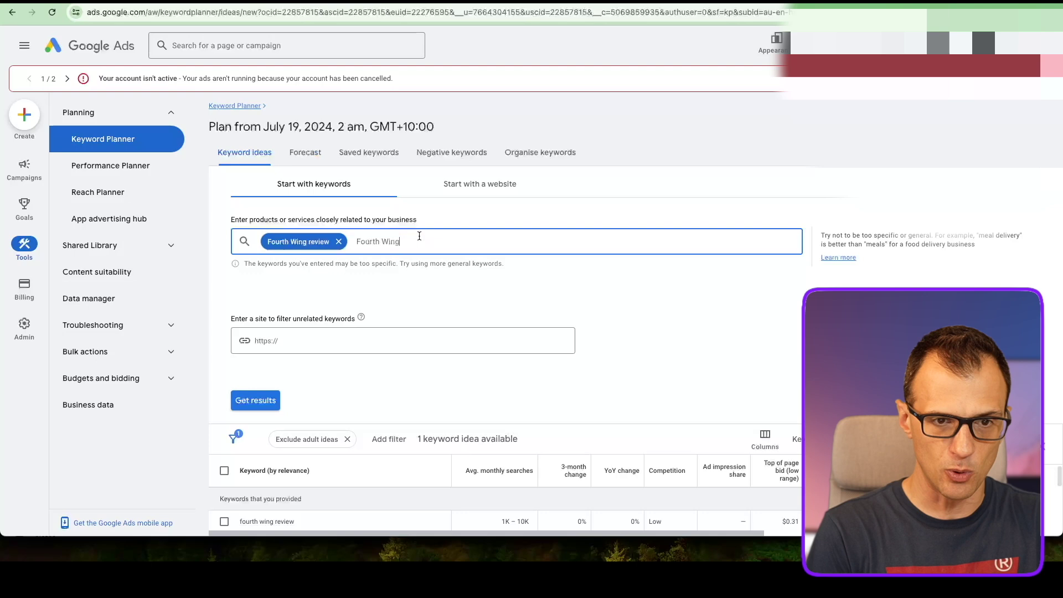
{"action": "key", "text": "Return"}
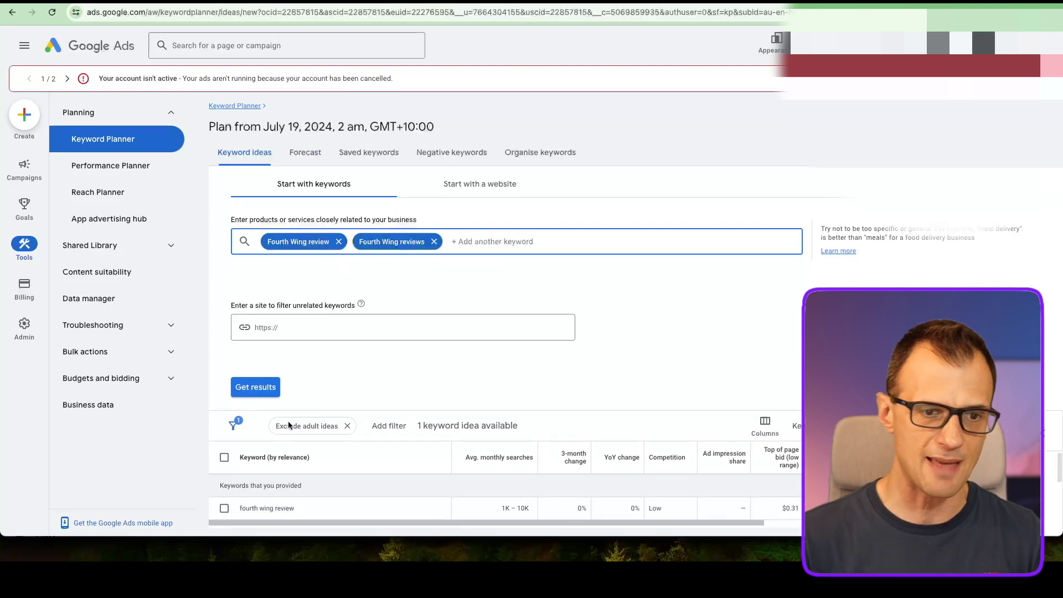
{"action": "left_click", "coordinate": [255, 387]}
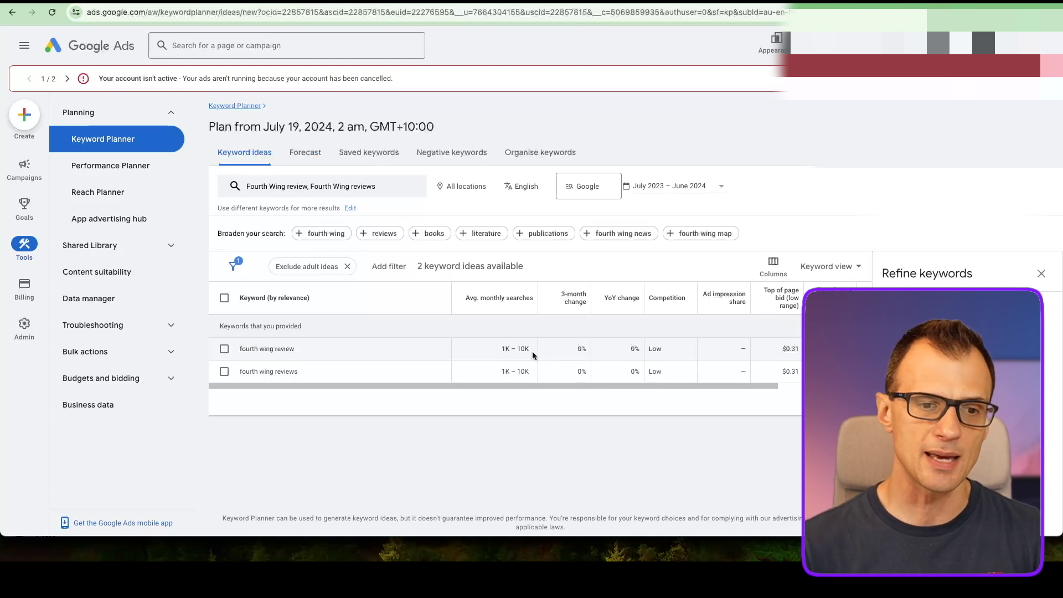
{"action": "mouse_move", "coordinate": [314, 350]}
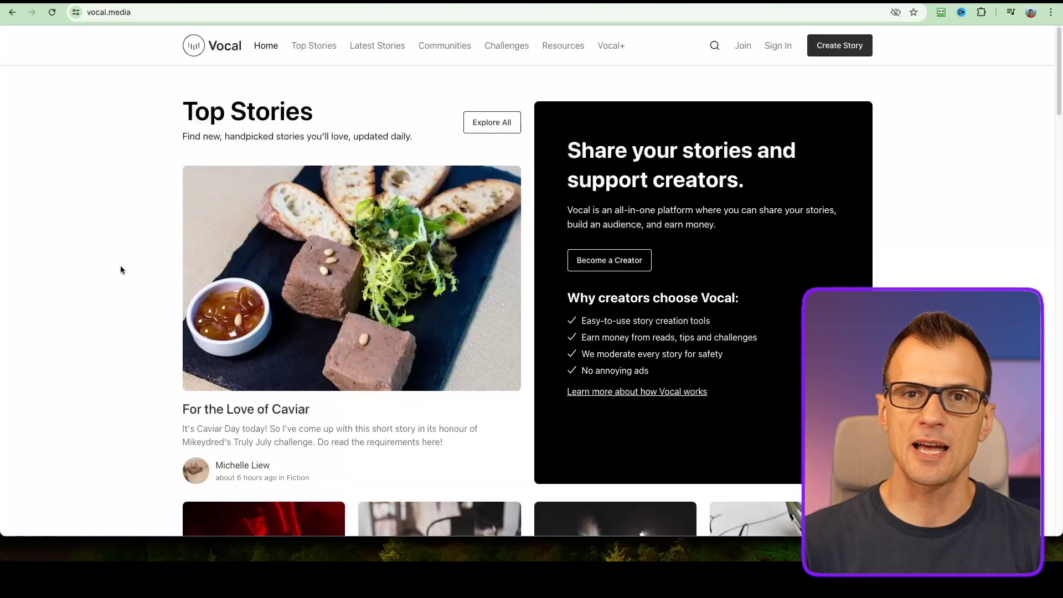
{"action": "scroll", "coordinate": [118, 287], "scroll_direction": "down", "scroll_amount": 5}
{"action": "scroll", "coordinate": [120, 296], "scroll_direction": "down", "scroll_amount": 3}
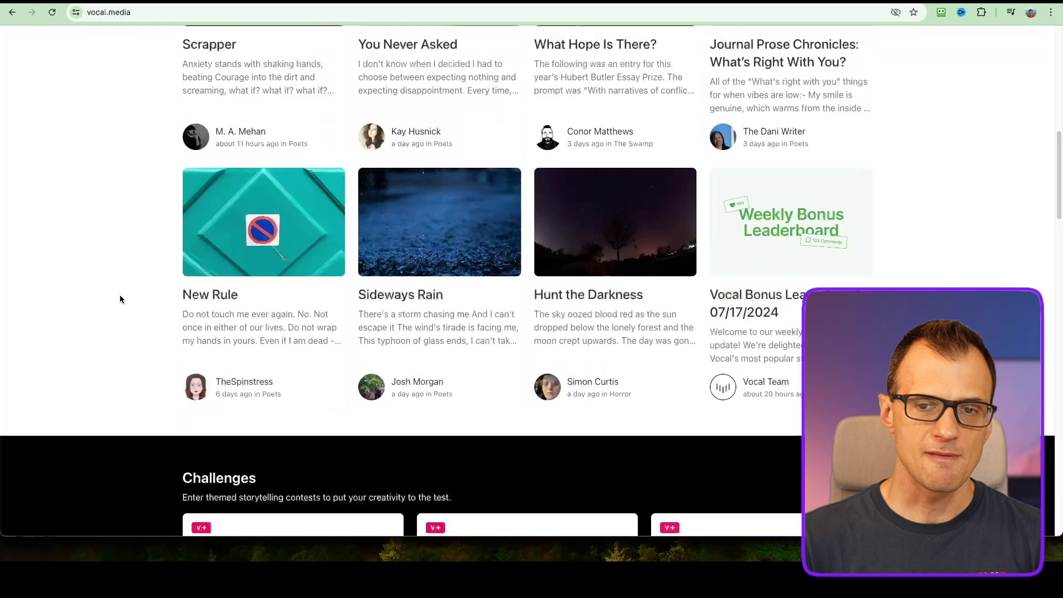
{"action": "scroll", "coordinate": [120, 299], "scroll_direction": "up", "scroll_amount": 2}
{"action": "scroll", "coordinate": [139, 297], "scroll_direction": "up", "scroll_amount": 6}
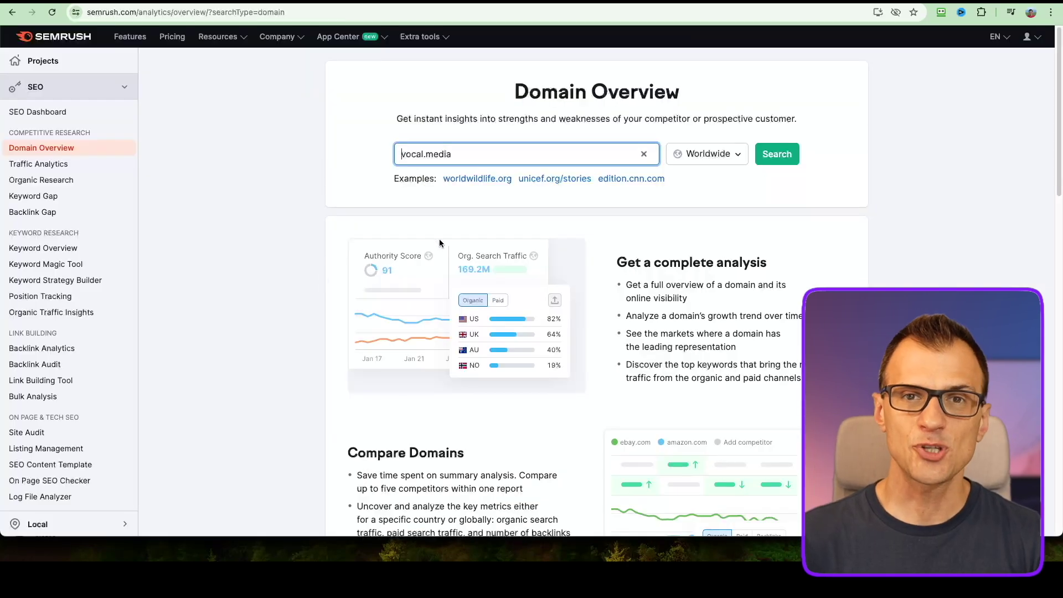
- Run Semrush Domain Overview for vocal.media and open its 723.8K organic traffic details
{"action": "left_click", "coordinate": [786, 162]}
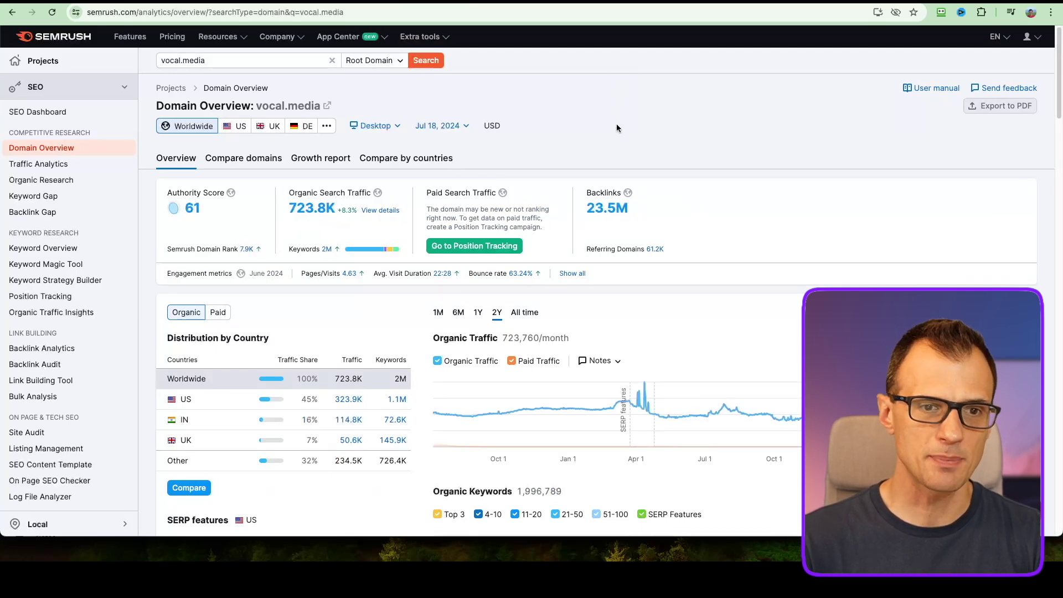
{"action": "scroll", "coordinate": [613, 124], "scroll_direction": "down", "scroll_amount": 1}
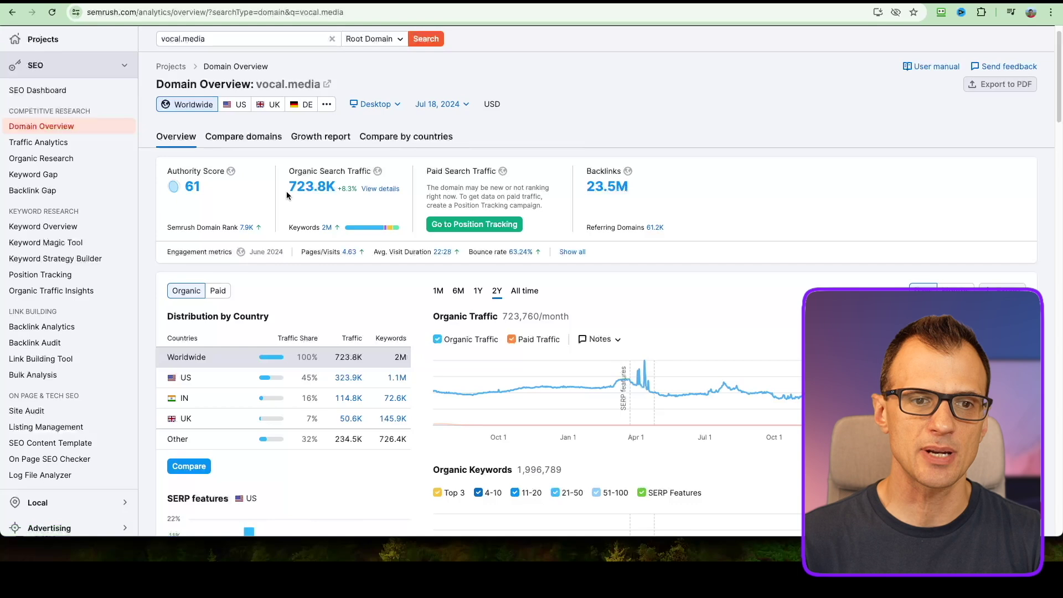
{"action": "left_click_drag", "start_coordinate": [288, 192], "coordinate": [334, 195]}
{"action": "left_click", "coordinate": [367, 207]}
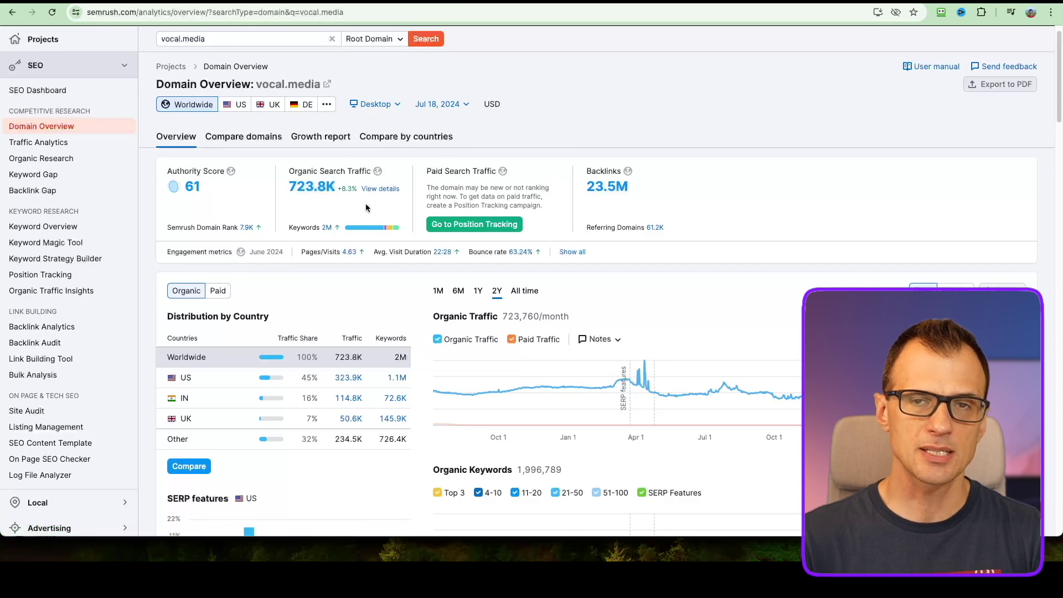
{"action": "left_click", "coordinate": [311, 187]}
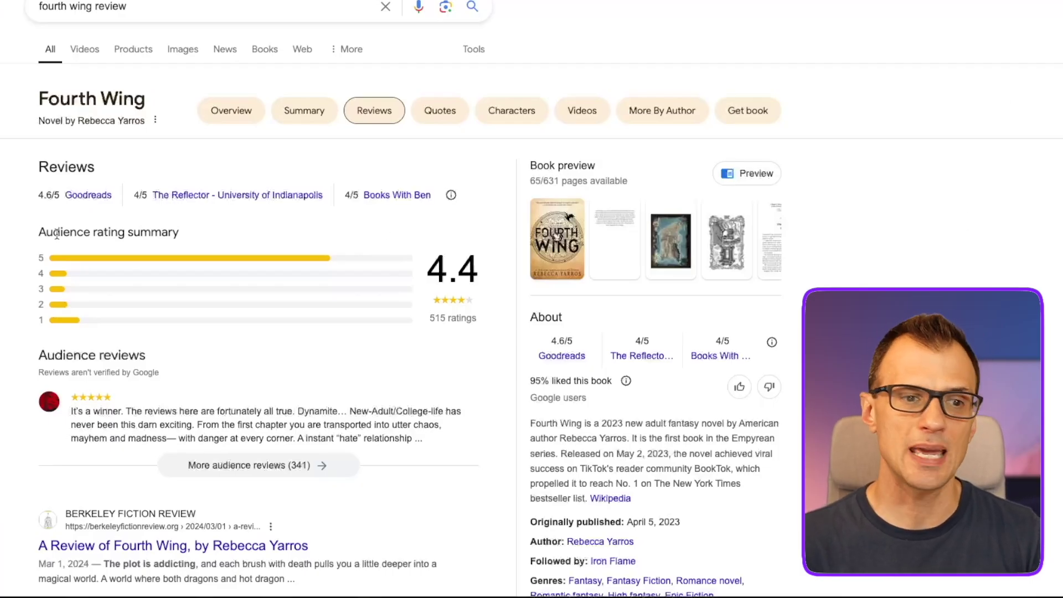
- Look over the organic traffic details and the 'fourth wing review' Google results
{"action": "scroll", "coordinate": [15, 280], "scroll_direction": "down", "scroll_amount": 3}
{"action": "scroll", "coordinate": [43, 147], "scroll_direction": "down", "scroll_amount": 5}
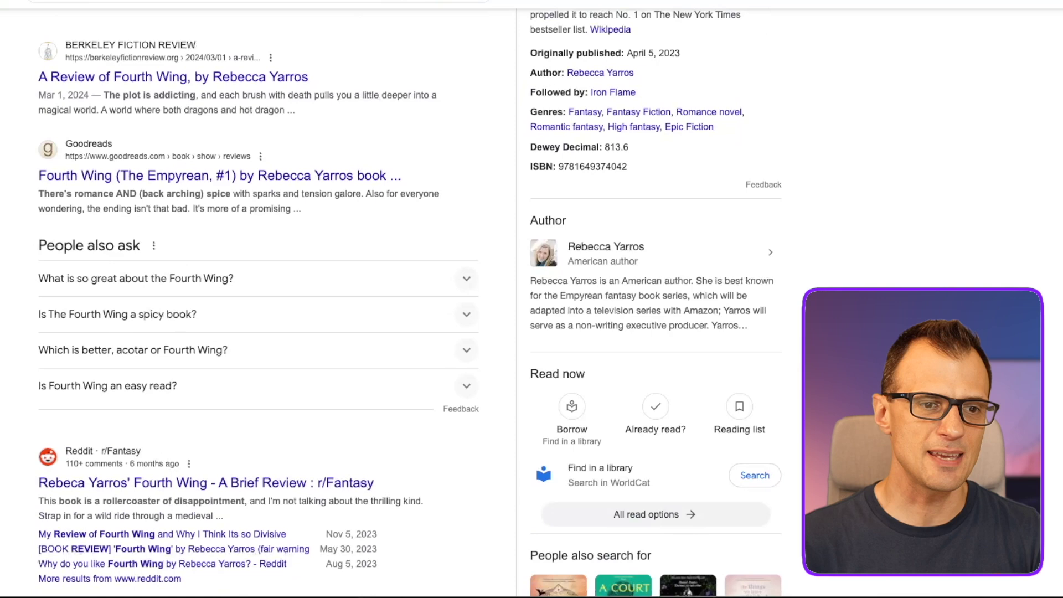
{"action": "scroll", "coordinate": [73, 159], "scroll_direction": "up", "scroll_amount": 1}
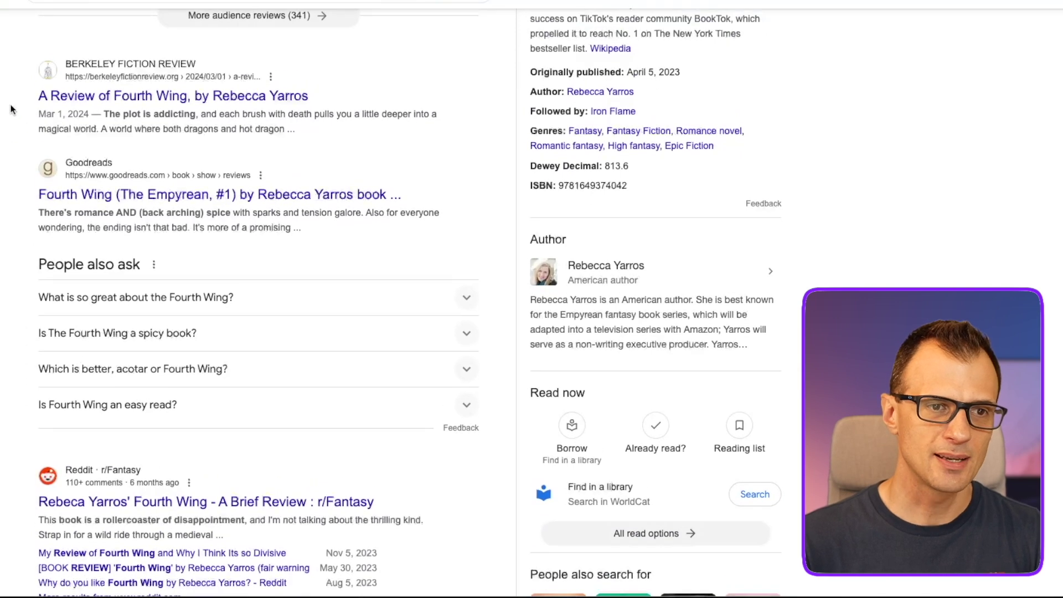
{"action": "scroll", "coordinate": [71, 217], "scroll_direction": "up", "scroll_amount": 6}
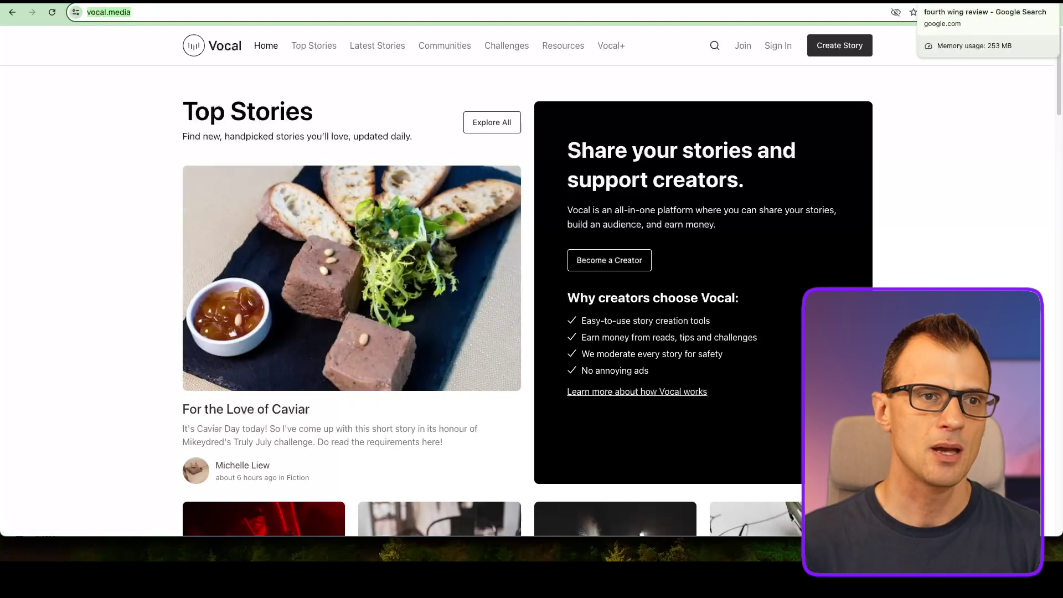
{"action": "left_click", "coordinate": [941, 2]}
{"action": "scroll", "coordinate": [88, 399], "scroll_direction": "down", "scroll_amount": 14}
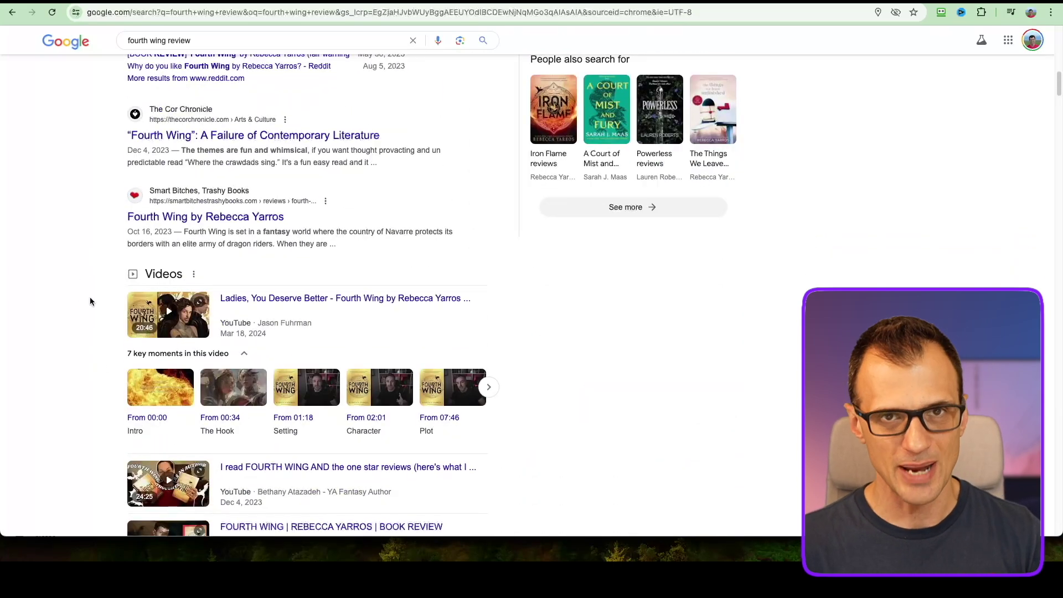
{"action": "scroll", "coordinate": [83, 294], "scroll_direction": "up", "scroll_amount": 18}
- Restrict the Google search to site:vocal.media to find existing Vocal Fourth Wing reviews
{"action": "key", "text": "ctrl+Tab"}
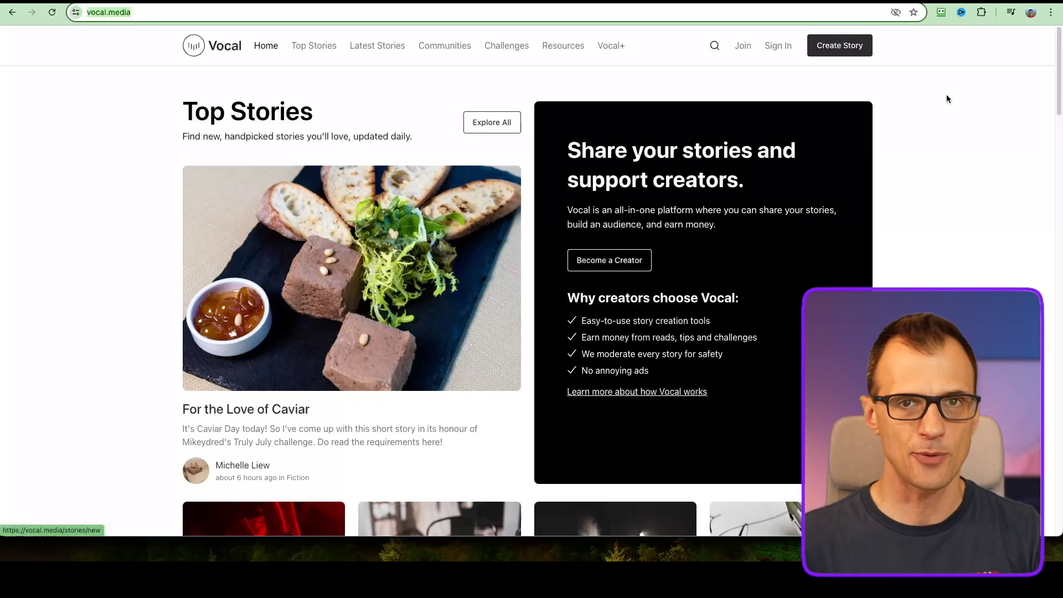
{"action": "key", "text": "ctrl+shift+Tab"}
{"action": "type", "text": "site"}
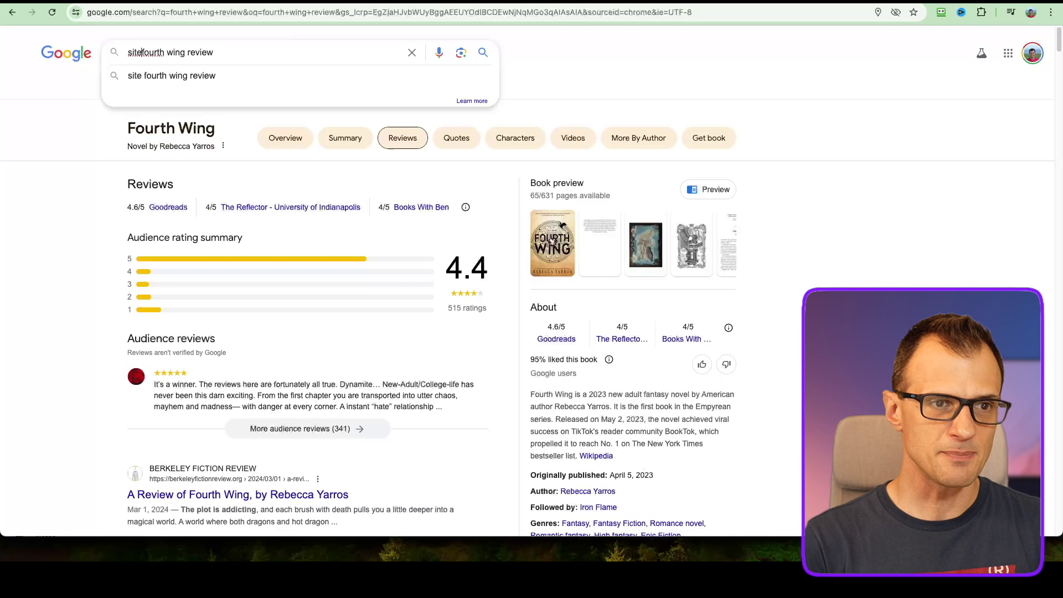
{"action": "type", "text": ":vocal.media"}
{"action": "key", "text": "Return"}
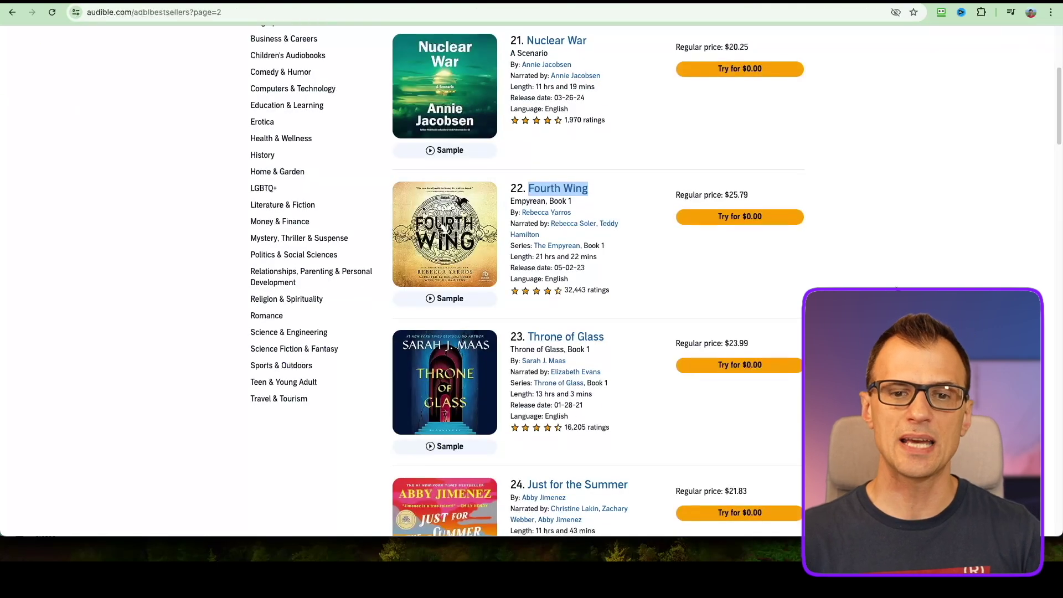
- Select the Remarkably Bright Creatures title from Audible's bestsellers list
{"action": "scroll", "coordinate": [443, 130], "scroll_direction": "down", "scroll_amount": 2}
{"action": "scroll", "coordinate": [629, 235], "scroll_direction": "down", "scroll_amount": 1}
{"action": "left_click_drag", "start_coordinate": [606, 220], "coordinate": [533, 219]}
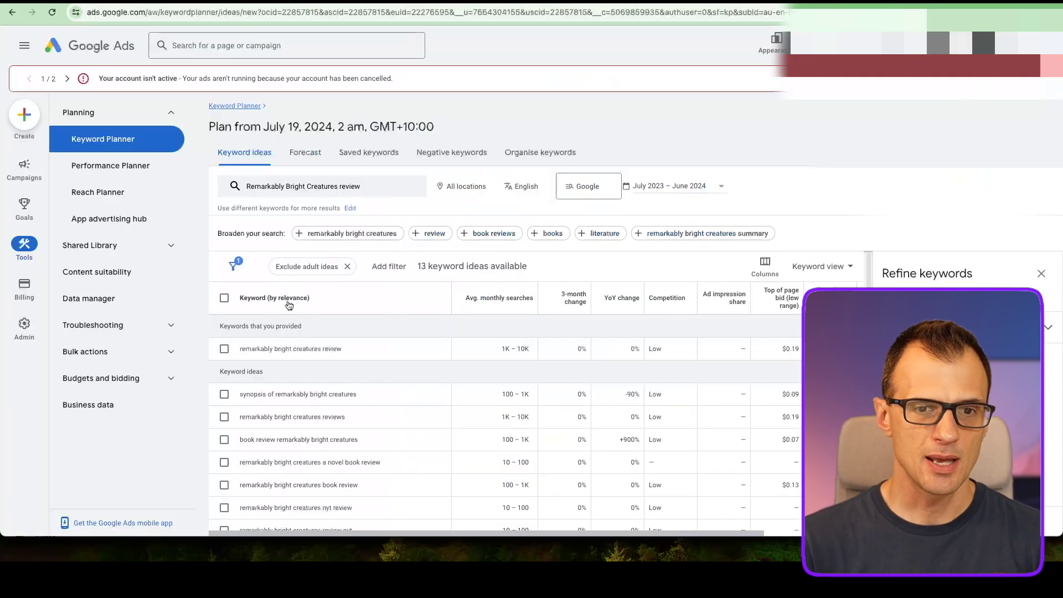
{"action": "scroll", "coordinate": [437, 350], "scroll_direction": "down", "scroll_amount": 3}
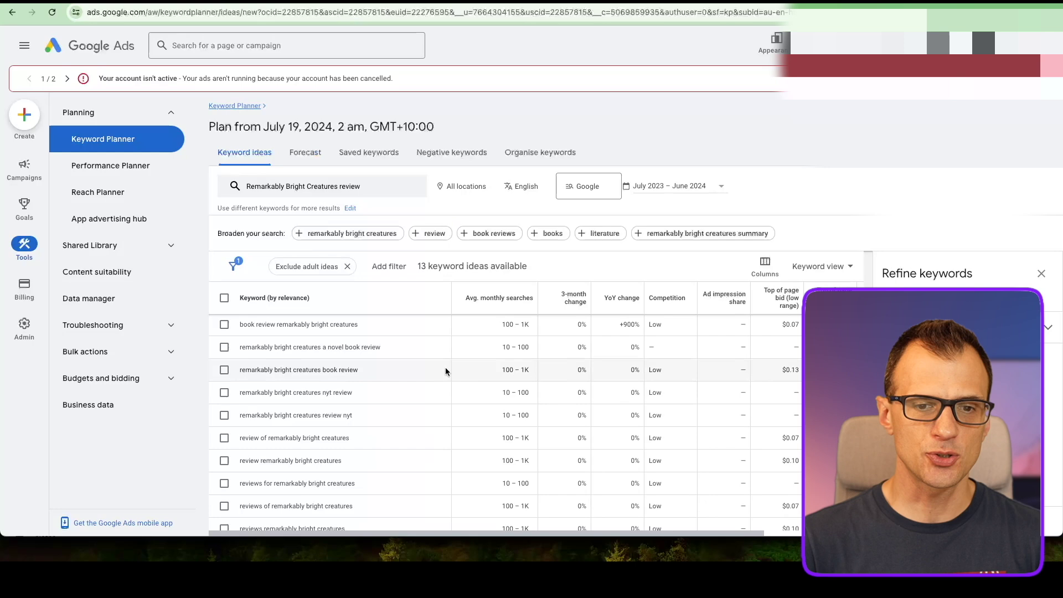
{"action": "scroll", "coordinate": [476, 374], "scroll_direction": "up", "scroll_amount": 3}
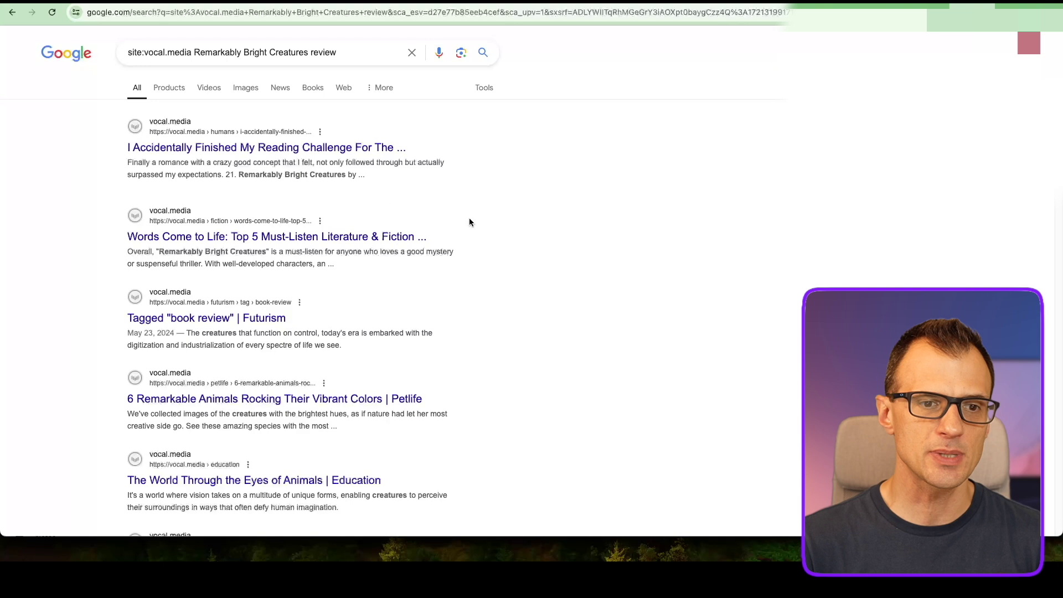
- Check the site:vocal.media query and open the 'Words Come to Life' article in a new tab
{"action": "left_click_drag", "start_coordinate": [128, 52], "coordinate": [307, 52]}
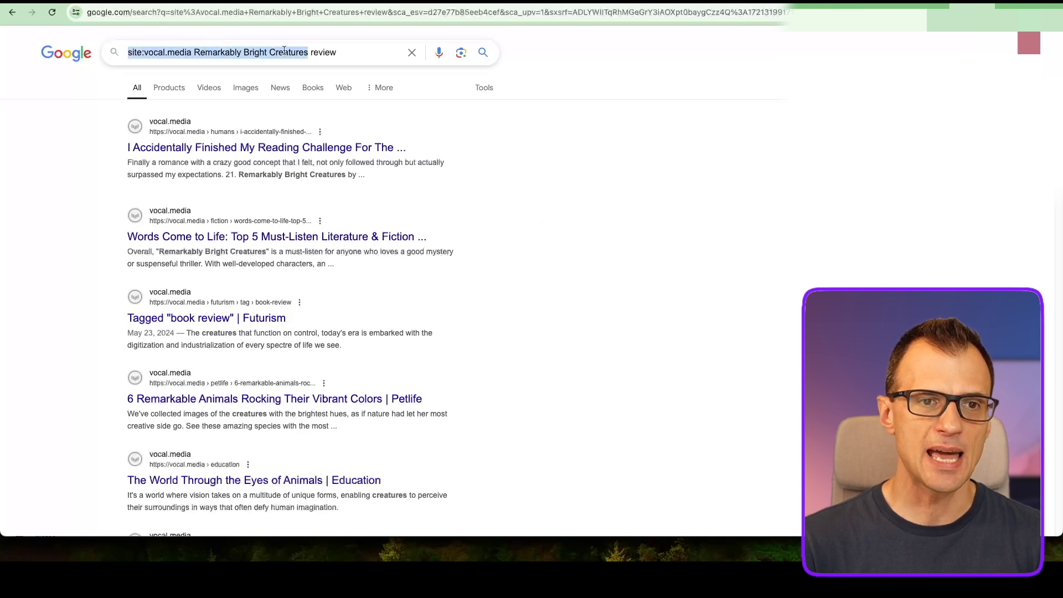
{"action": "left_click", "coordinate": [318, 51]}
{"action": "left_click_drag", "start_coordinate": [208, 52], "coordinate": [336, 52]}
{"action": "left_click", "coordinate": [671, 231]}
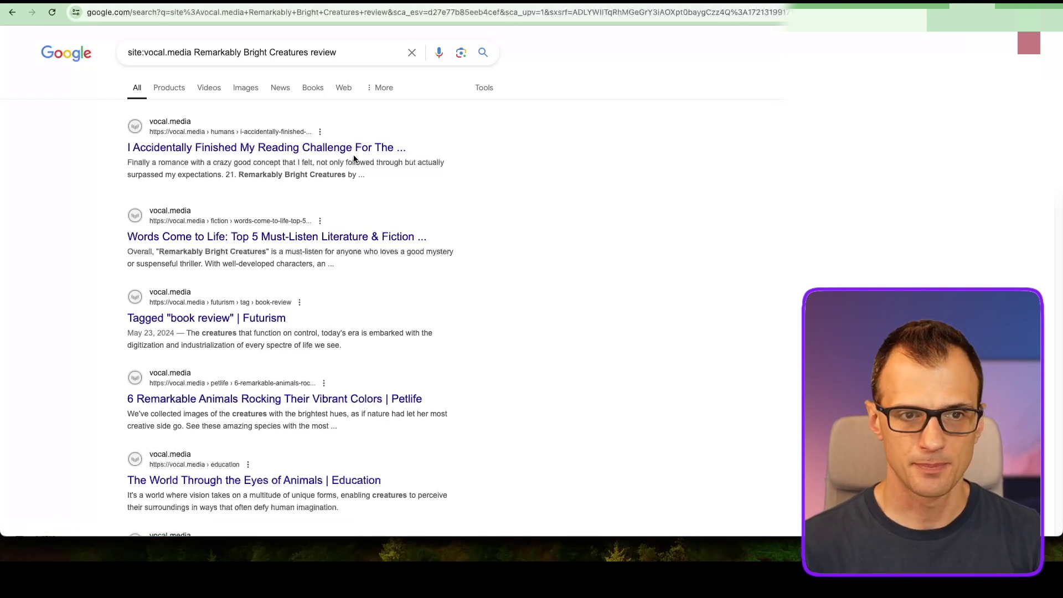
{"action": "left_click", "coordinate": [325, 237], "text": "super"}
- Select the reading challenge and Words Come to Life article titles, then return to the results
{"action": "key", "text": "ctrl+Tab"}
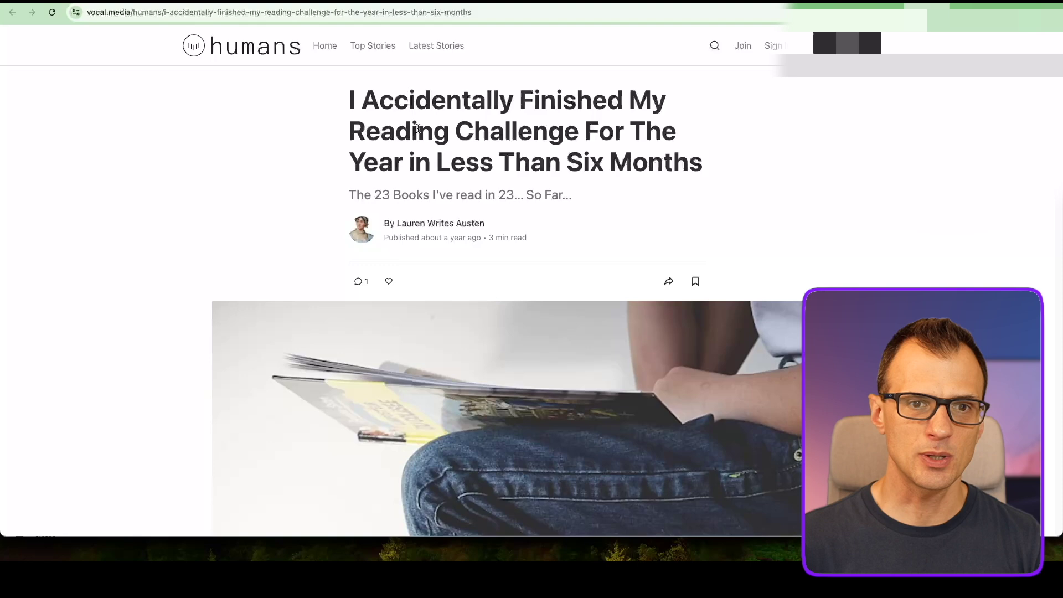
{"action": "left_click_drag", "start_coordinate": [339, 99], "coordinate": [688, 166]}
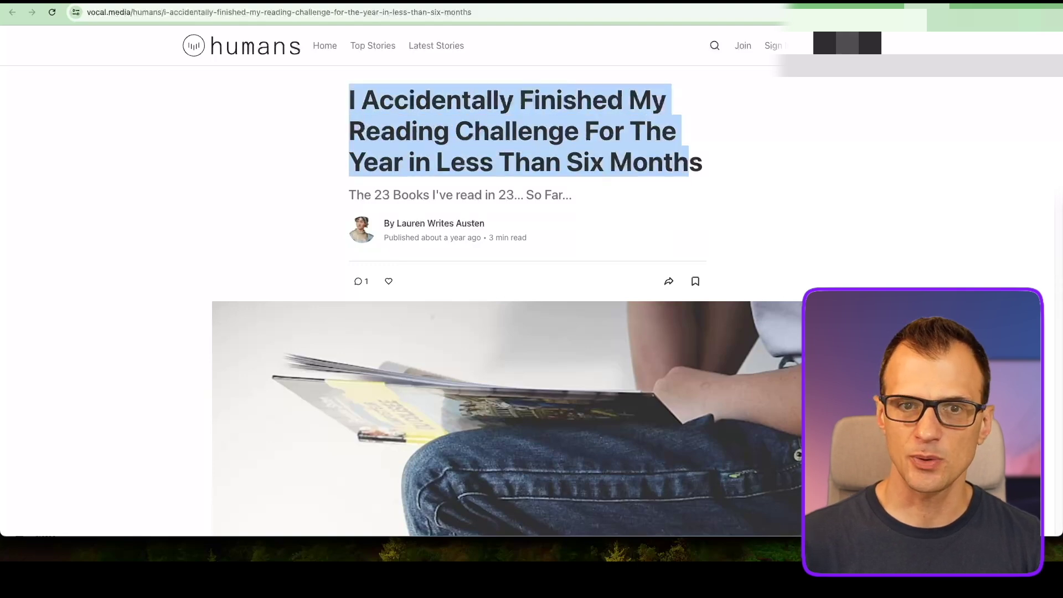
{"action": "key", "text": "ctrl+Tab"}
{"action": "left_click_drag", "start_coordinate": [334, 101], "coordinate": [506, 205]}
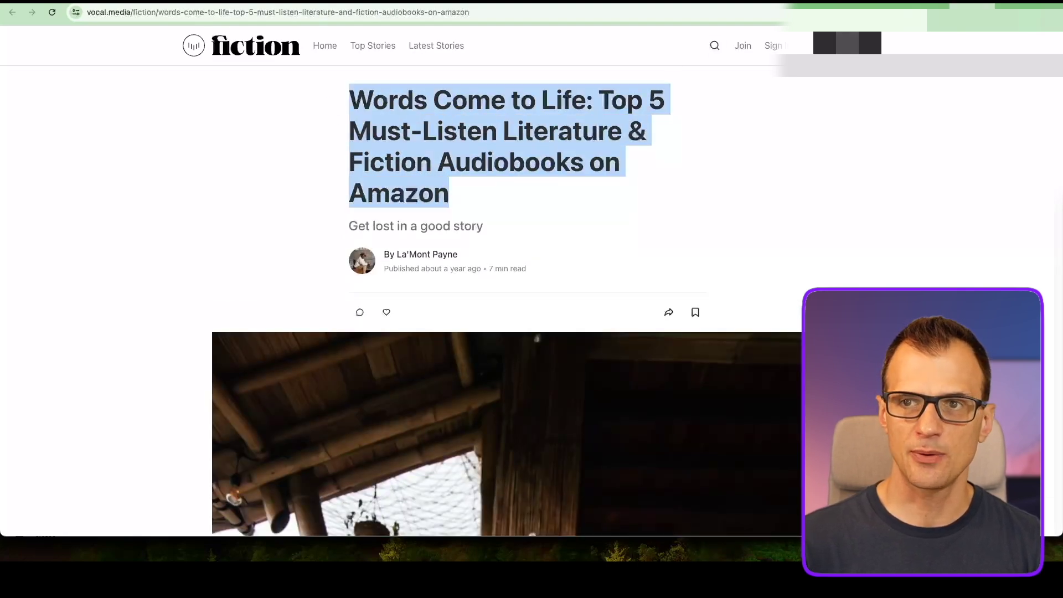
{"action": "key", "text": "ctrl+Tab"}
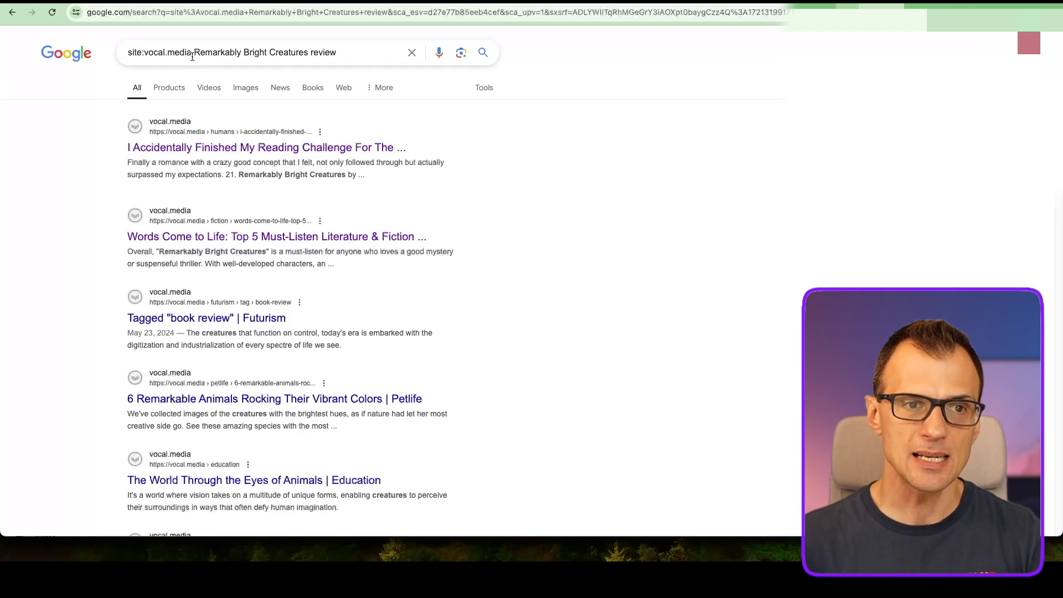
- Drop site:vocal.media, rerun the review search web-wide, and note the keyword's 1K – 10K monthly volume
{"action": "left_click_drag", "start_coordinate": [194, 53], "coordinate": [128, 52]}
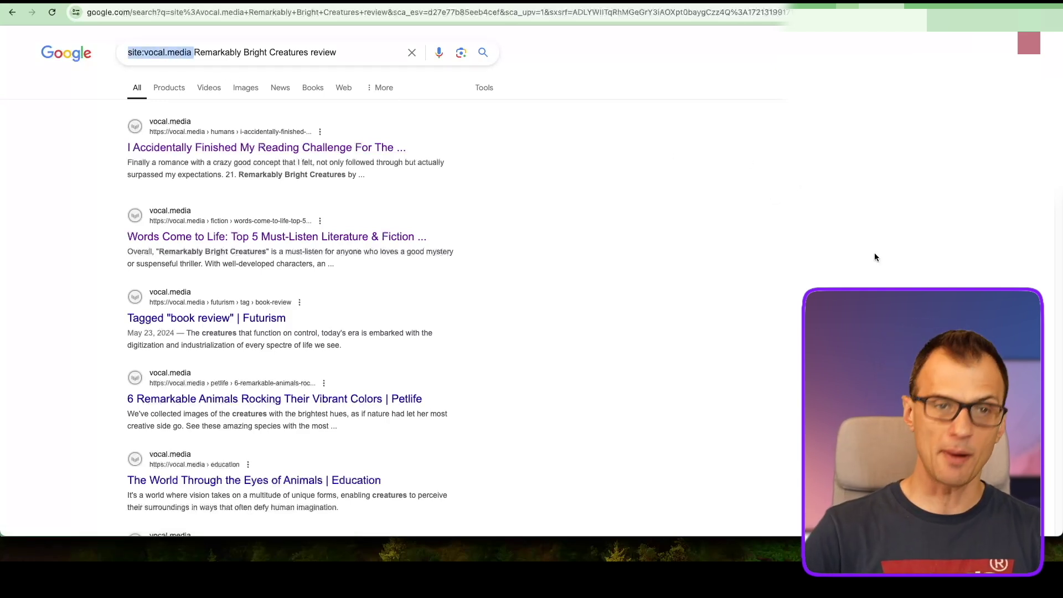
{"action": "key", "text": "BackSpace"}
{"action": "key", "text": "Return"}
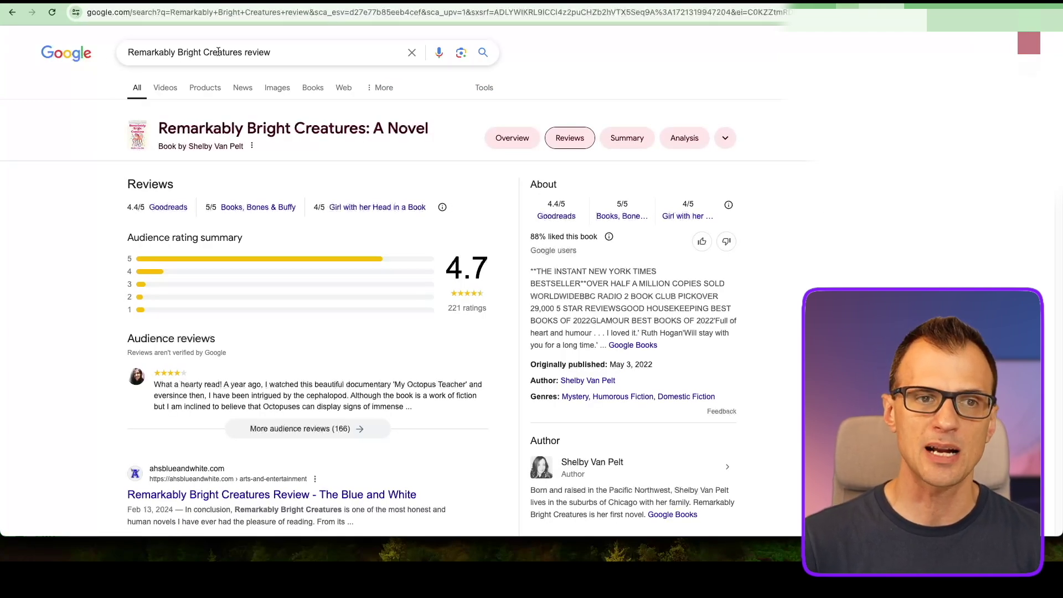
{"action": "scroll", "coordinate": [83, 376], "scroll_direction": "down", "scroll_amount": 2}
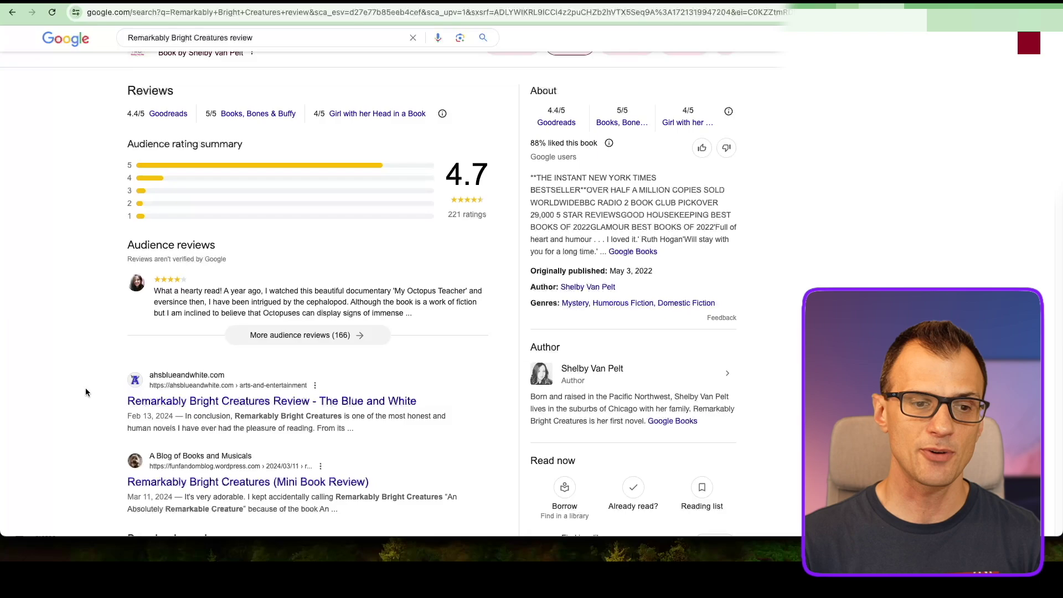
{"action": "scroll", "coordinate": [85, 392], "scroll_direction": "down", "scroll_amount": 20}
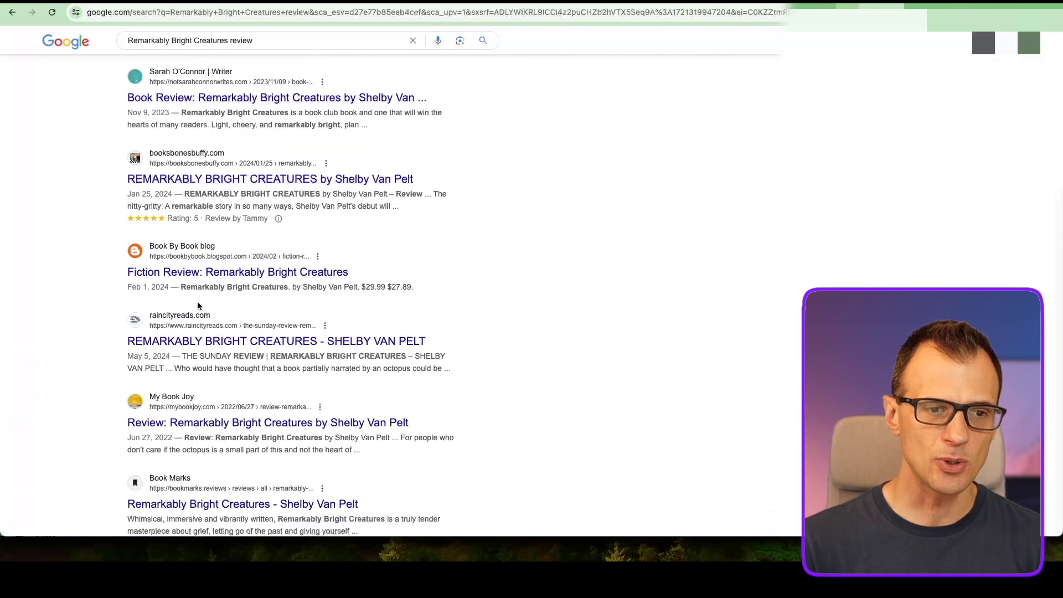
{"action": "scroll", "coordinate": [197, 305], "scroll_direction": "up", "scroll_amount": 20}
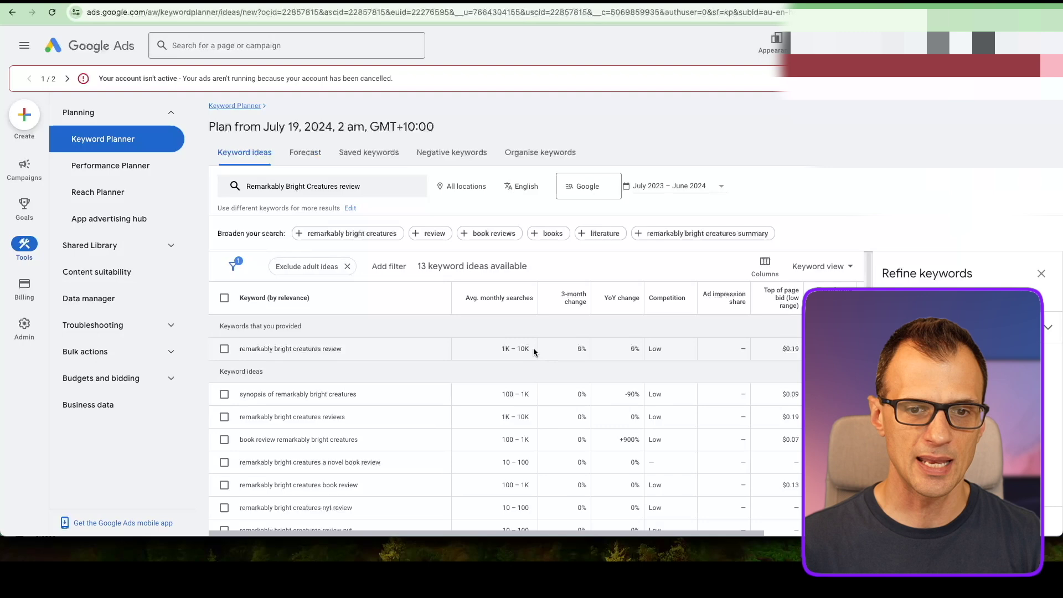
{"action": "left_click_drag", "start_coordinate": [499, 353], "coordinate": [525, 351]}
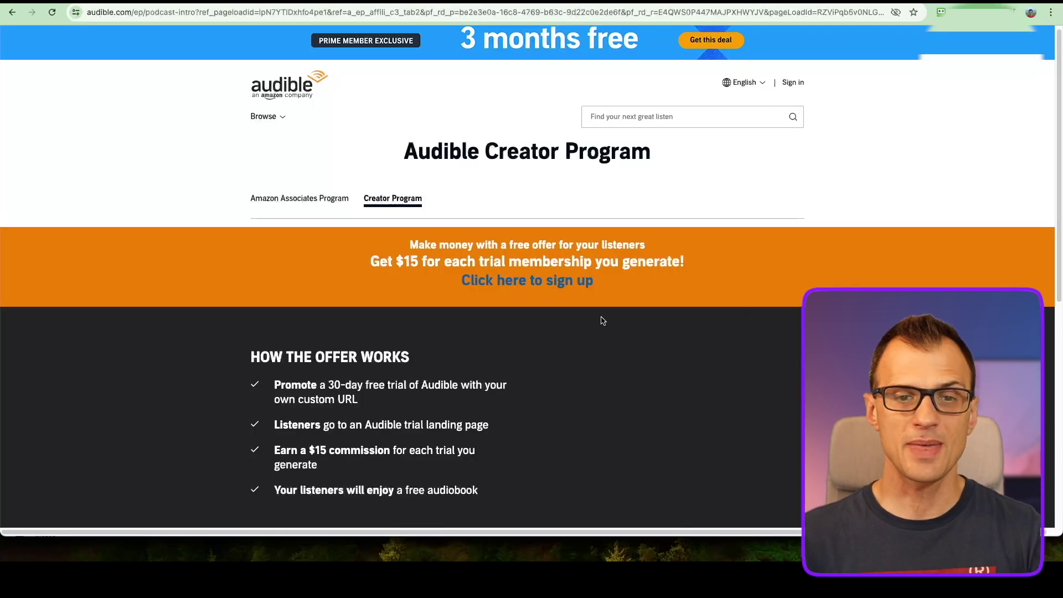
- Review Audible's Amazon Associates fee table, highlighting the $10.00 Gold membership commission
{"action": "scroll", "coordinate": [382, 222], "scroll_direction": "down", "scroll_amount": 1}
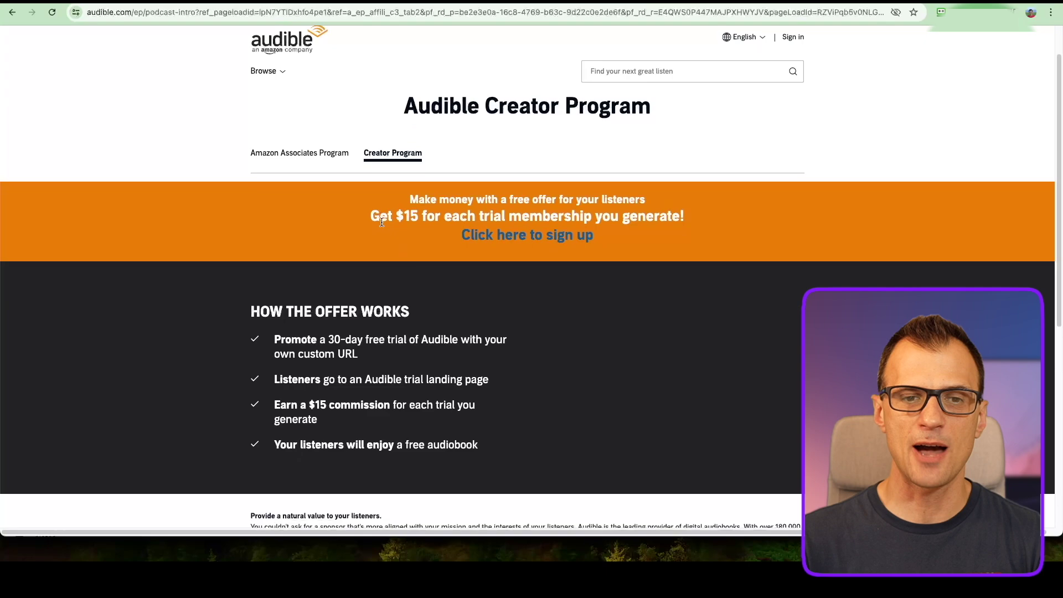
{"action": "left_click_drag", "start_coordinate": [382, 222], "coordinate": [574, 217]}
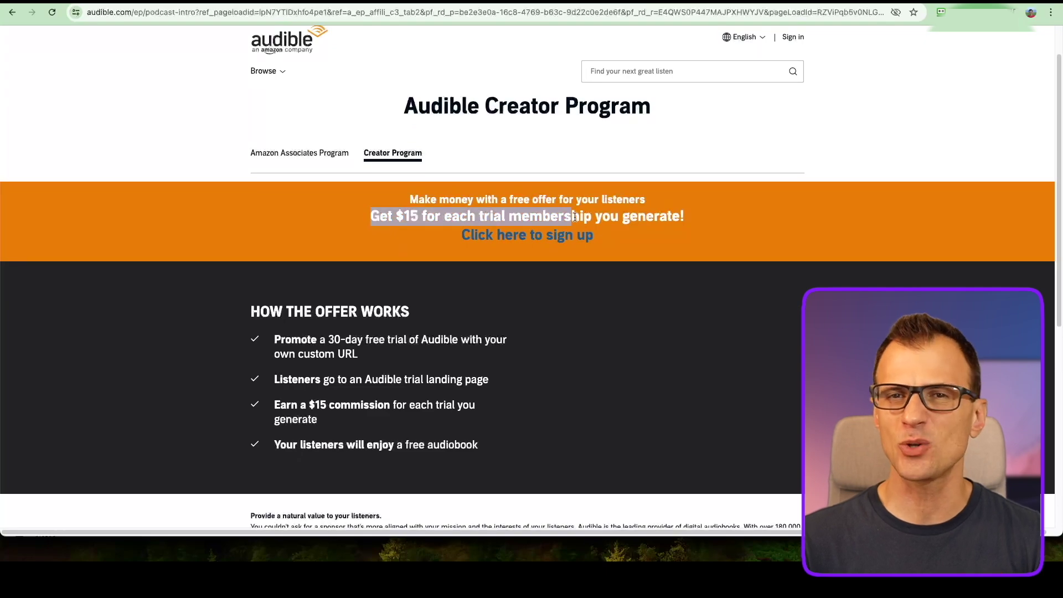
{"action": "left_click", "coordinate": [299, 157]}
{"action": "scroll", "coordinate": [194, 305], "scroll_direction": "down", "scroll_amount": 10}
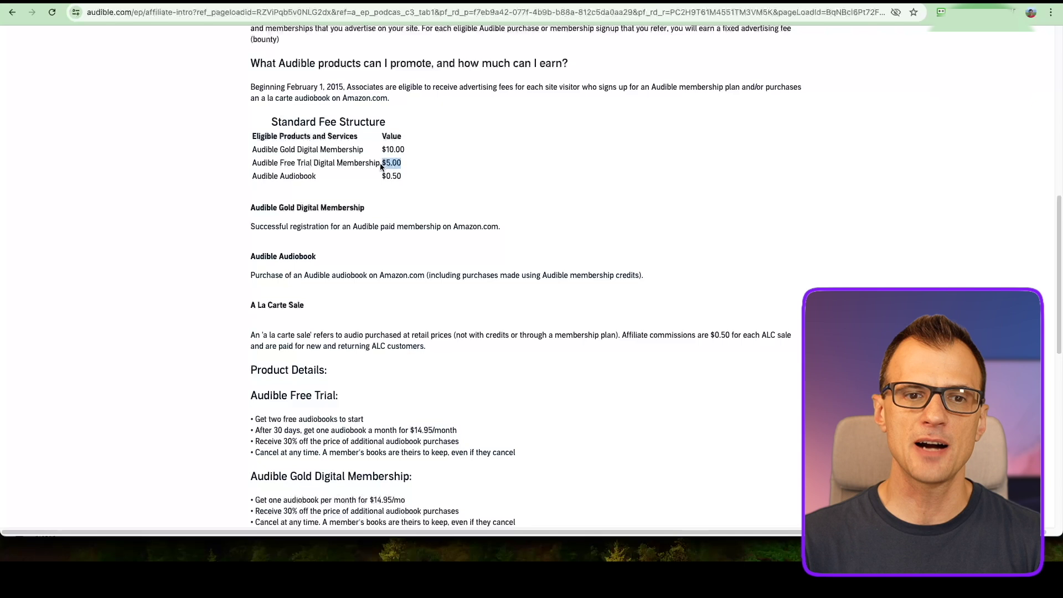
{"action": "left_click_drag", "start_coordinate": [384, 151], "coordinate": [398, 153]}
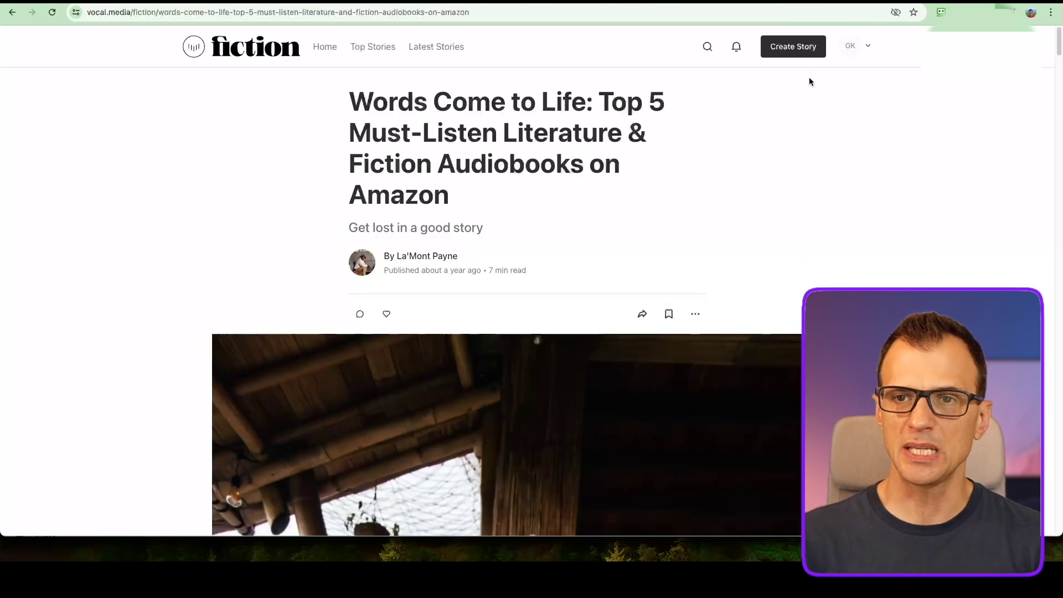
- Start a new Vocal story titled 'Remarkably Bright Creatures Review' from the Keyword Planner keyword, then begin the subtitle
{"action": "left_click", "coordinate": [790, 54]}
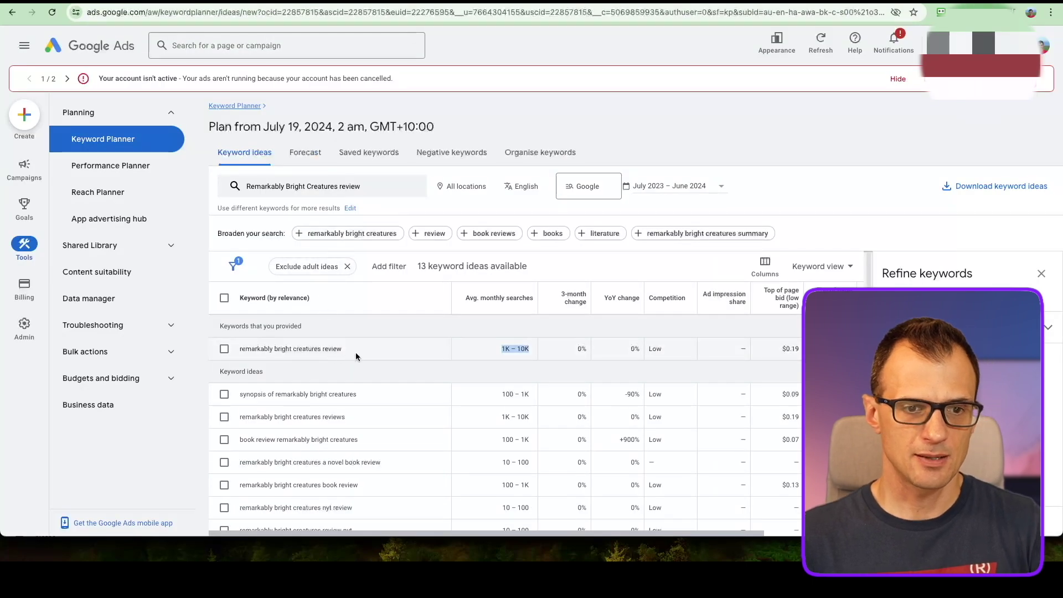
{"action": "left_click_drag", "start_coordinate": [356, 350], "coordinate": [237, 350]}
{"action": "key", "text": "ctrl+c"}
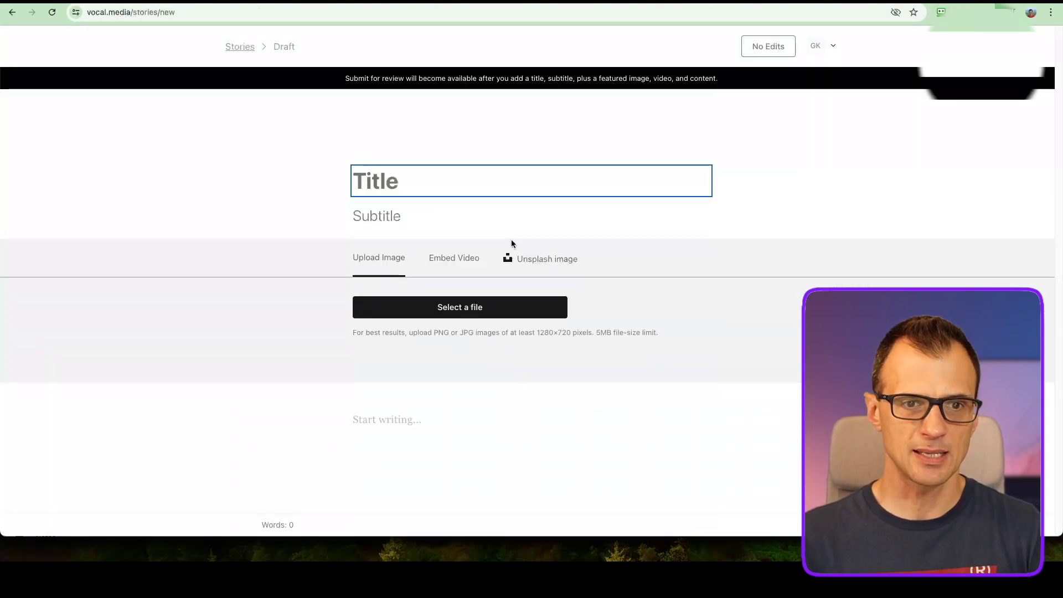
{"action": "left_click", "coordinate": [429, 173]}
{"action": "key", "text": "ctrl+v"}
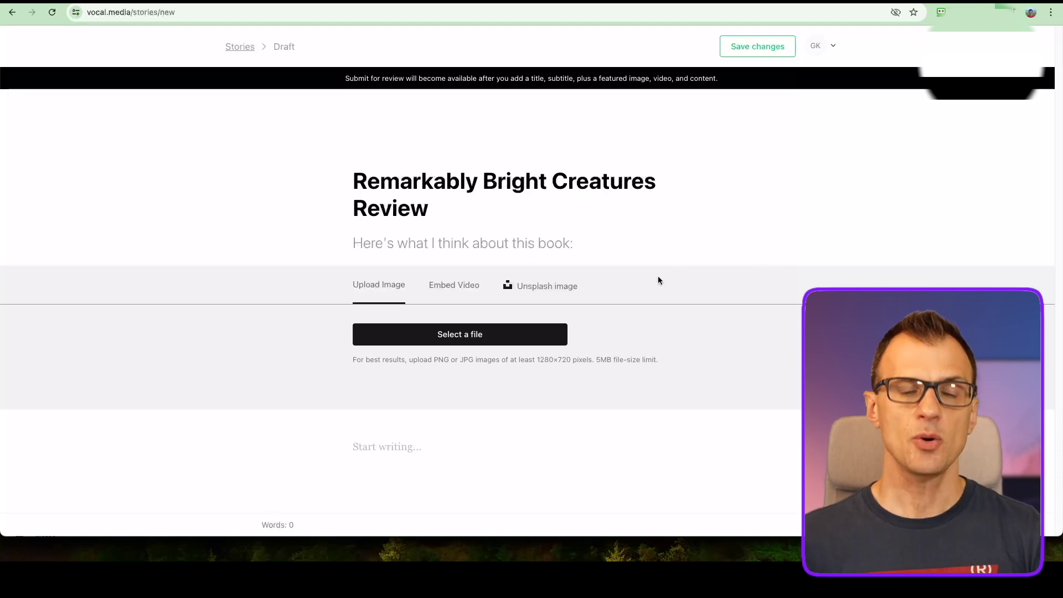
{"action": "left_click", "coordinate": [397, 447]}
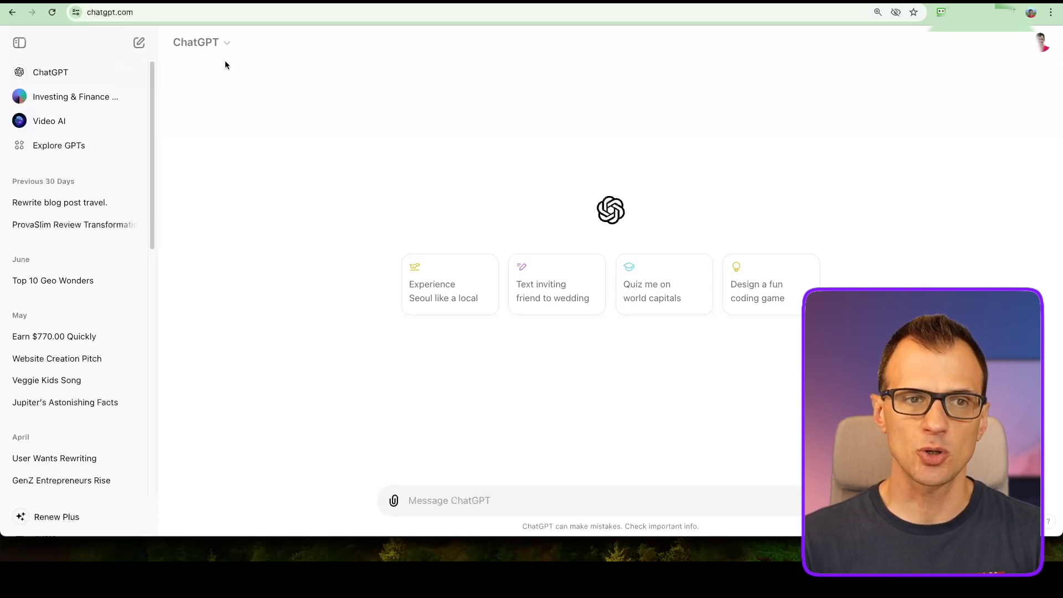
- Send ChatGPT the 2000-word Remarkably Bright Creatures audiobook review prompt
{"action": "left_click", "coordinate": [226, 44]}
{"action": "left_click", "coordinate": [514, 506]}
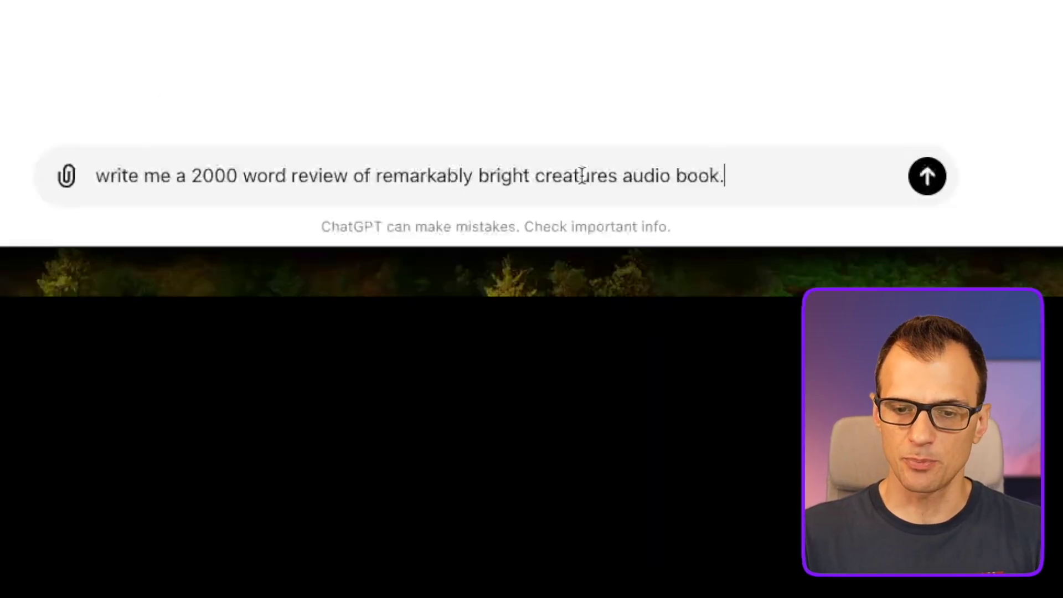
{"action": "left_click", "coordinate": [926, 175]}
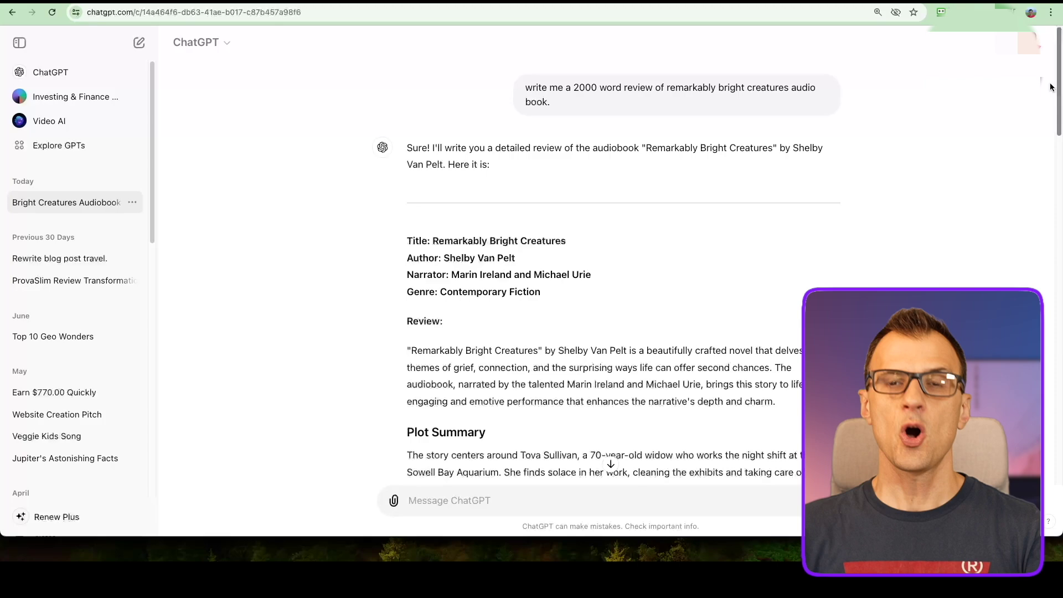
{"action": "scroll", "coordinate": [1046, 139], "scroll_direction": "down", "scroll_amount": 6}
{"action": "scroll", "coordinate": [1042, 166], "scroll_direction": "down", "scroll_amount": 10}
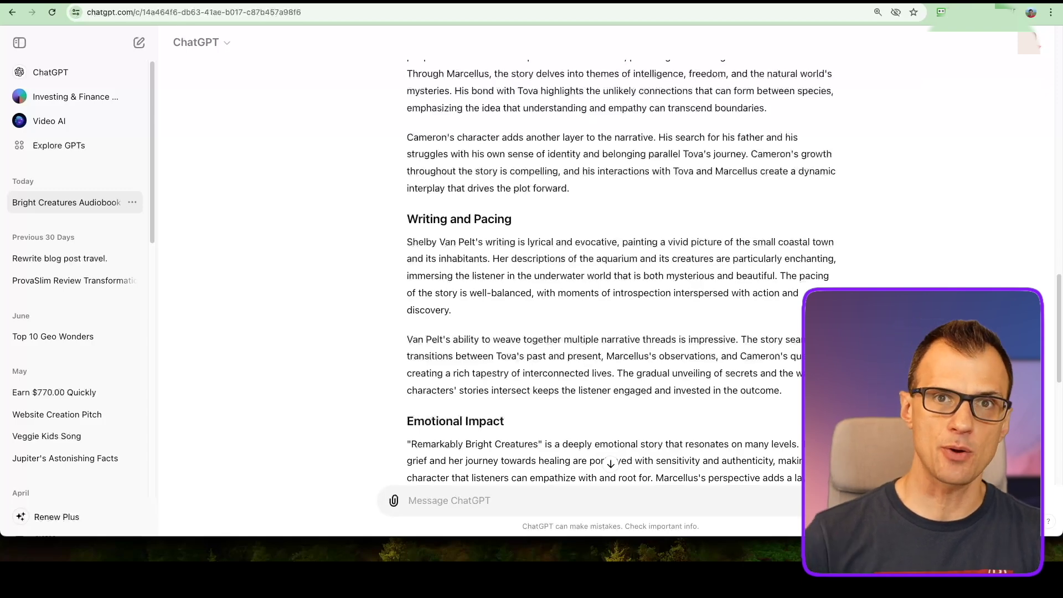
{"action": "scroll", "coordinate": [644, 368], "scroll_direction": "down", "scroll_amount": 8}
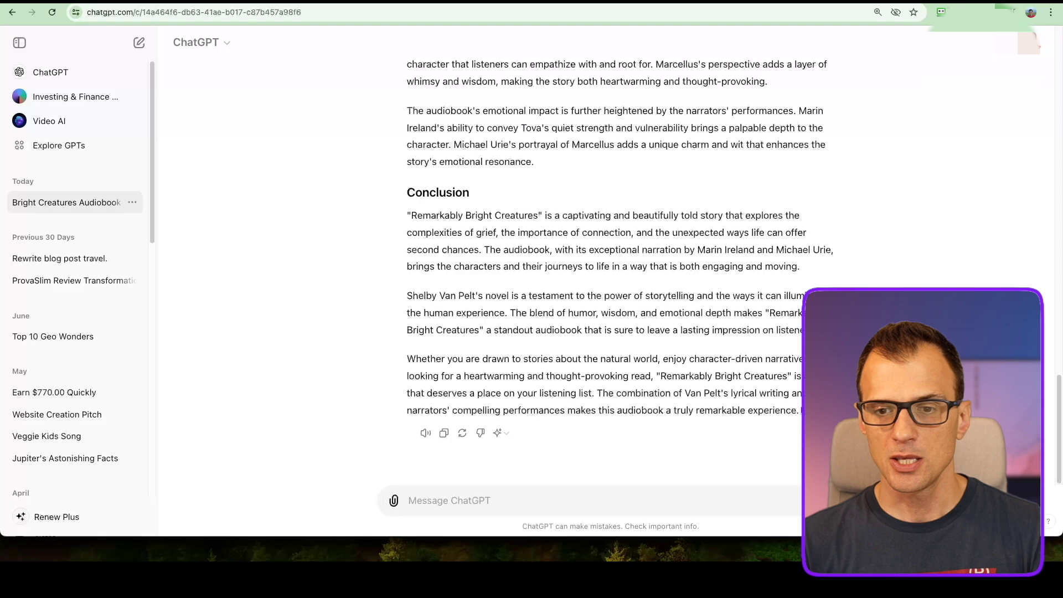
- Select the generated review text and read through its plot, narration, themes and conclusion
{"action": "left_click_drag", "start_coordinate": [534, 161], "coordinate": [405, 335]}
{"action": "scroll", "coordinate": [631, 352], "scroll_direction": "down", "scroll_amount": 1}
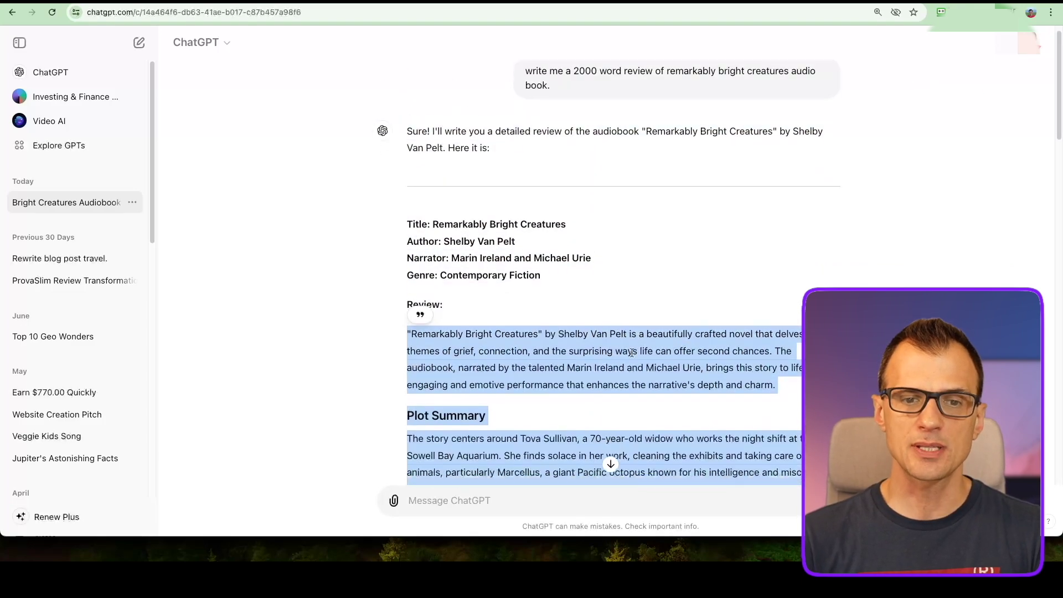
{"action": "scroll", "coordinate": [631, 353], "scroll_direction": "down", "scroll_amount": 3}
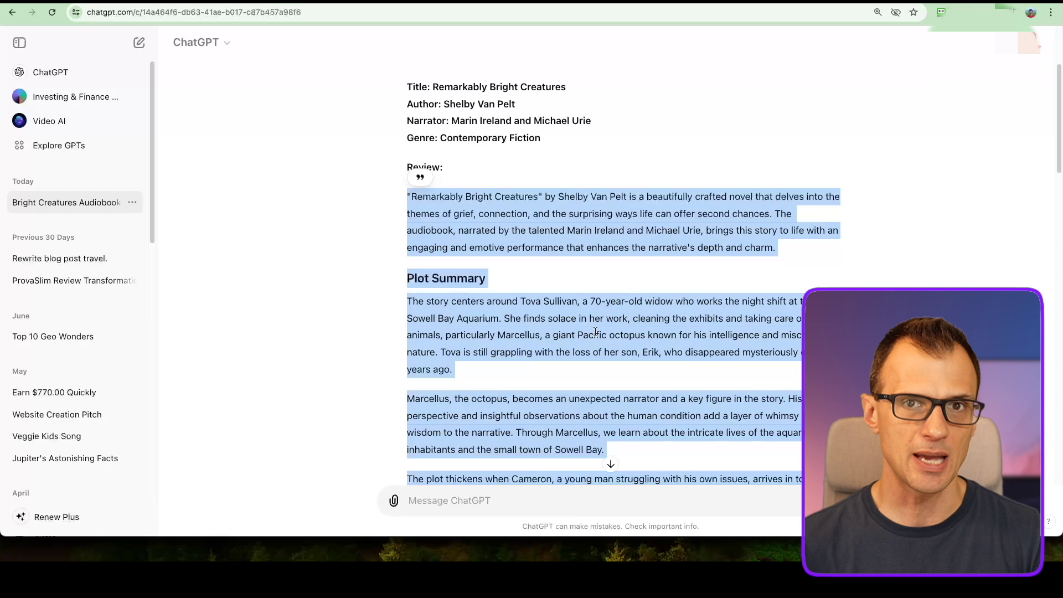
{"action": "scroll", "coordinate": [581, 298], "scroll_direction": "down", "scroll_amount": 1}
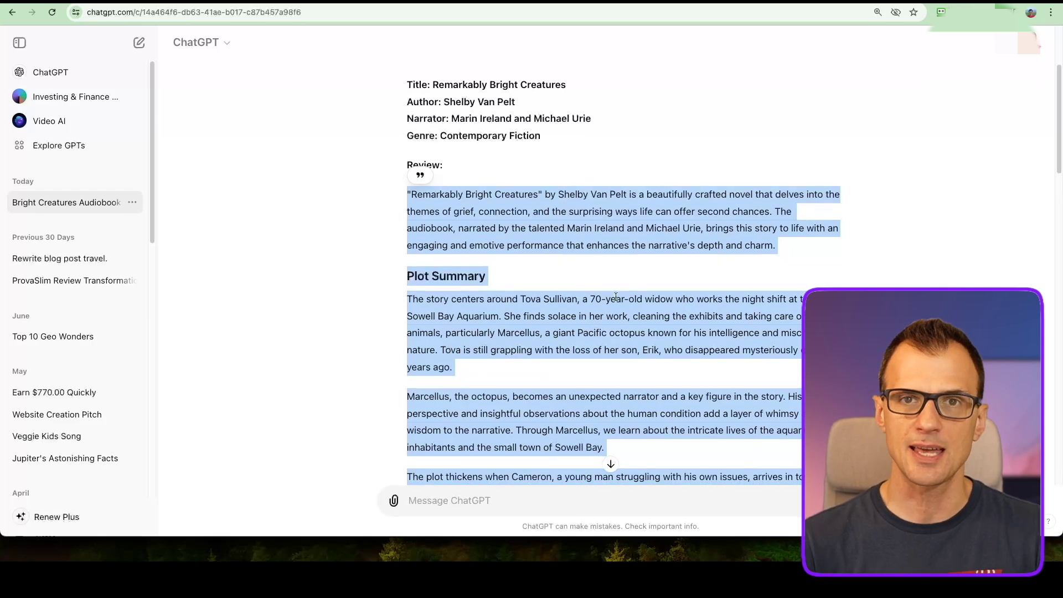
{"action": "scroll", "coordinate": [615, 297], "scroll_direction": "down", "scroll_amount": 3}
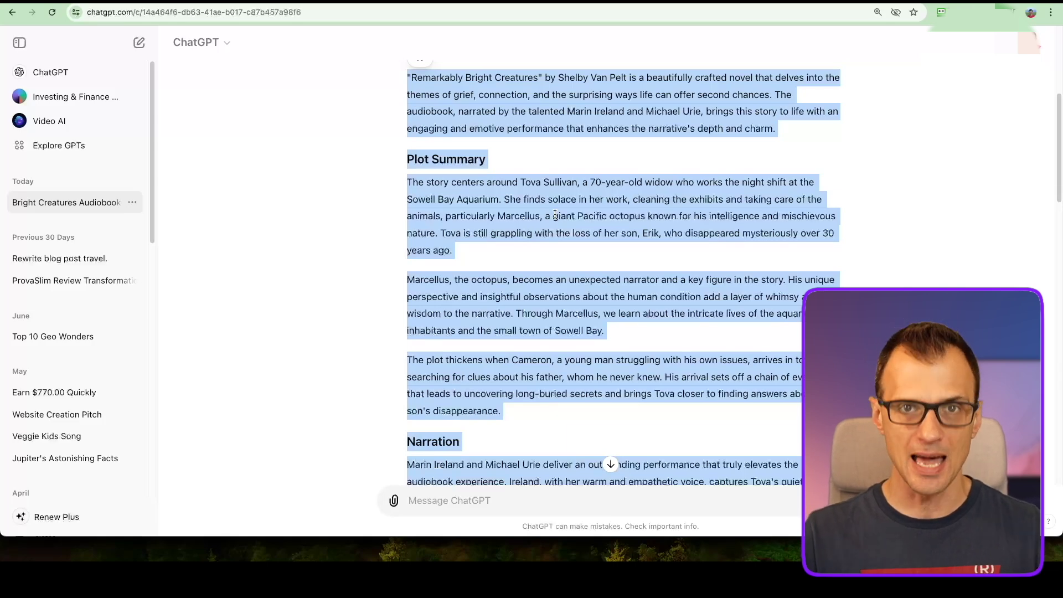
{"action": "scroll", "coordinate": [579, 165], "scroll_direction": "down", "scroll_amount": 1}
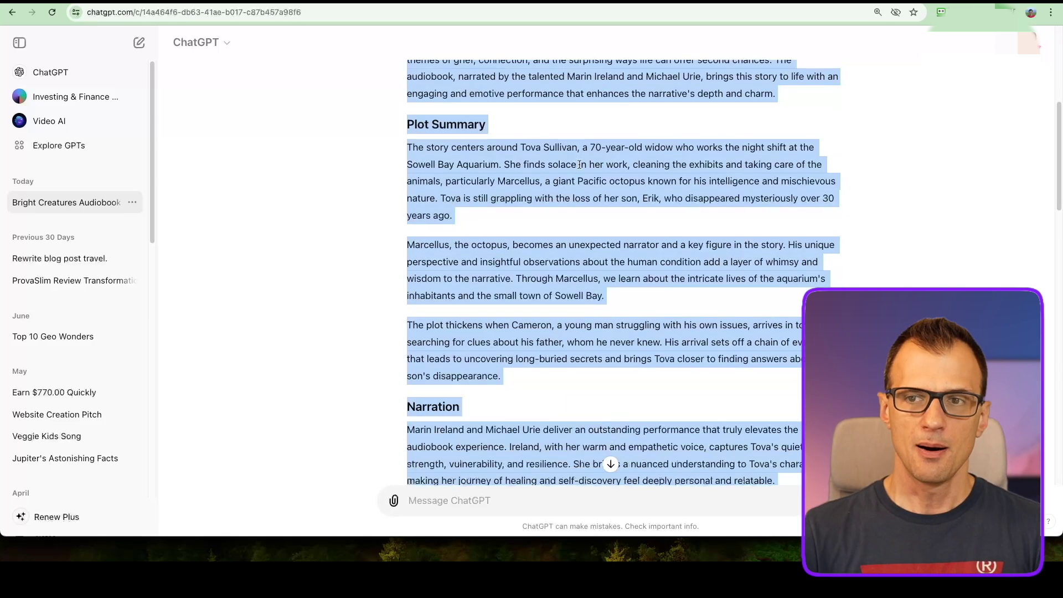
{"action": "scroll", "coordinate": [579, 165], "scroll_direction": "down", "scroll_amount": 3}
{"action": "scroll", "coordinate": [604, 215], "scroll_direction": "down", "scroll_amount": 7}
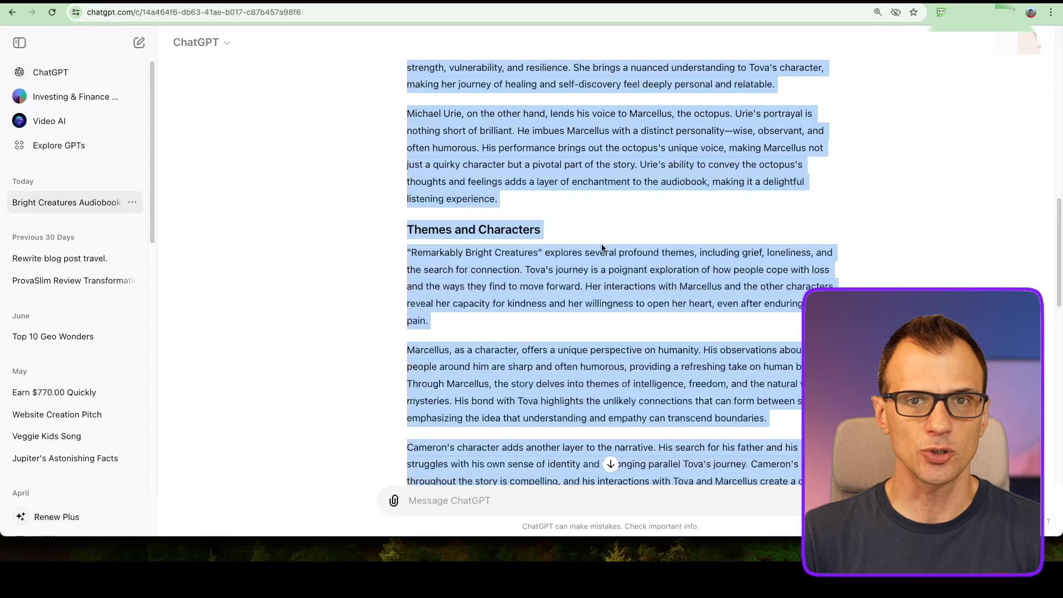
{"action": "scroll", "coordinate": [574, 233], "scroll_direction": "up", "scroll_amount": 1}
{"action": "scroll", "coordinate": [571, 238], "scroll_direction": "down", "scroll_amount": 10}
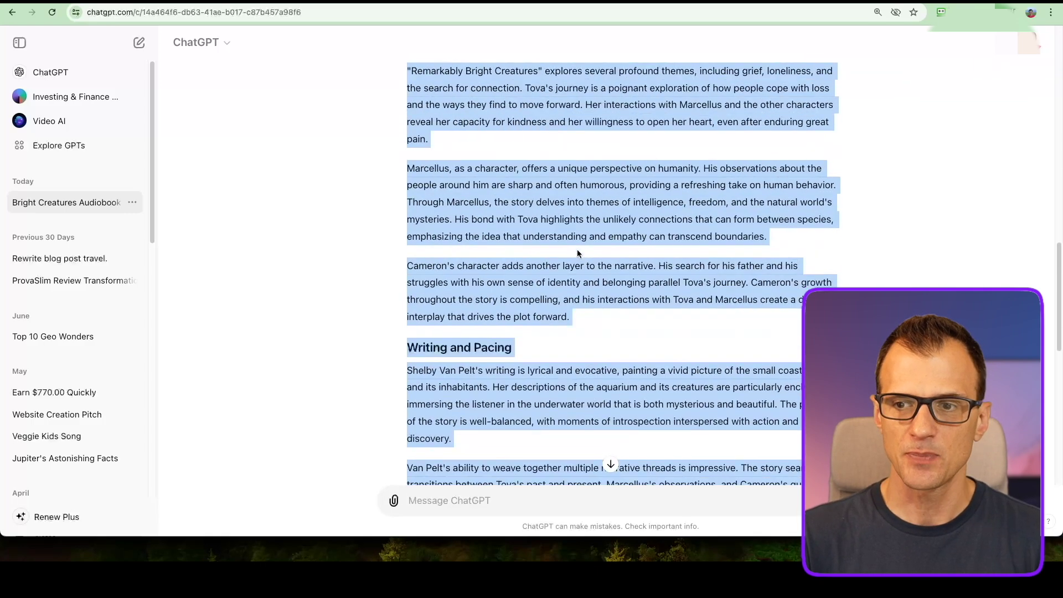
- Review StealthWriter's humanized rewrite 1 of 5 and select its text
{"action": "scroll", "coordinate": [463, 270], "scroll_direction": "down", "scroll_amount": 4}
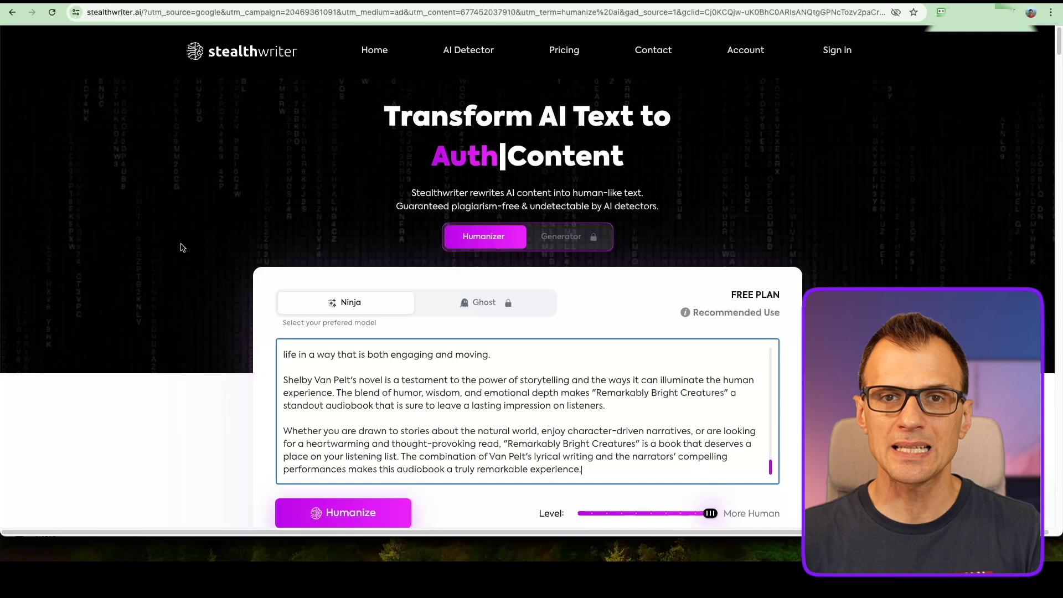
{"action": "scroll", "coordinate": [892, 238], "scroll_direction": "down", "scroll_amount": 1}
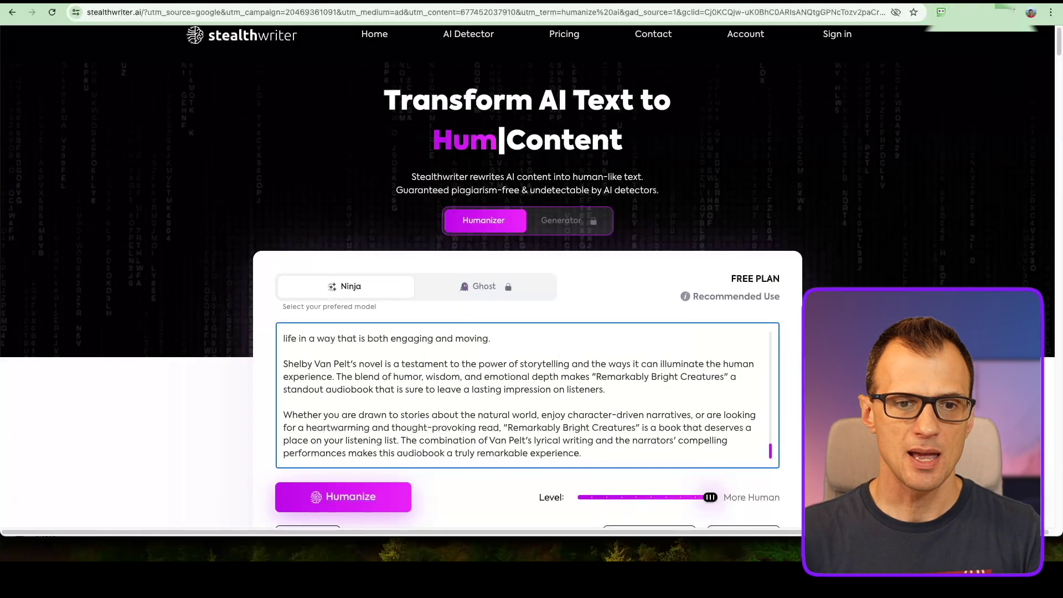
{"action": "scroll", "coordinate": [121, 64], "scroll_direction": "down", "scroll_amount": 3}
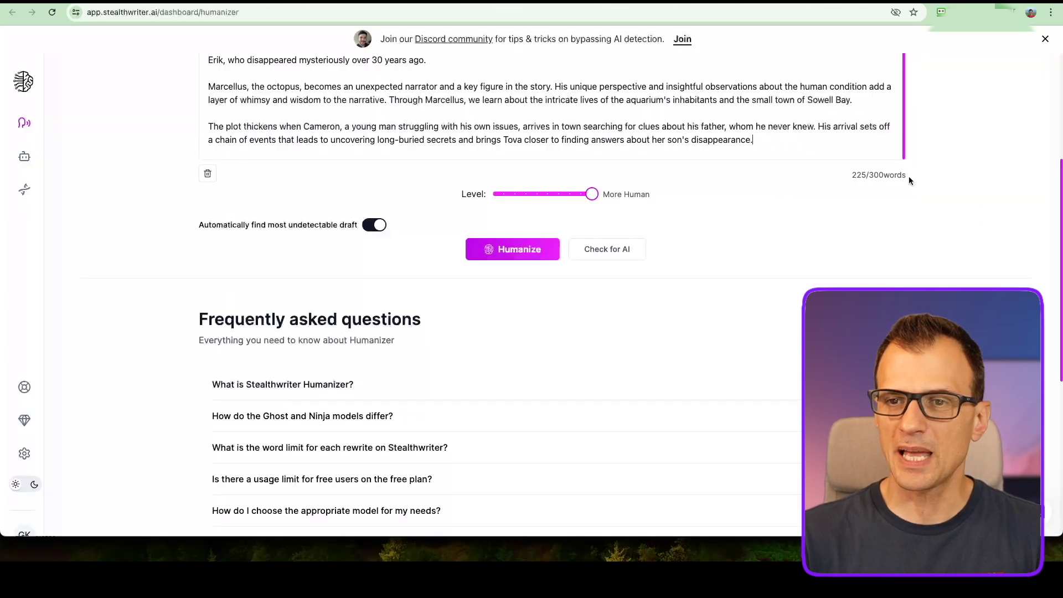
{"action": "scroll", "coordinate": [890, 210], "scroll_direction": "up", "scroll_amount": 5}
{"action": "scroll", "coordinate": [890, 210], "scroll_direction": "down", "scroll_amount": 2}
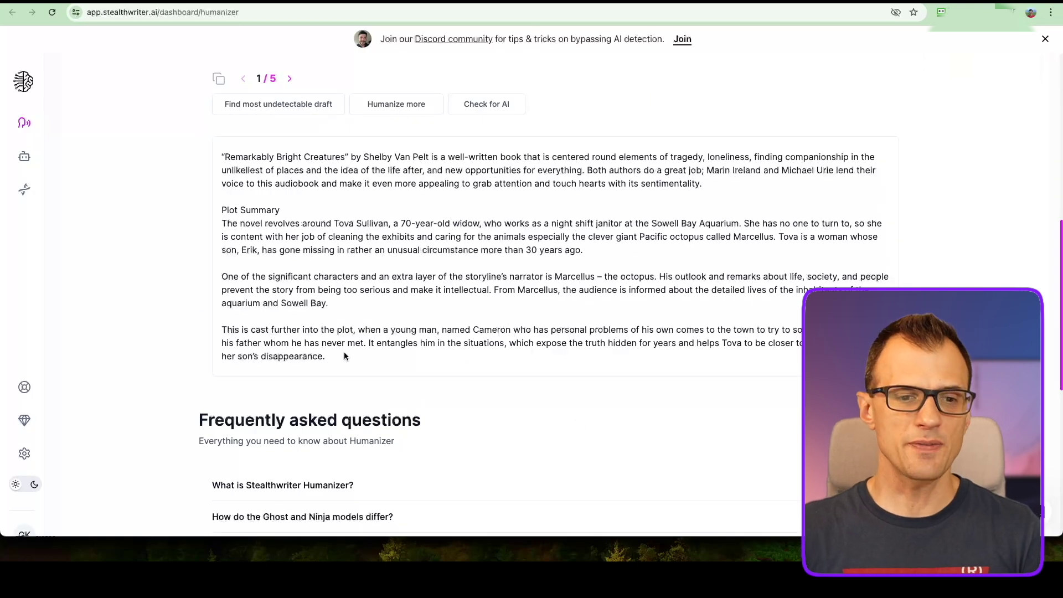
{"action": "left_click_drag", "start_coordinate": [344, 351], "coordinate": [215, 158]}
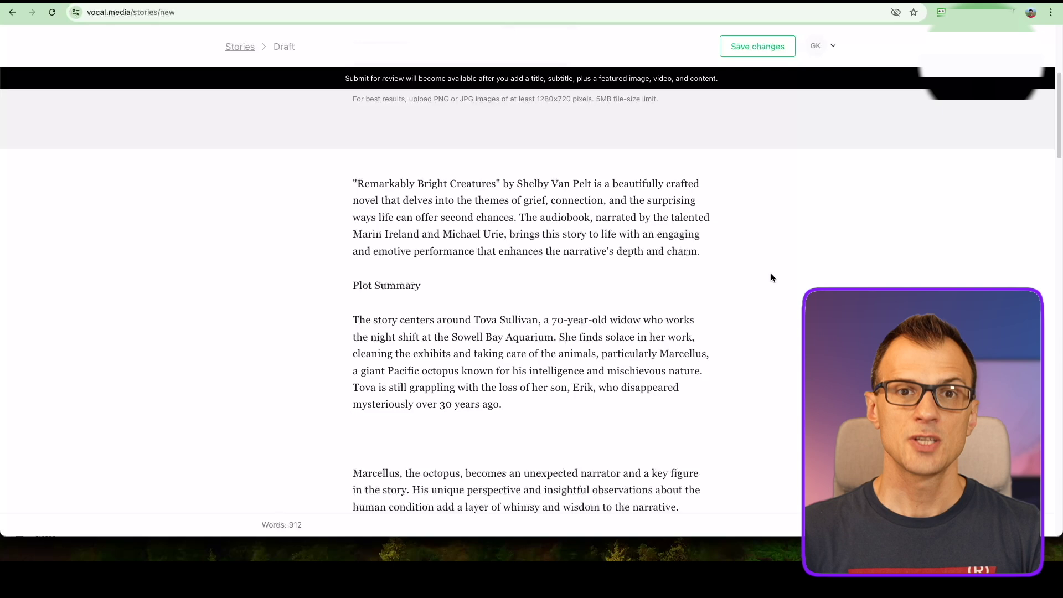
- Delete the stray blank line before the Marcellus paragraph and make 'Plot Summary' a heading
{"action": "left_click_drag", "start_coordinate": [434, 275], "coordinate": [352, 276]}
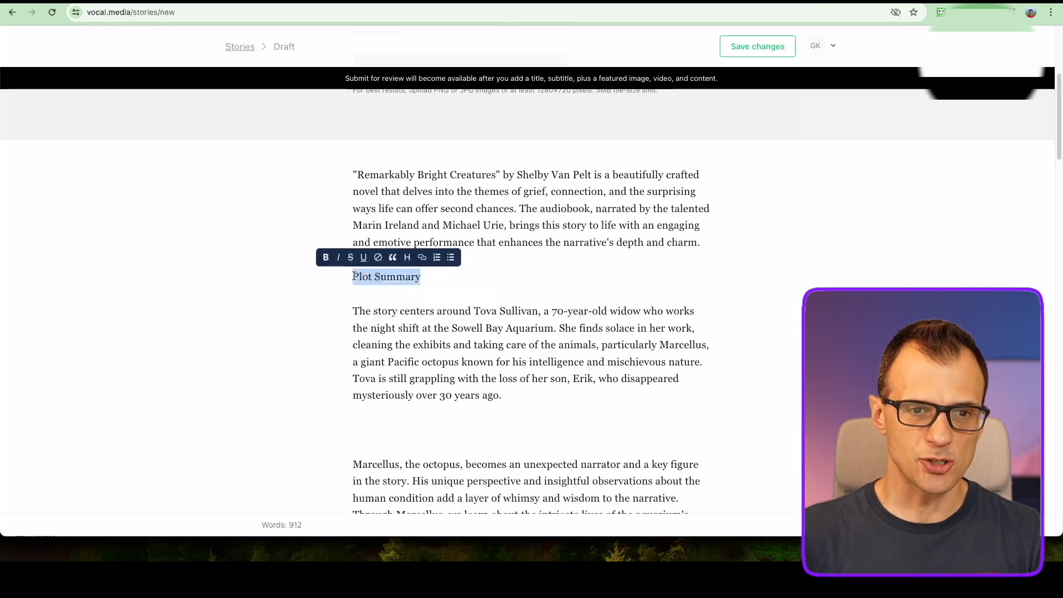
{"action": "left_click", "coordinate": [455, 423]}
{"action": "key", "text": "Delete"}
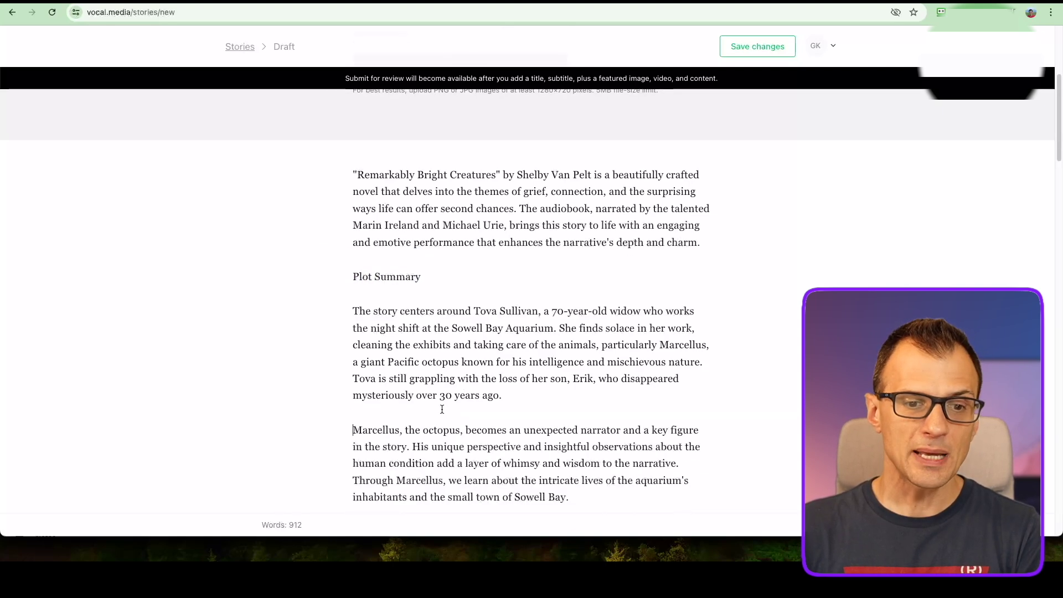
{"action": "left_click_drag", "start_coordinate": [436, 283], "coordinate": [350, 281]}
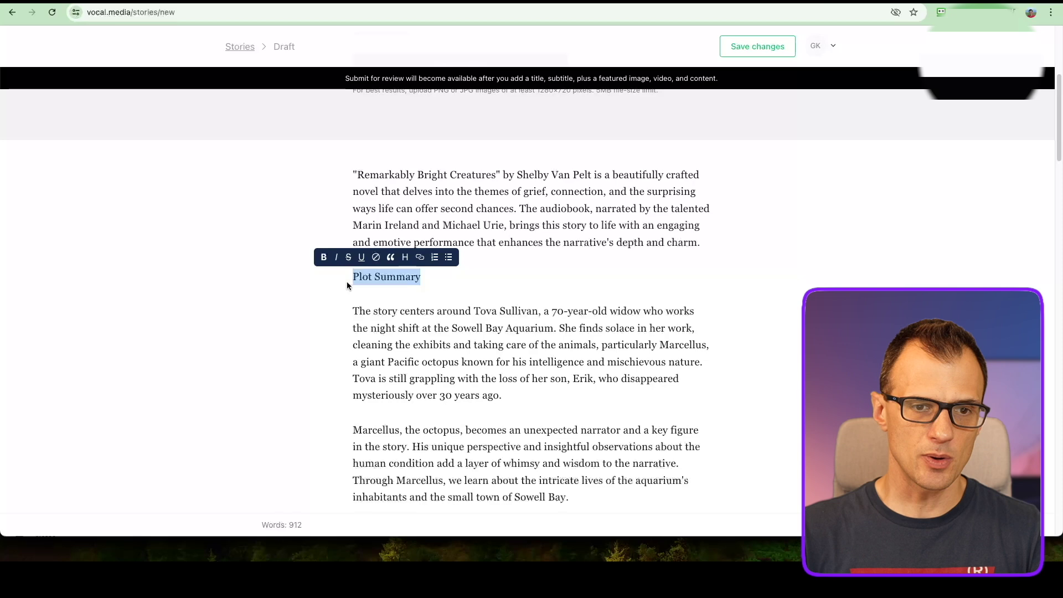
{"action": "left_click", "coordinate": [404, 256]}
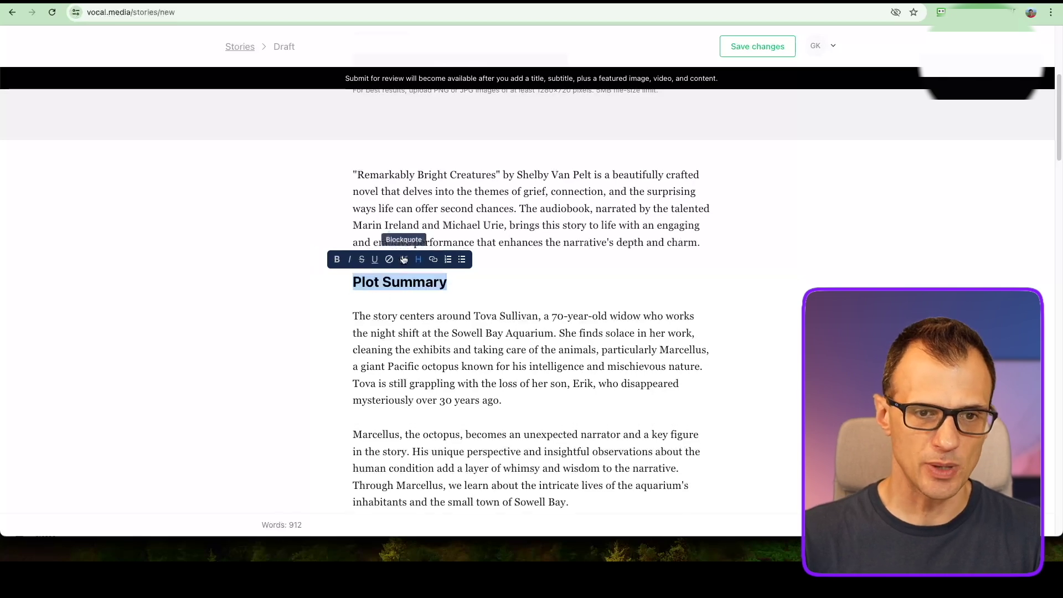
{"action": "scroll", "coordinate": [641, 507], "scroll_direction": "up", "scroll_amount": 5}
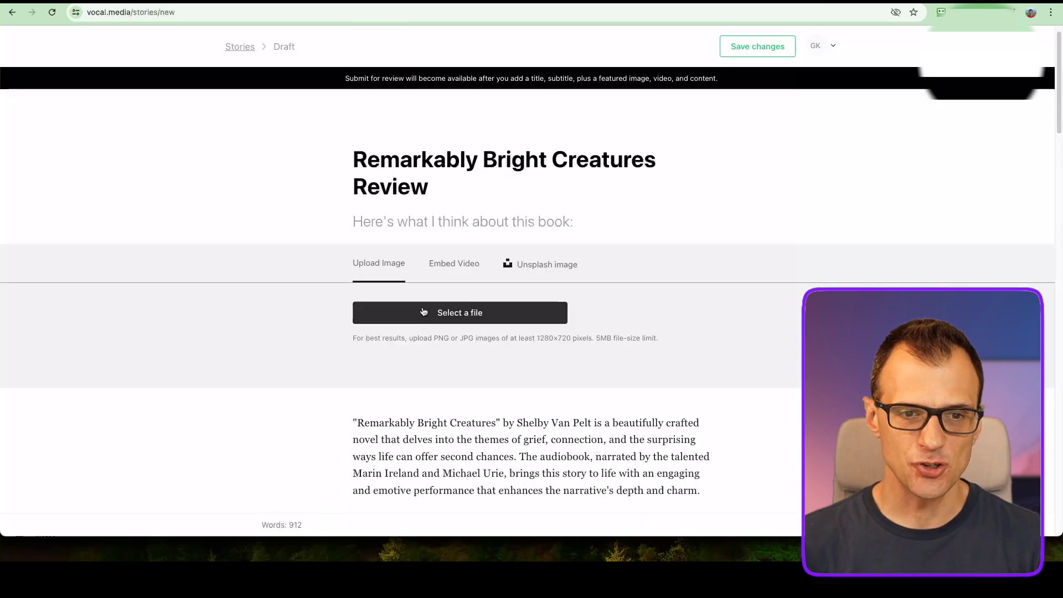
{"action": "left_click", "coordinate": [541, 268]}
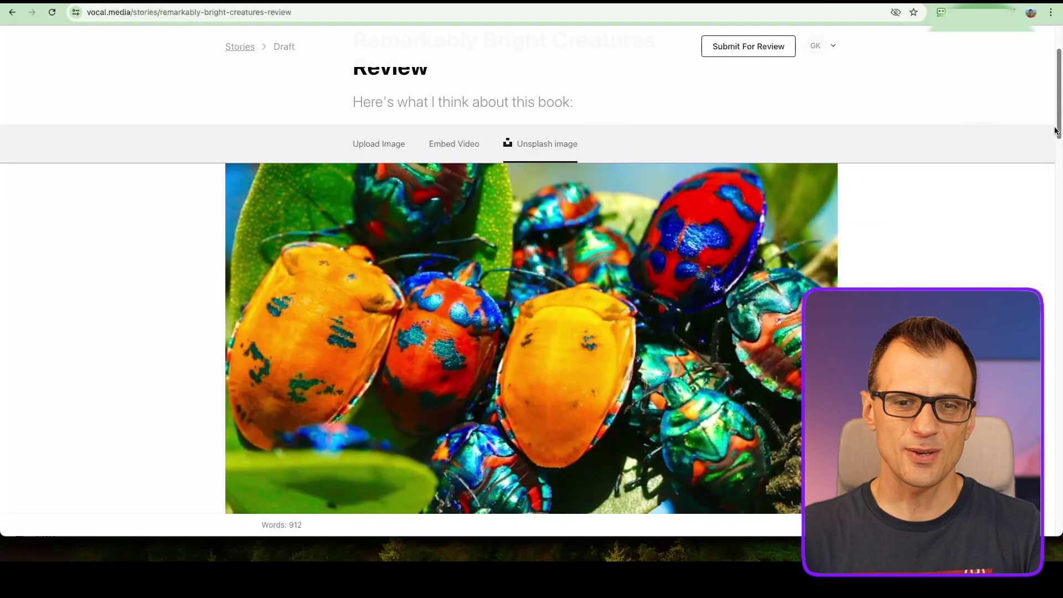
- Paste the free-trial call-to-action line below the opening paragraph
{"action": "scroll", "coordinate": [1054, 149], "scroll_direction": "down", "scroll_amount": 2}
{"action": "scroll", "coordinate": [1054, 148], "scroll_direction": "down", "scroll_amount": 4}
{"action": "scroll", "coordinate": [863, 254], "scroll_direction": "up", "scroll_amount": 8}
{"action": "scroll", "coordinate": [862, 260], "scroll_direction": "down", "scroll_amount": 10}
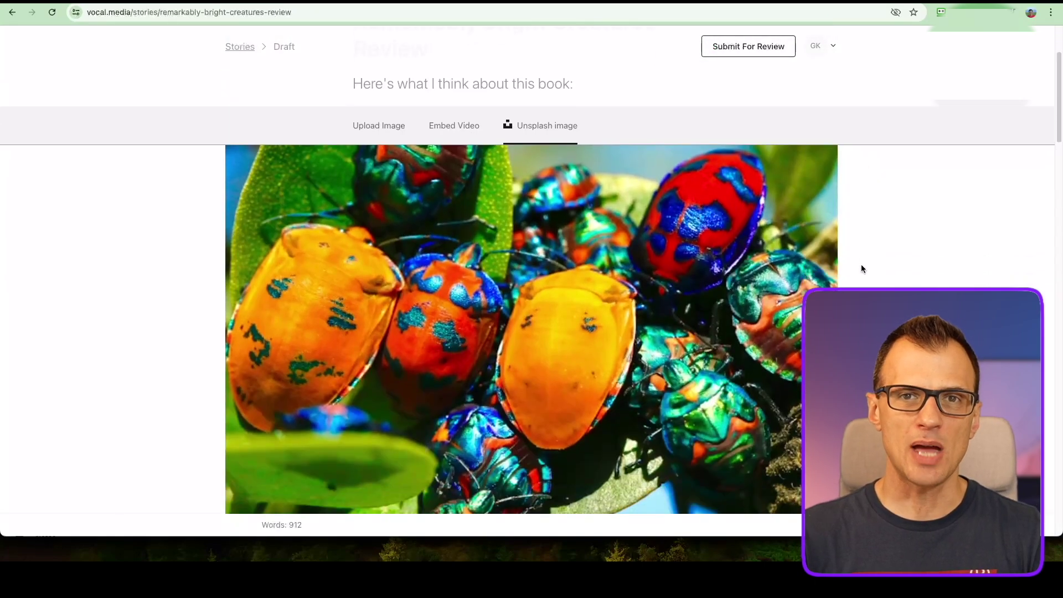
{"action": "scroll", "coordinate": [860, 272], "scroll_direction": "down", "scroll_amount": 1}
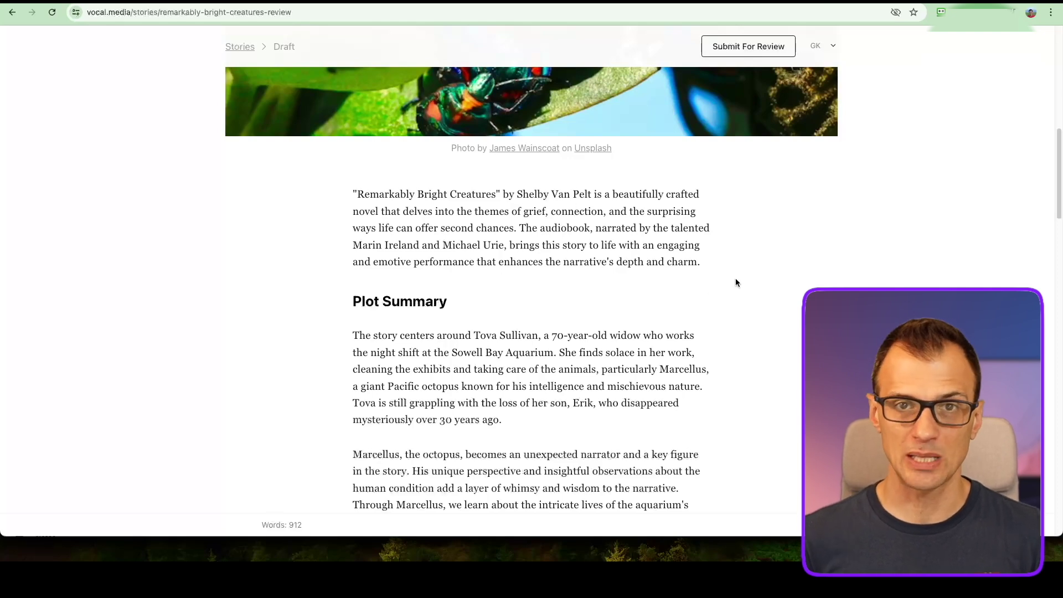
{"action": "type", "text": "Click here to read \"Remarkably Bright Creatures\" for free with a 30-day free trial"}
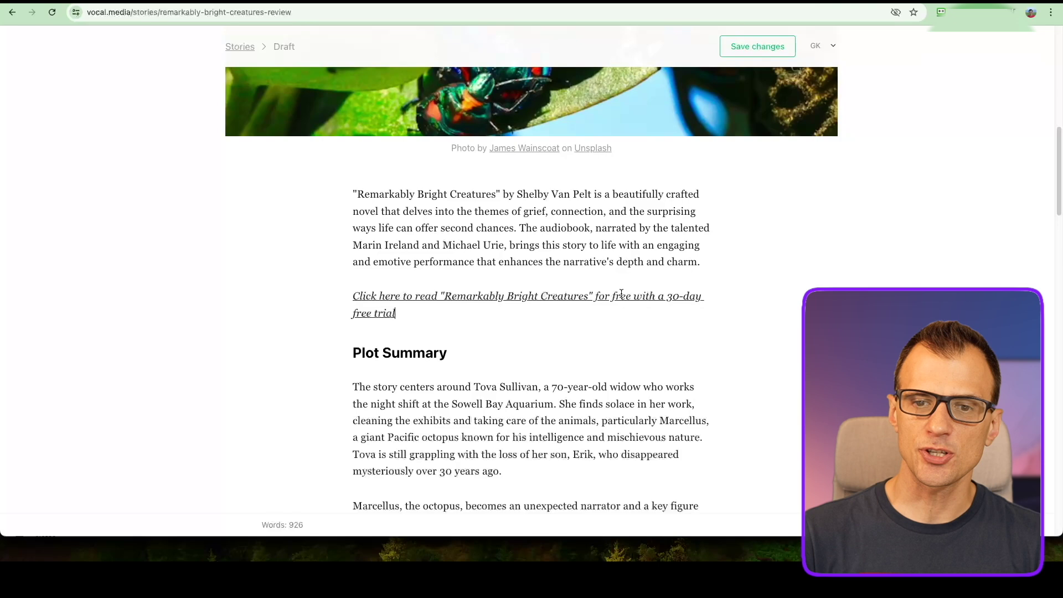
- Select the whole call-to-action line and start adding a link to it
{"action": "left_click_drag", "start_coordinate": [402, 313], "coordinate": [350, 298]}
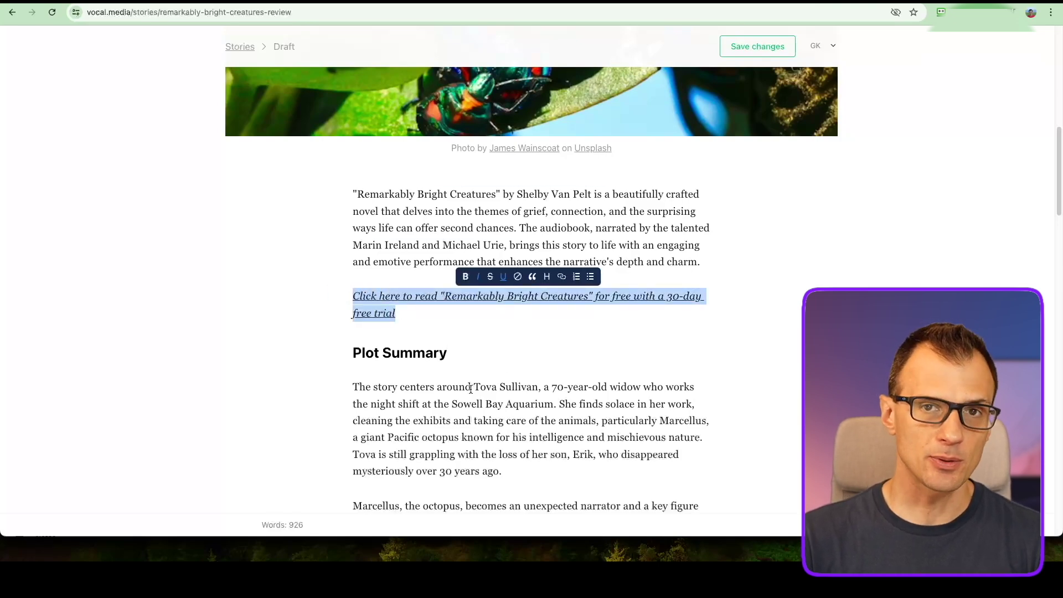
{"action": "left_click", "coordinate": [400, 313]}
{"action": "left_click_drag", "start_coordinate": [399, 313], "coordinate": [355, 299]}
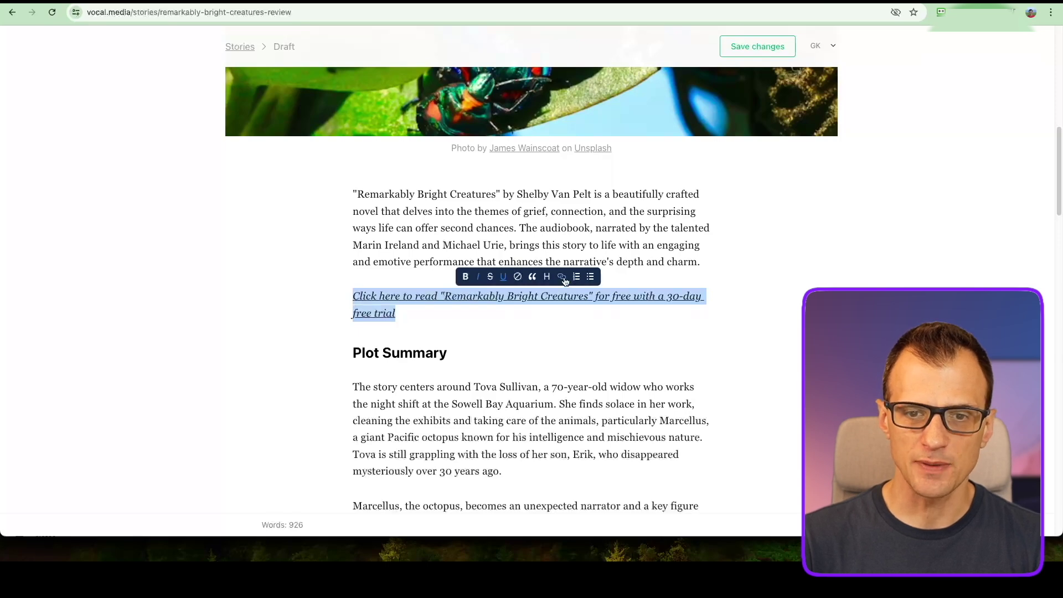
{"action": "left_click", "coordinate": [563, 277]}
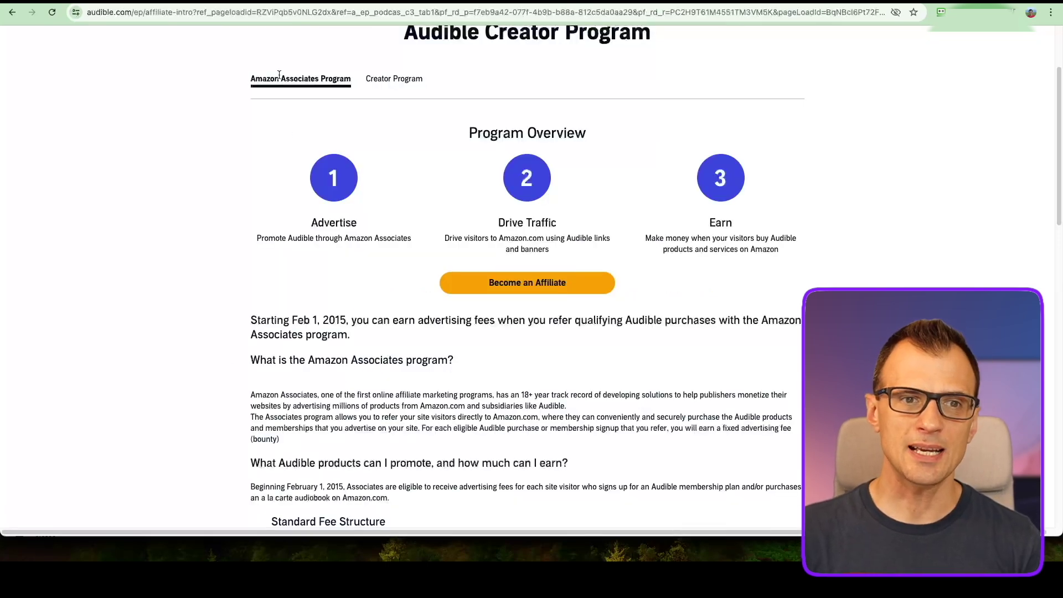
{"action": "scroll", "coordinate": [258, 216], "scroll_direction": "up", "scroll_amount": 3}
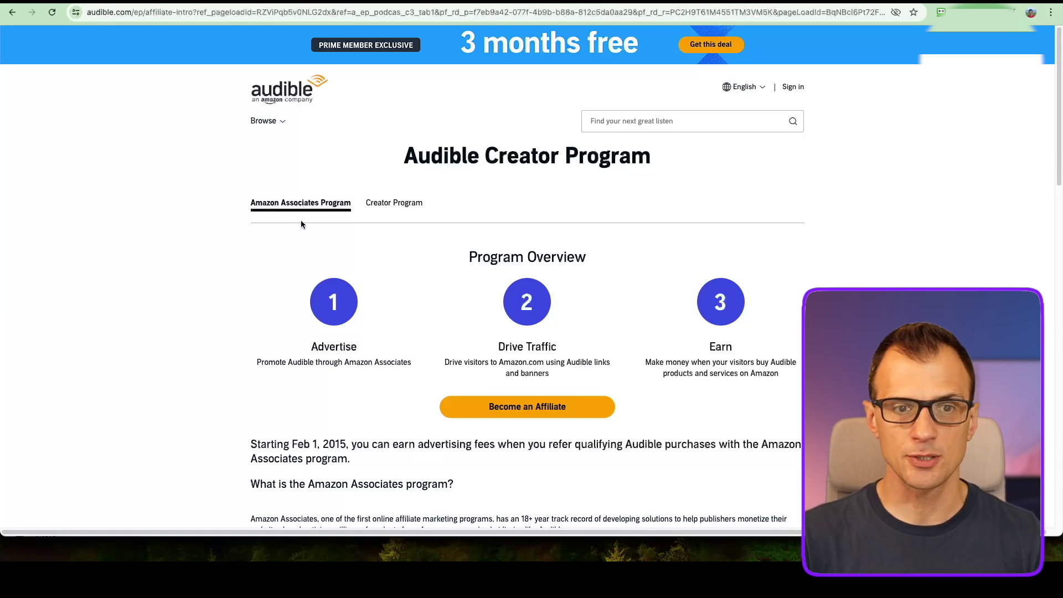
- Generate a SiteStripe short text link for the audiobook page and select it
{"action": "left_click", "coordinate": [405, 208]}
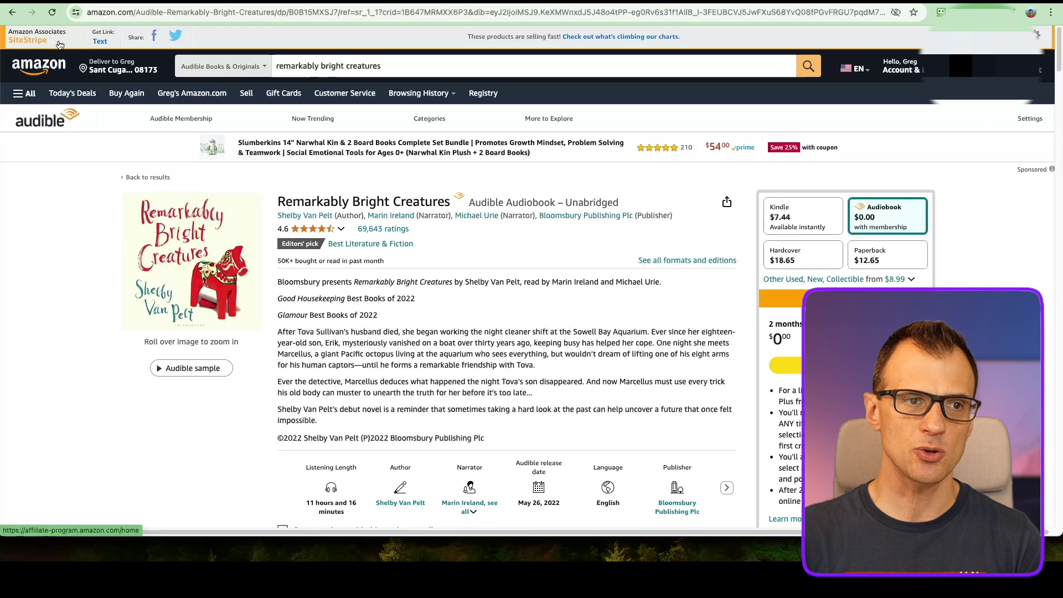
{"action": "left_click", "coordinate": [101, 42]}
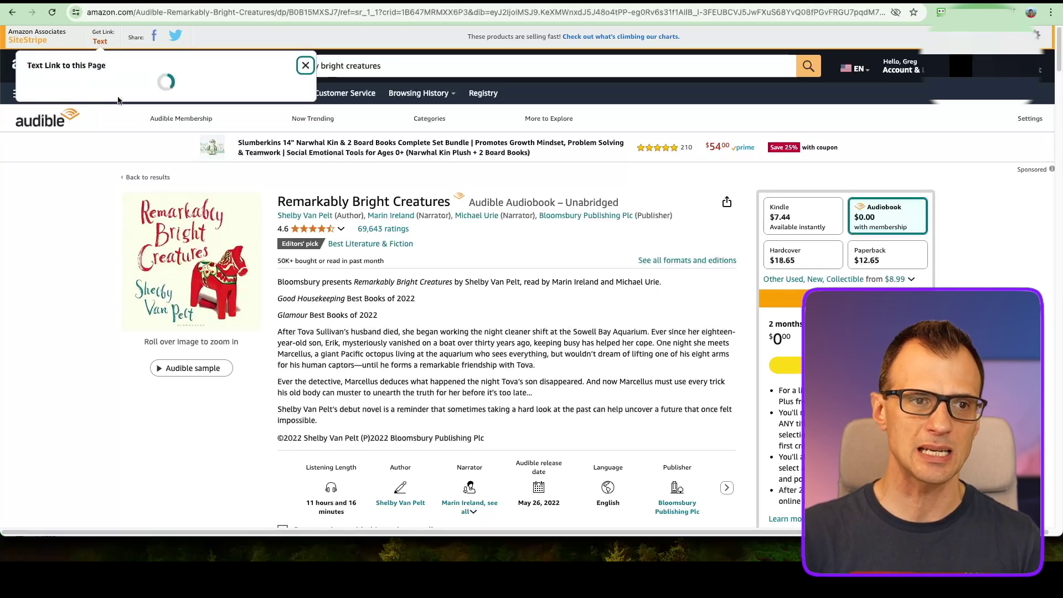
{"action": "left_click_drag", "start_coordinate": [125, 145], "coordinate": [34, 145]}
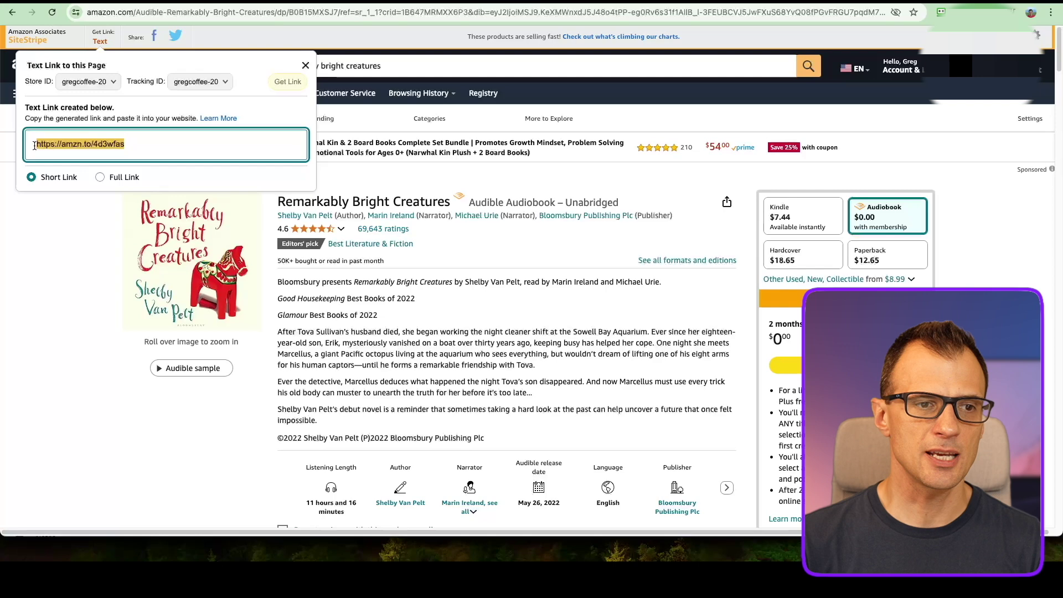
- Hyperlink the free-trial call-to-action line to the copied amzn.to affiliate URL and verify it
{"action": "right_click", "coordinate": [87, 142]}
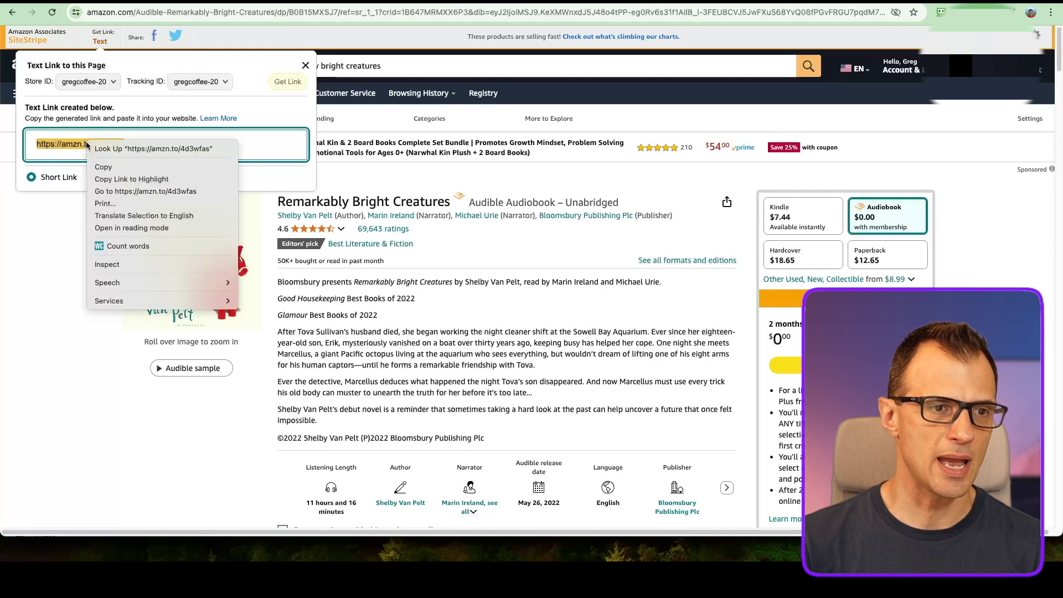
{"action": "left_click", "coordinate": [94, 166]}
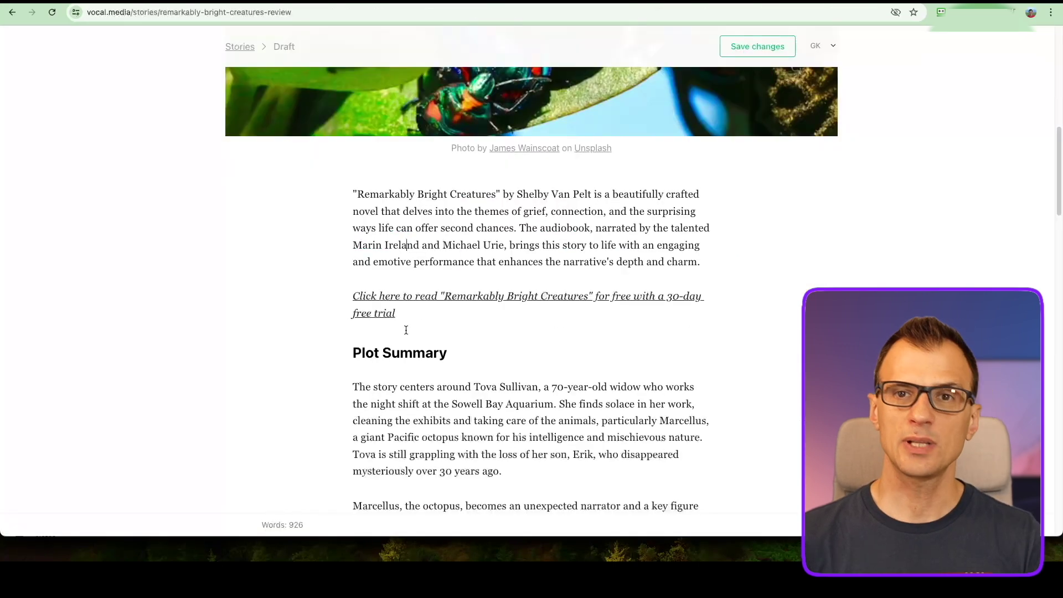
{"action": "left_click_drag", "start_coordinate": [399, 314], "coordinate": [352, 297]}
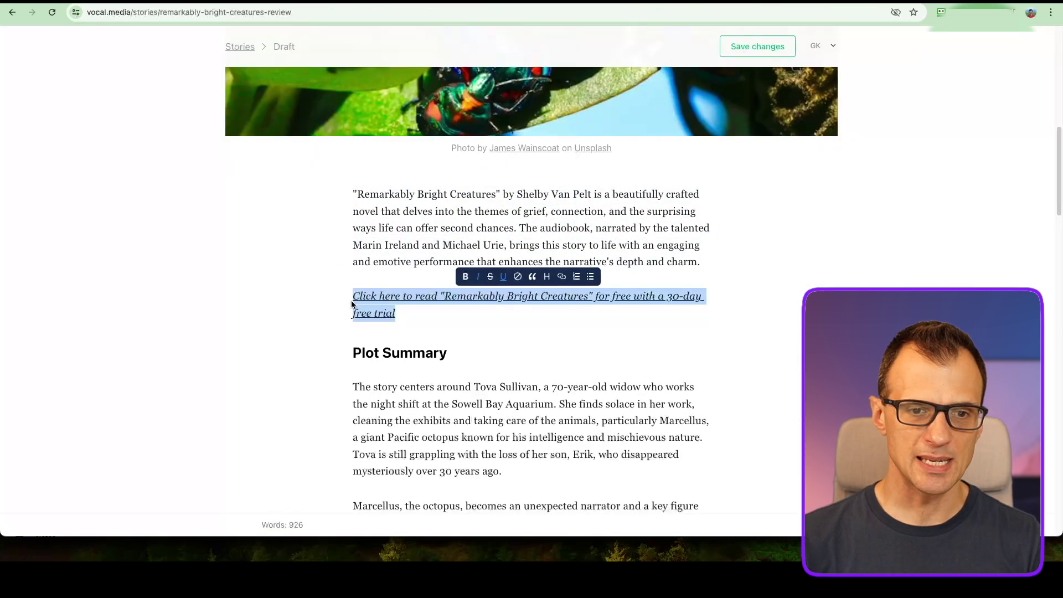
{"action": "left_click", "coordinate": [561, 277]}
{"action": "key", "text": "super+v"}
{"action": "left_click", "coordinate": [561, 276]}
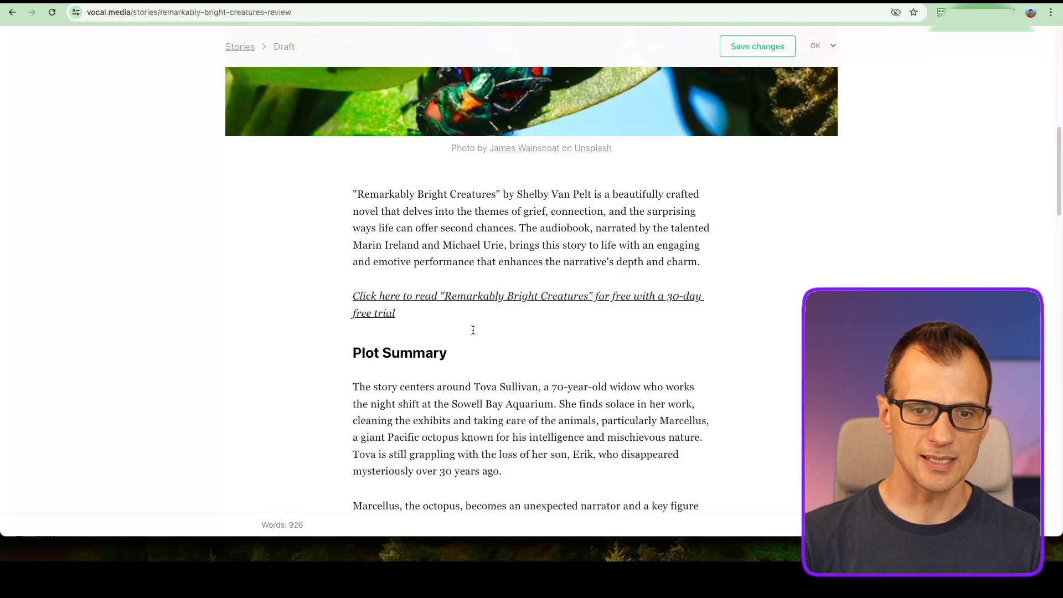
{"action": "left_click", "coordinate": [386, 297]}
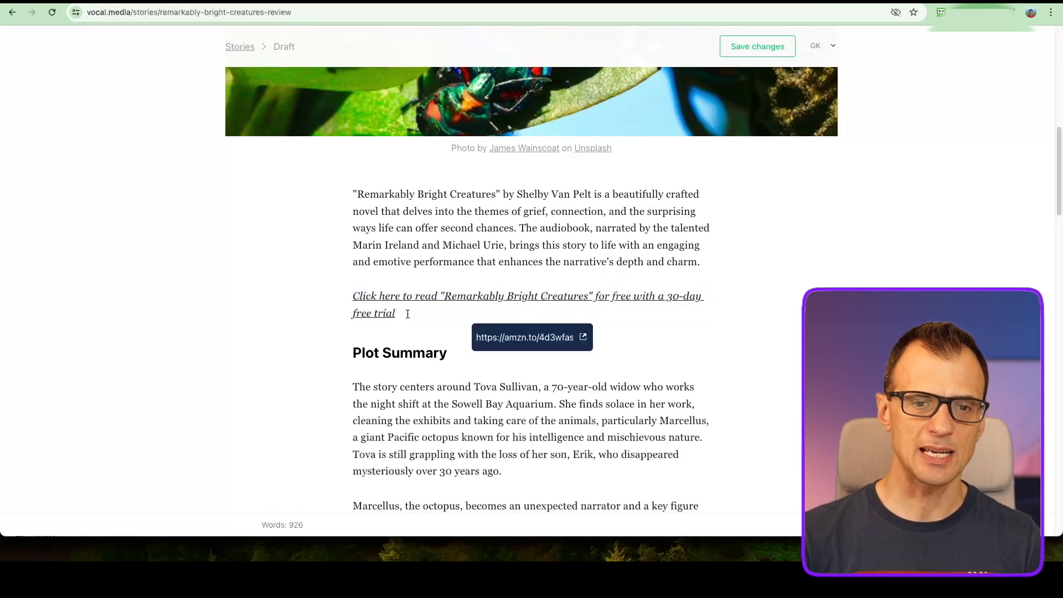
{"action": "left_click", "coordinate": [408, 313]}
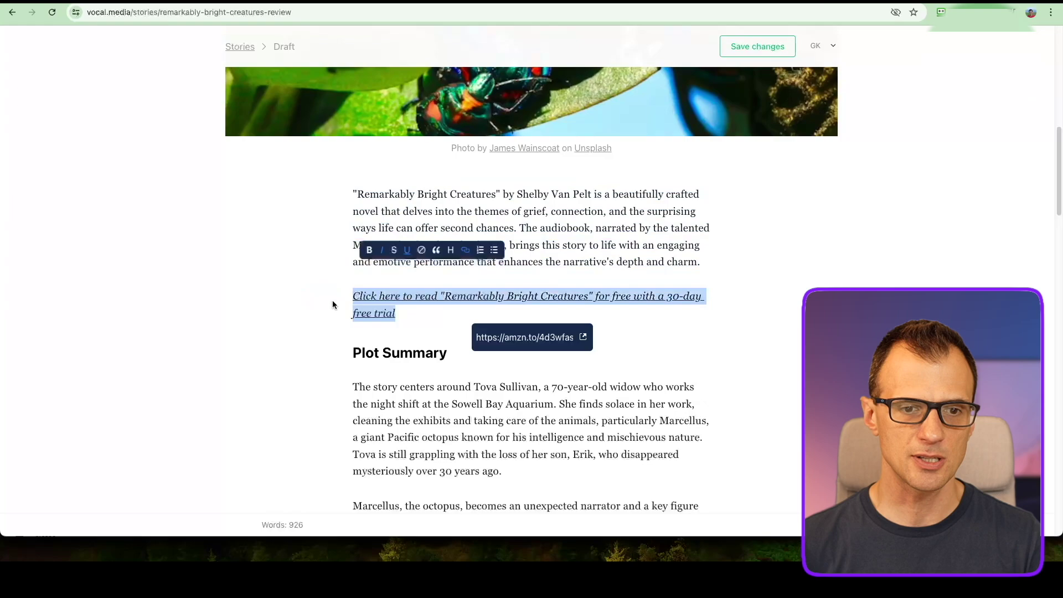
- Scroll through the review draft to check the free-trial affiliate links after the intro and conclusion
{"action": "scroll", "coordinate": [336, 320], "scroll_direction": "down", "scroll_amount": 7}
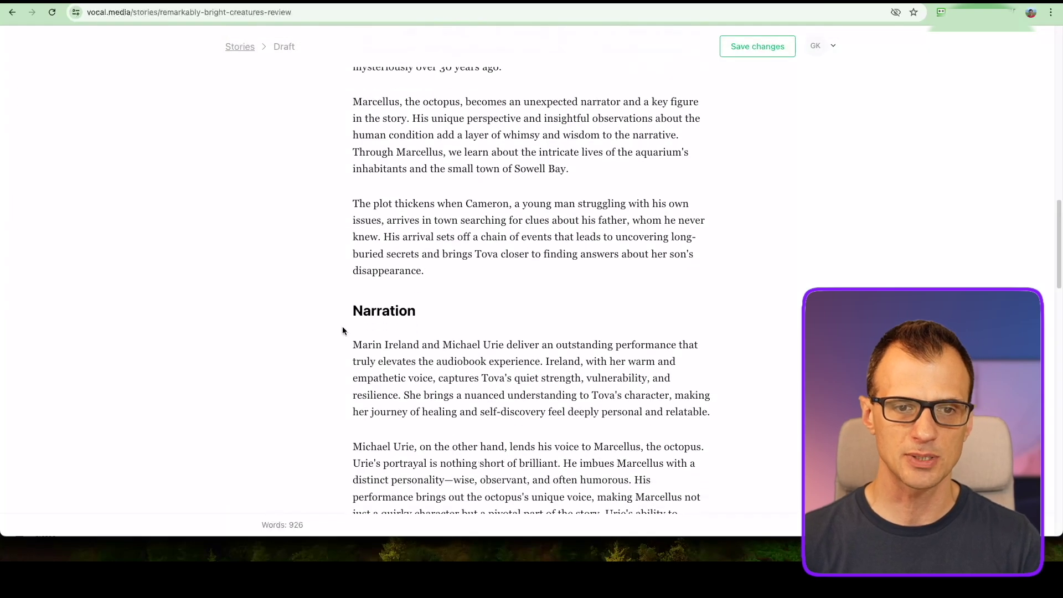
{"action": "scroll", "coordinate": [342, 326], "scroll_direction": "down", "scroll_amount": 5}
{"action": "scroll", "coordinate": [1026, 160], "scroll_direction": "up", "scroll_amount": 15}
{"action": "scroll", "coordinate": [1025, 168], "scroll_direction": "down", "scroll_amount": 2}
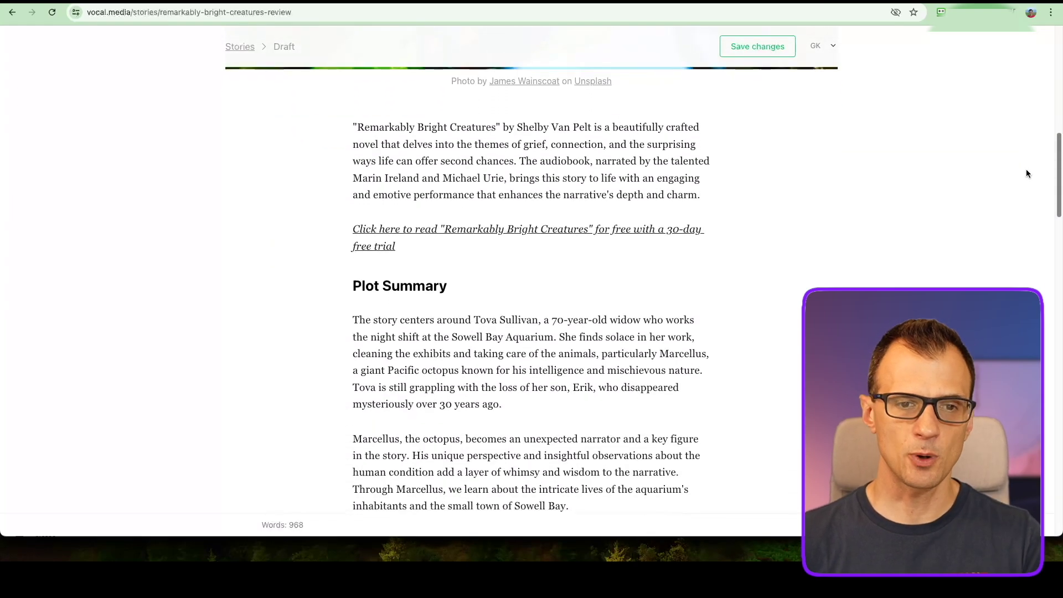
{"action": "scroll", "coordinate": [1025, 168], "scroll_direction": "down", "scroll_amount": 15}
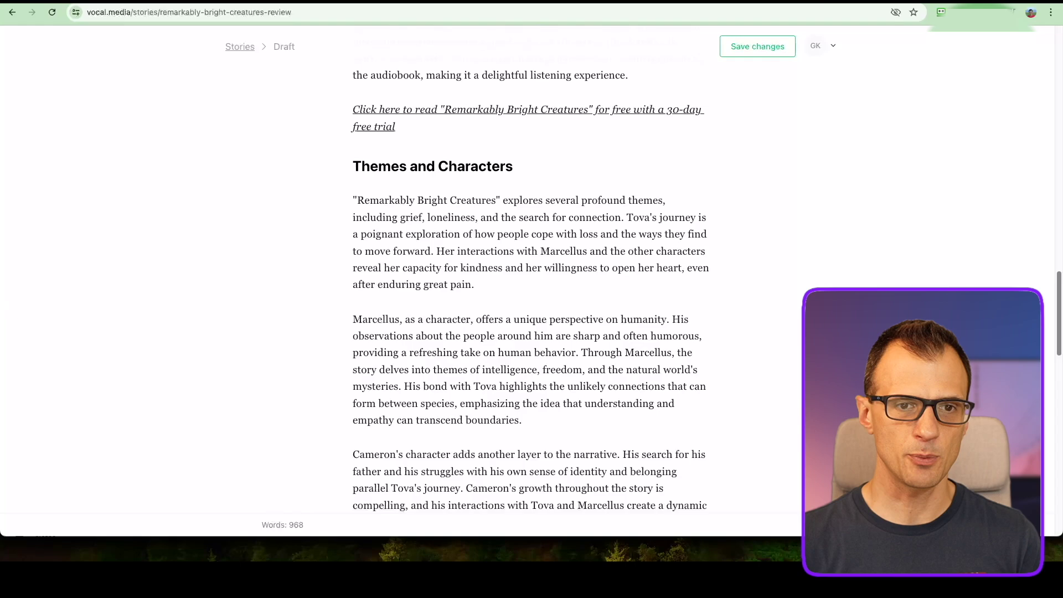
{"action": "scroll", "coordinate": [468, 310], "scroll_direction": "down", "scroll_amount": 15}
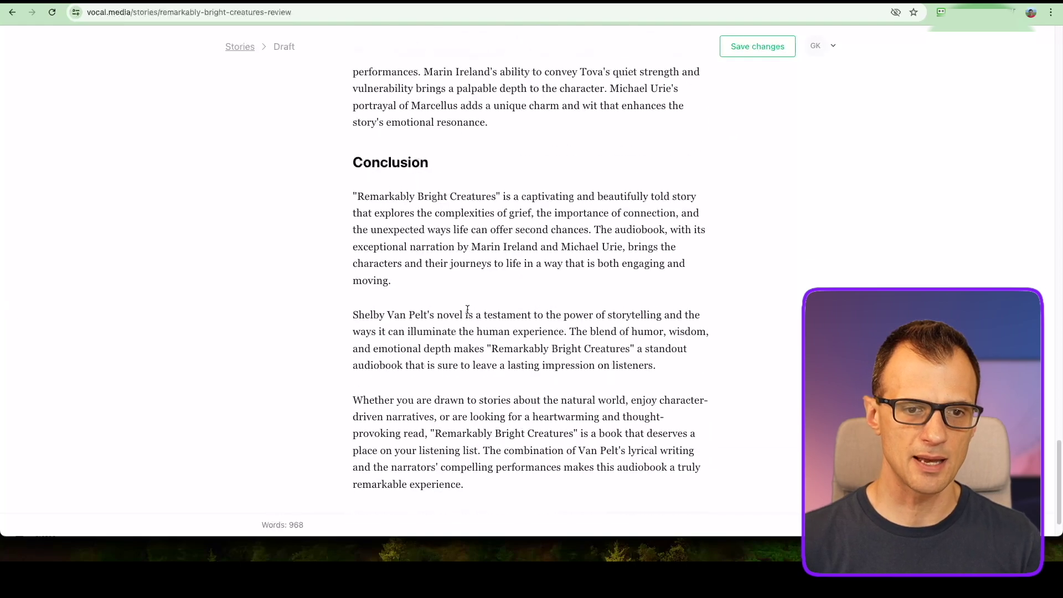
{"action": "scroll", "coordinate": [467, 310], "scroll_direction": "down", "scroll_amount": 2}
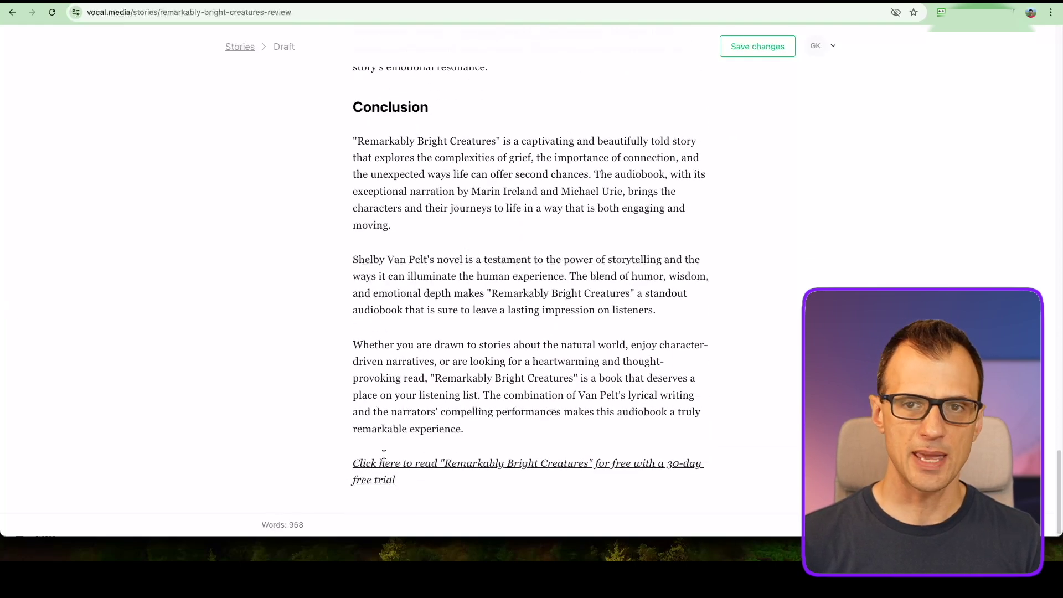
{"action": "scroll", "coordinate": [384, 454], "scroll_direction": "up", "scroll_amount": 20}
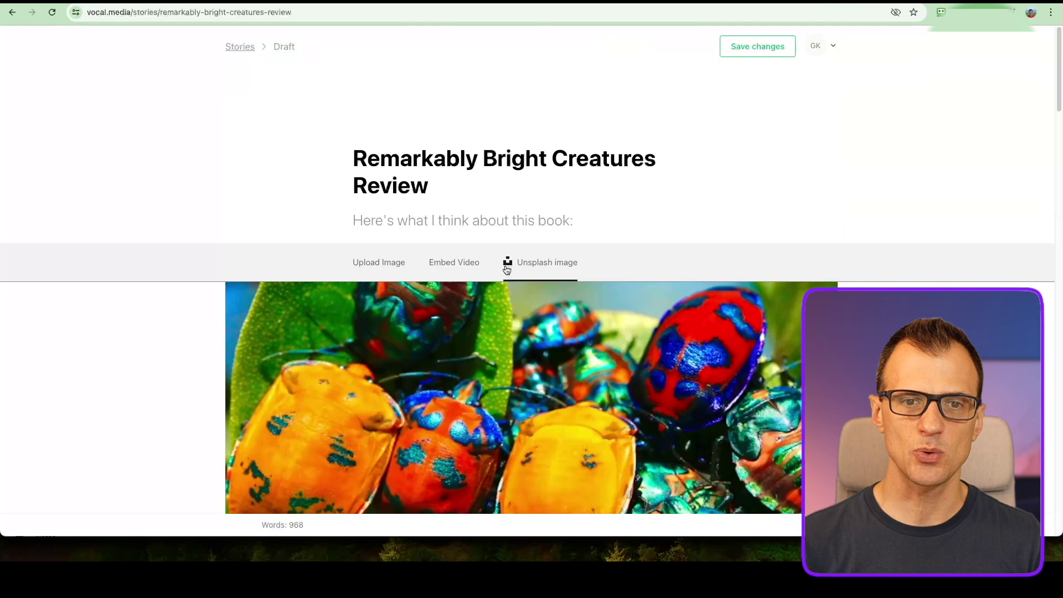
{"action": "scroll", "coordinate": [514, 276], "scroll_direction": "down", "scroll_amount": 15}
{"action": "scroll", "coordinate": [514, 254], "scroll_direction": "up", "scroll_amount": 3}
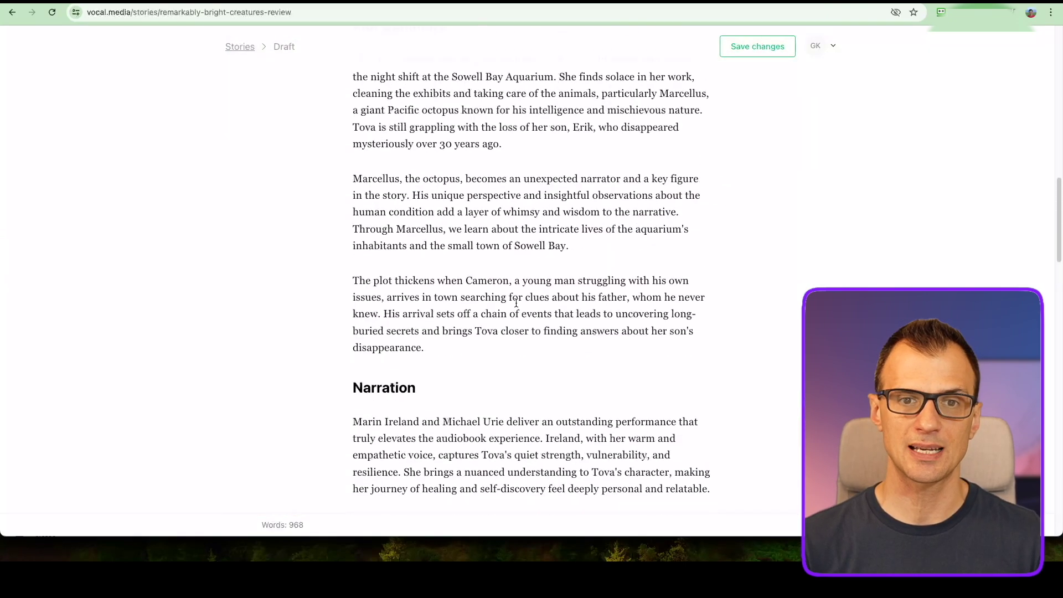
{"action": "scroll", "coordinate": [703, 228], "scroll_direction": "up", "scroll_amount": 5}
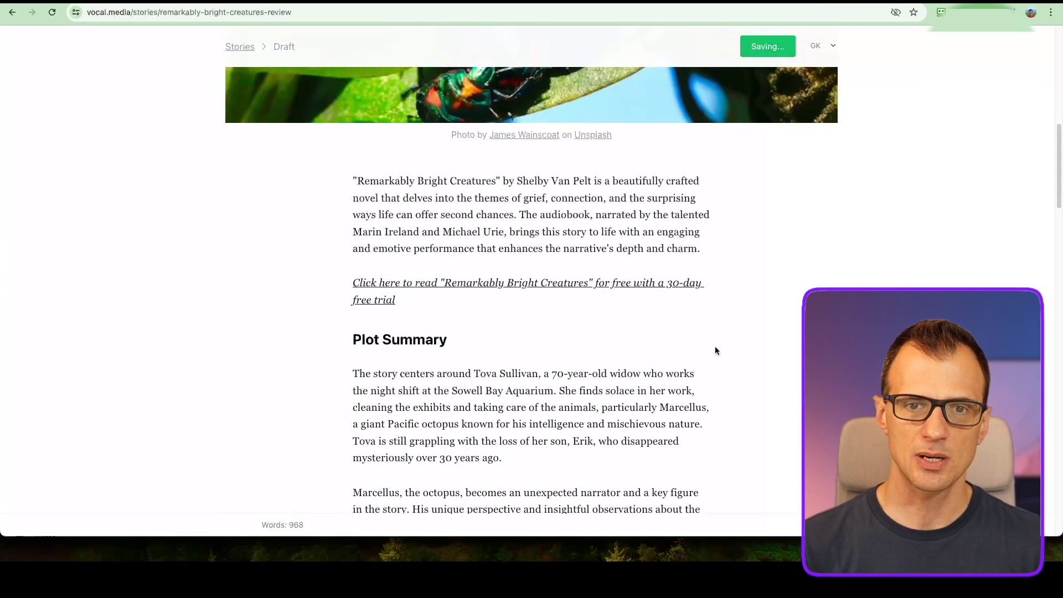
{"action": "scroll", "coordinate": [633, 348], "scroll_direction": "up", "scroll_amount": 10}
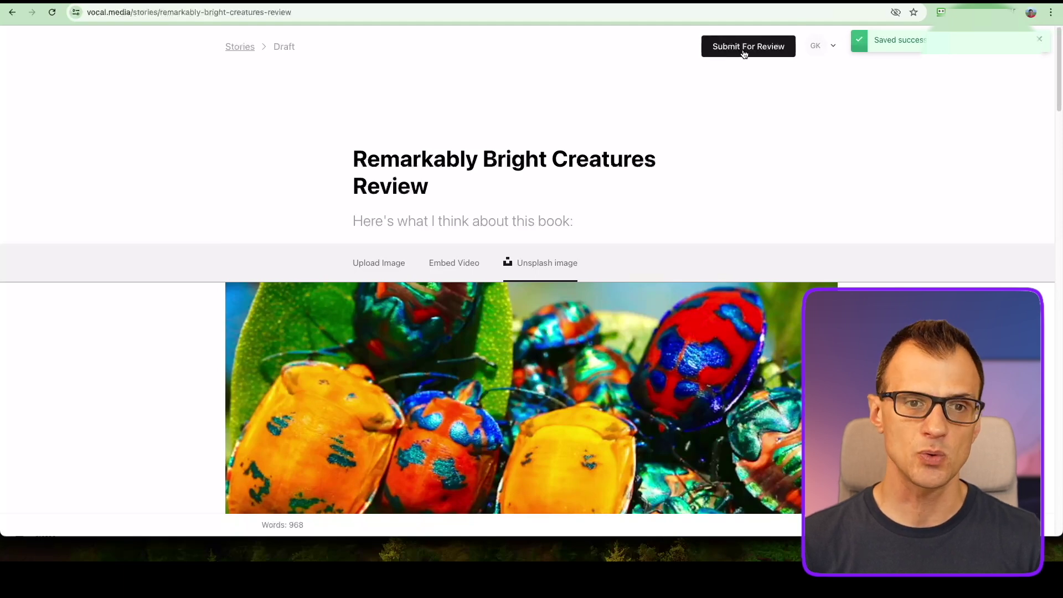
- Submit the saved review to the BookClub community with the Review tag
{"action": "left_click", "coordinate": [743, 49]}
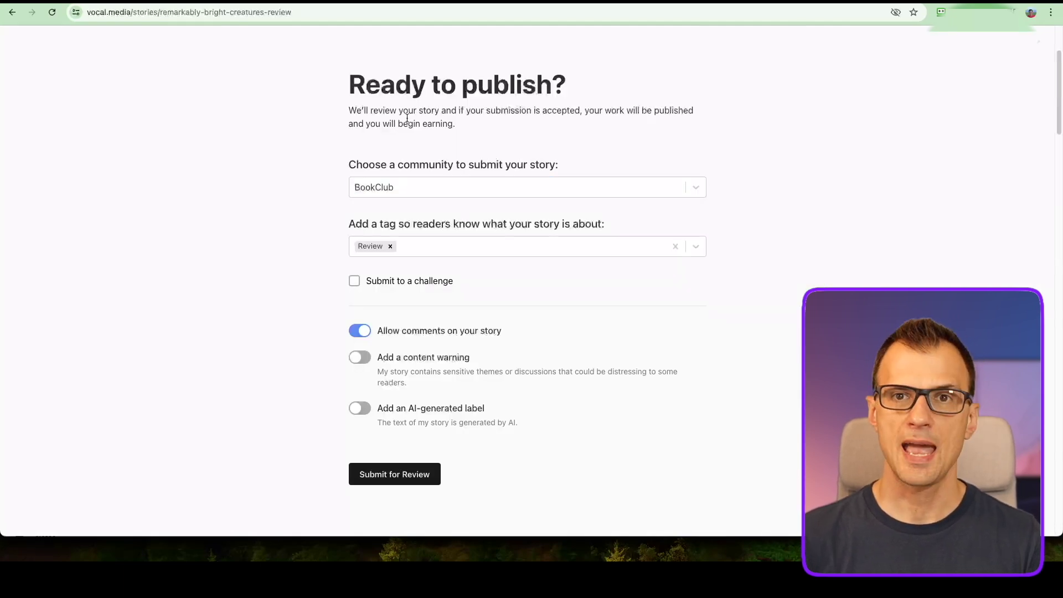
{"action": "left_click", "coordinate": [399, 476]}
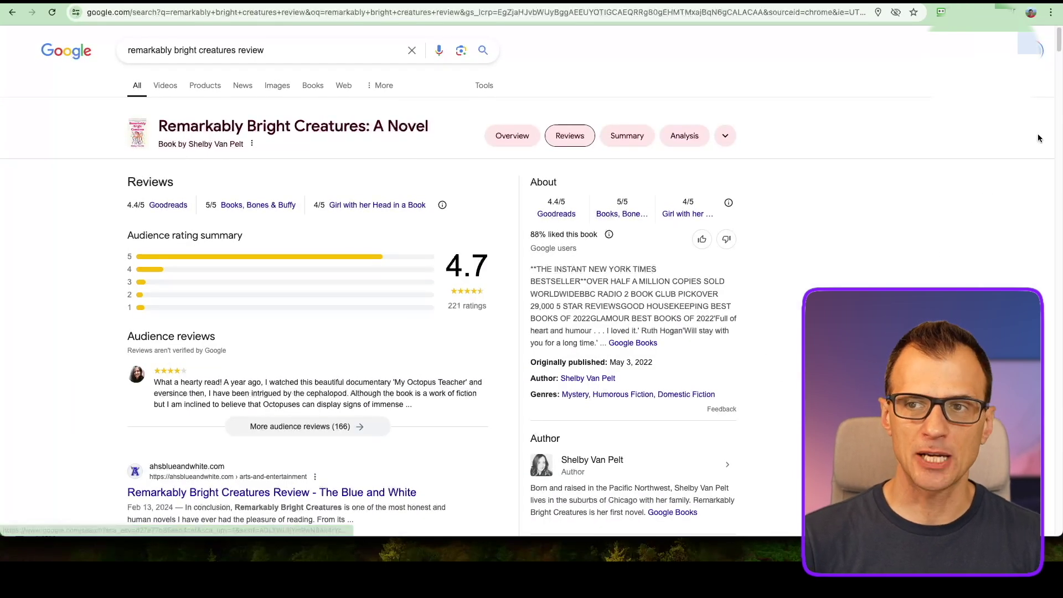
{"action": "triple_click", "coordinate": [157, 55]}
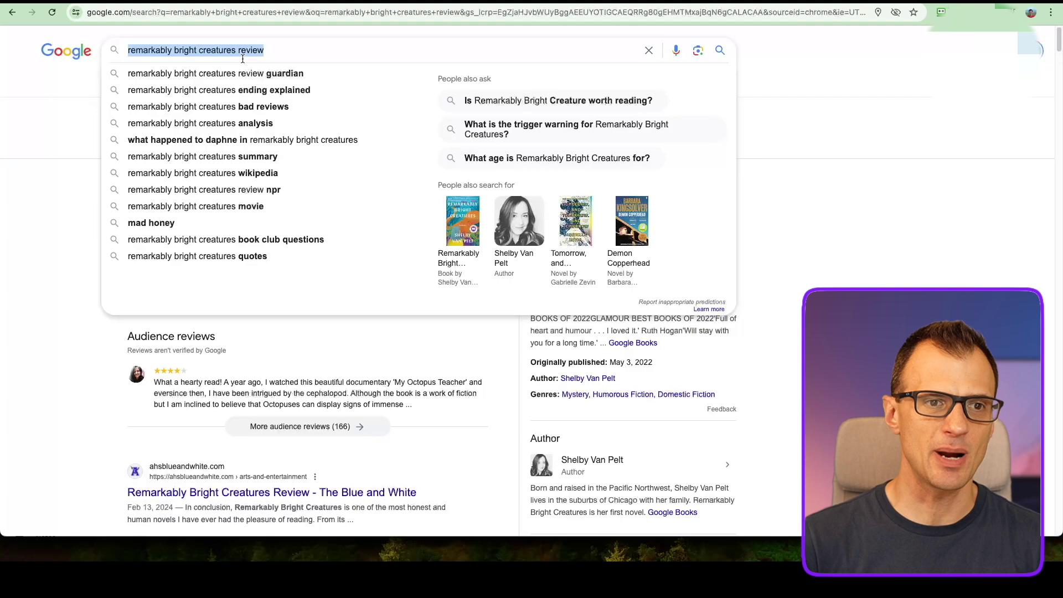
{"action": "scroll", "coordinate": [44, 316], "scroll_direction": "down", "scroll_amount": 7}
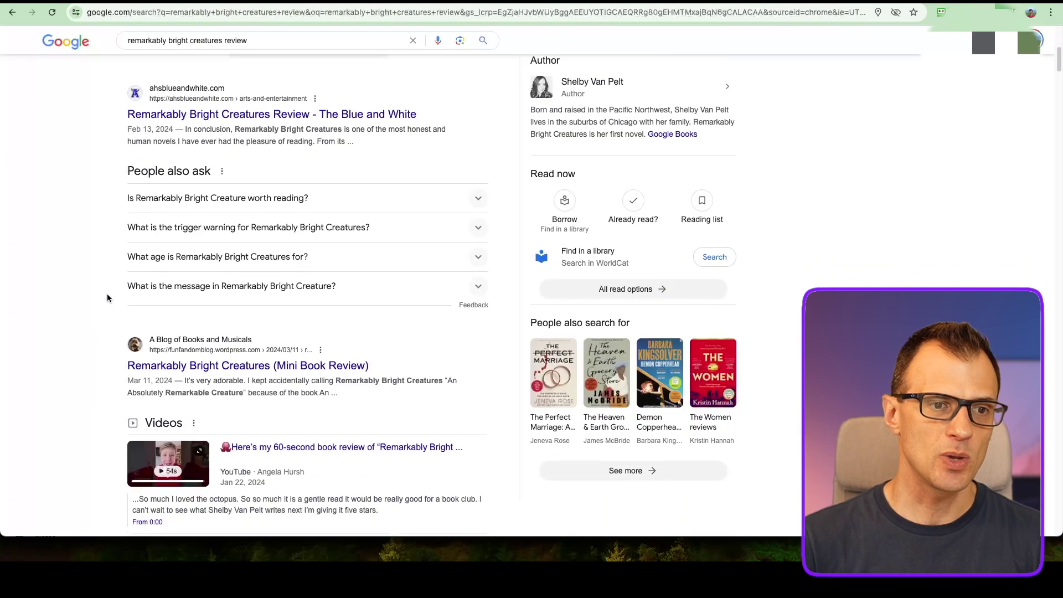
{"action": "scroll", "coordinate": [107, 271], "scroll_direction": "down", "scroll_amount": 5}
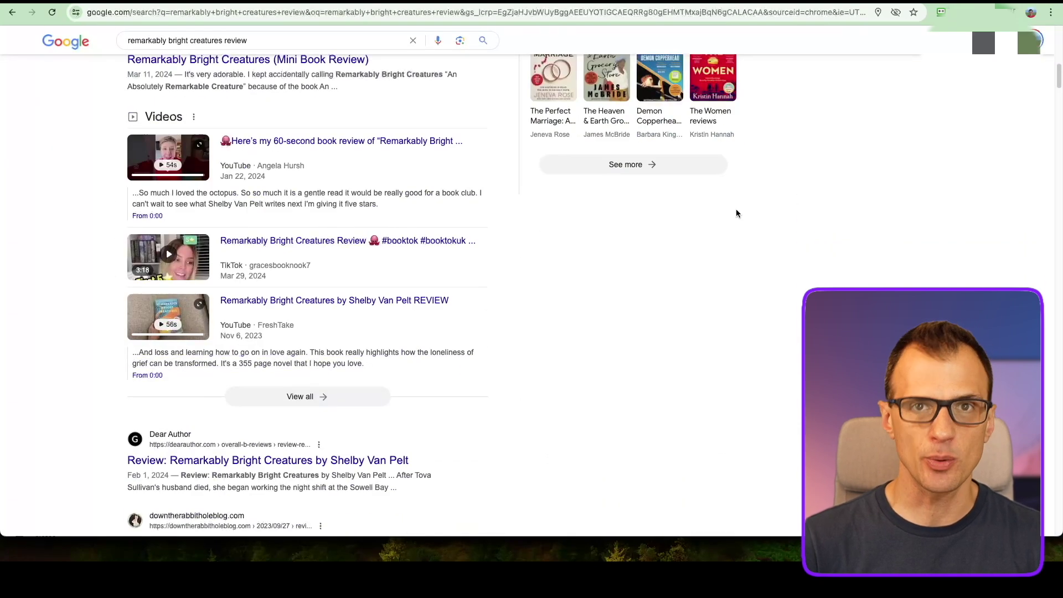
{"action": "scroll", "coordinate": [627, 344], "scroll_direction": "down", "scroll_amount": 2}
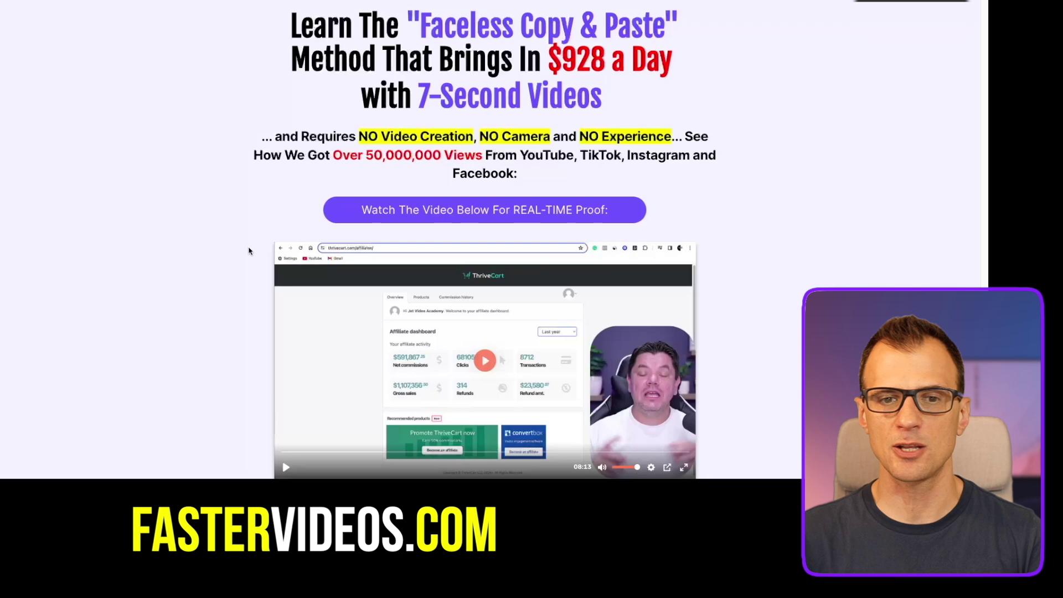
{"action": "scroll", "coordinate": [200, 216], "scroll_direction": "down", "scroll_amount": 5}
{"action": "scroll", "coordinate": [210, 229], "scroll_direction": "down", "scroll_amount": 2}
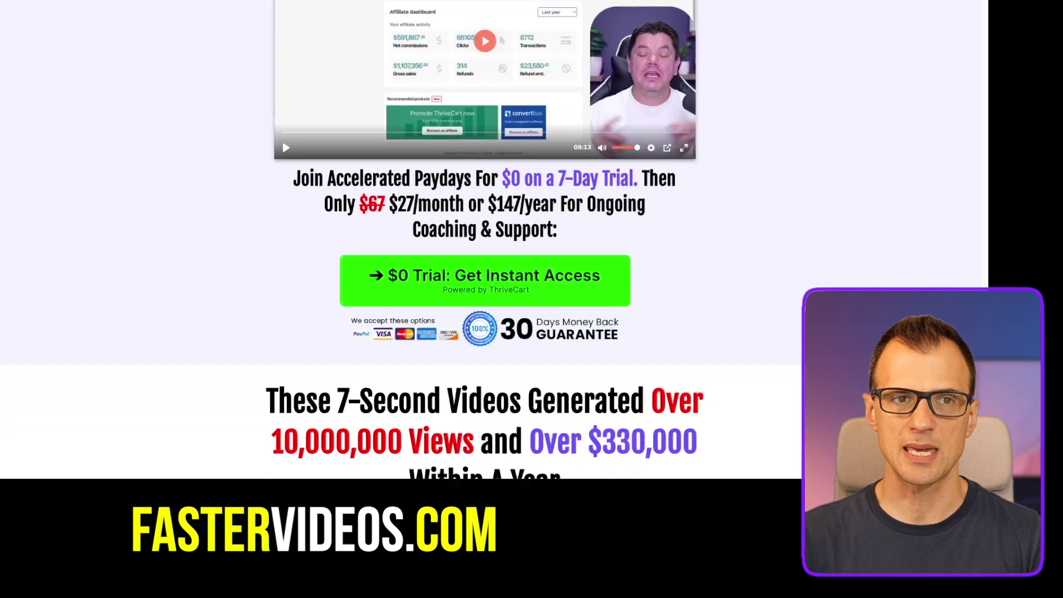
{"action": "scroll", "coordinate": [527, 201], "scroll_direction": "down", "scroll_amount": 1}
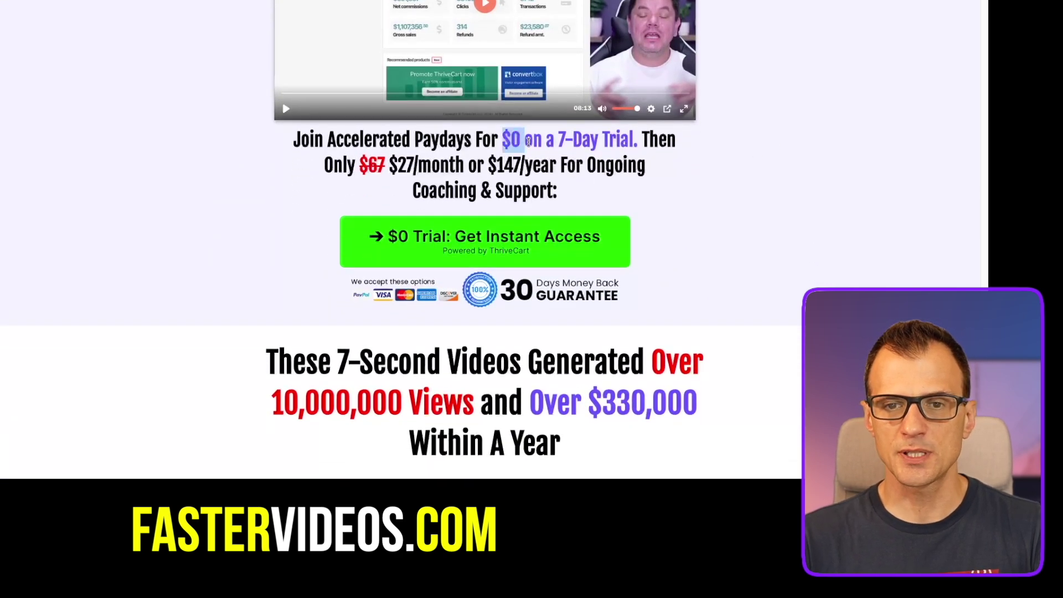
{"action": "left_click_drag", "start_coordinate": [631, 139], "coordinate": [556, 145]}
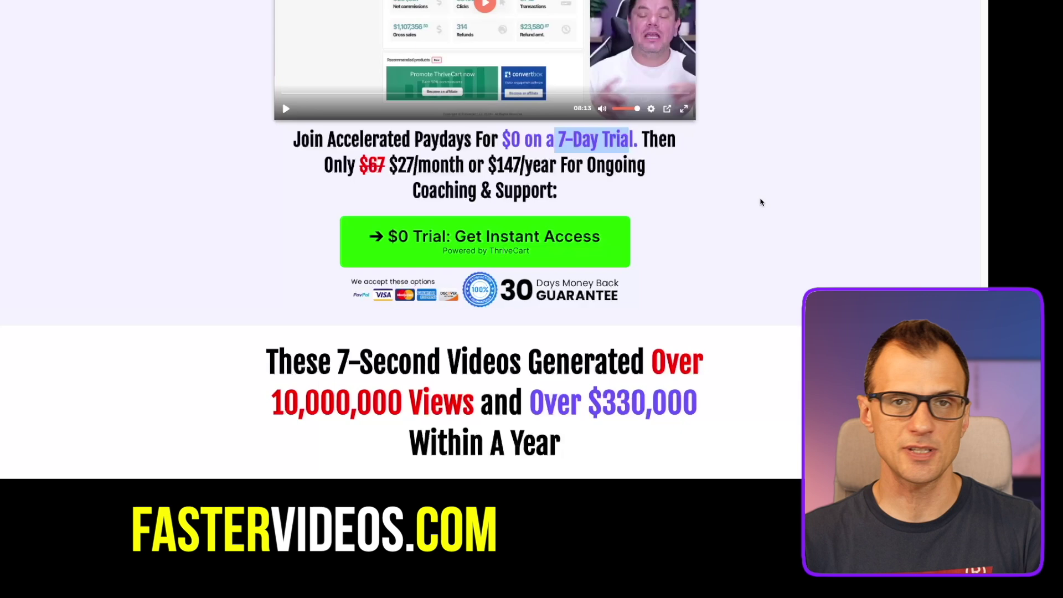
{"action": "scroll", "coordinate": [780, 212], "scroll_direction": "down", "scroll_amount": 5}
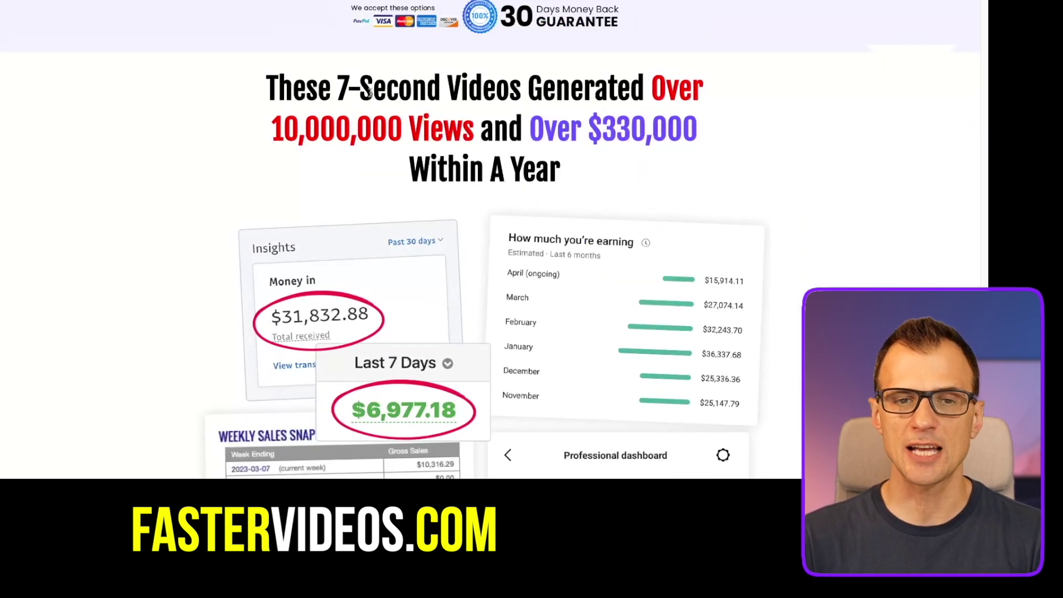
{"action": "left_click_drag", "start_coordinate": [344, 89], "coordinate": [548, 93]}
{"action": "left_click", "coordinate": [550, 86]}
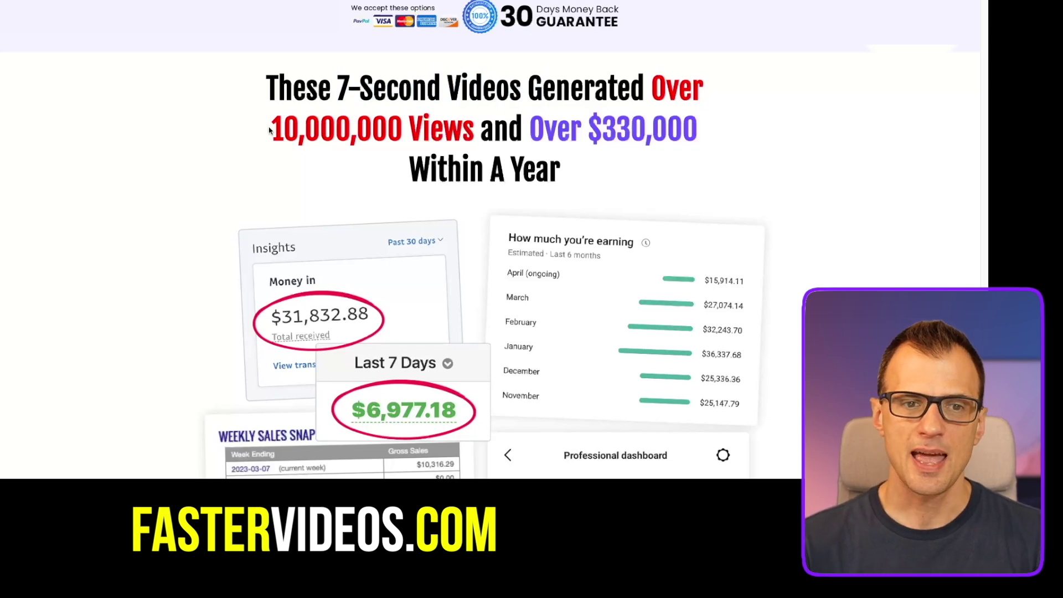
{"action": "left_click_drag", "start_coordinate": [269, 130], "coordinate": [407, 131]}
{"action": "scroll", "coordinate": [158, 153], "scroll_direction": "down", "scroll_amount": 5}
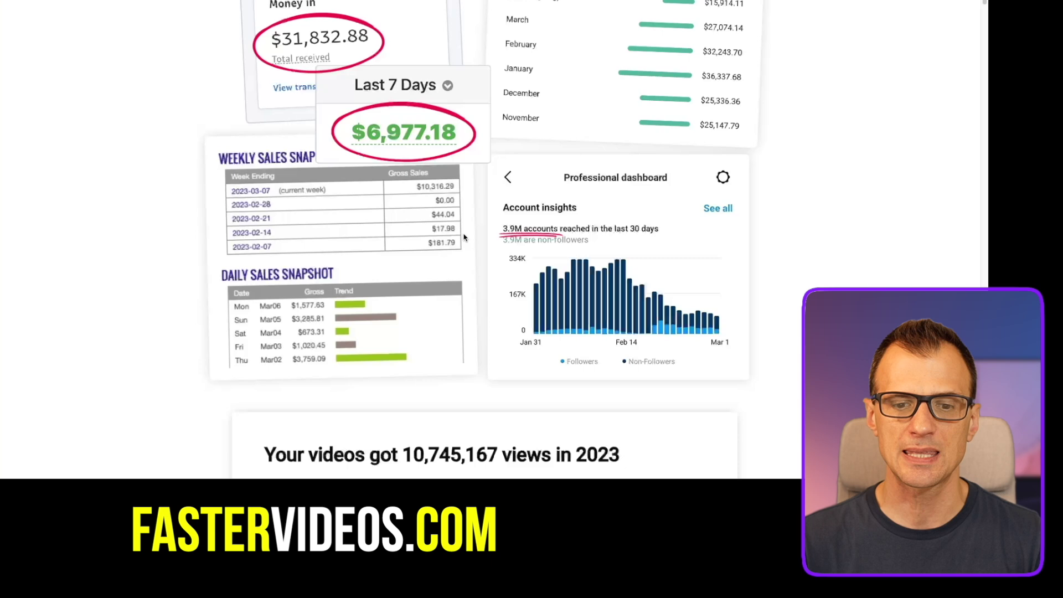
{"action": "scroll", "coordinate": [169, 233], "scroll_direction": "down", "scroll_amount": 7}
{"action": "scroll", "coordinate": [168, 233], "scroll_direction": "down", "scroll_amount": 5}
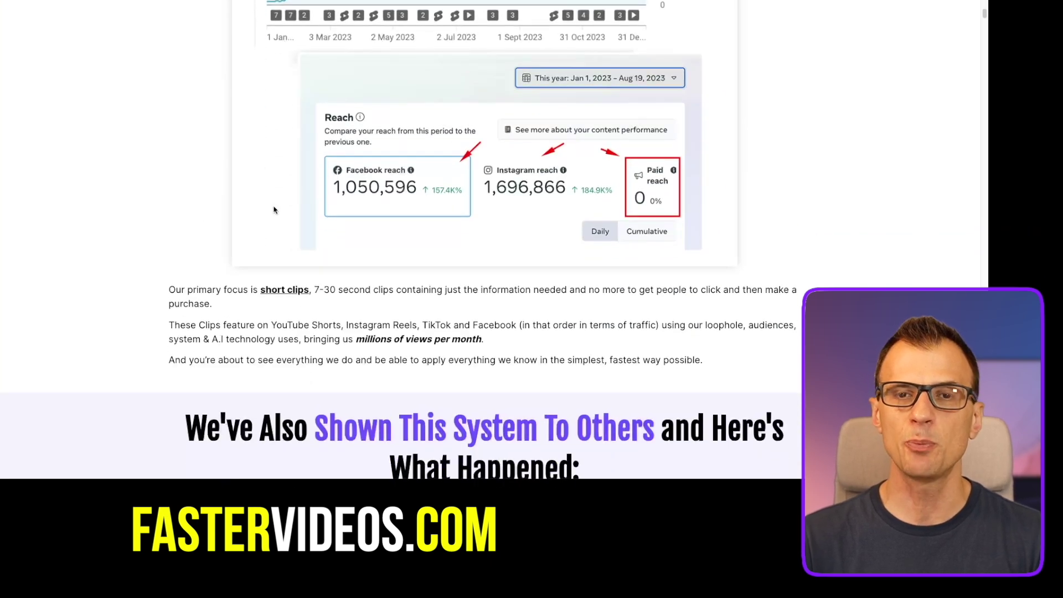
{"action": "scroll", "coordinate": [281, 256], "scroll_direction": "down", "scroll_amount": 10}
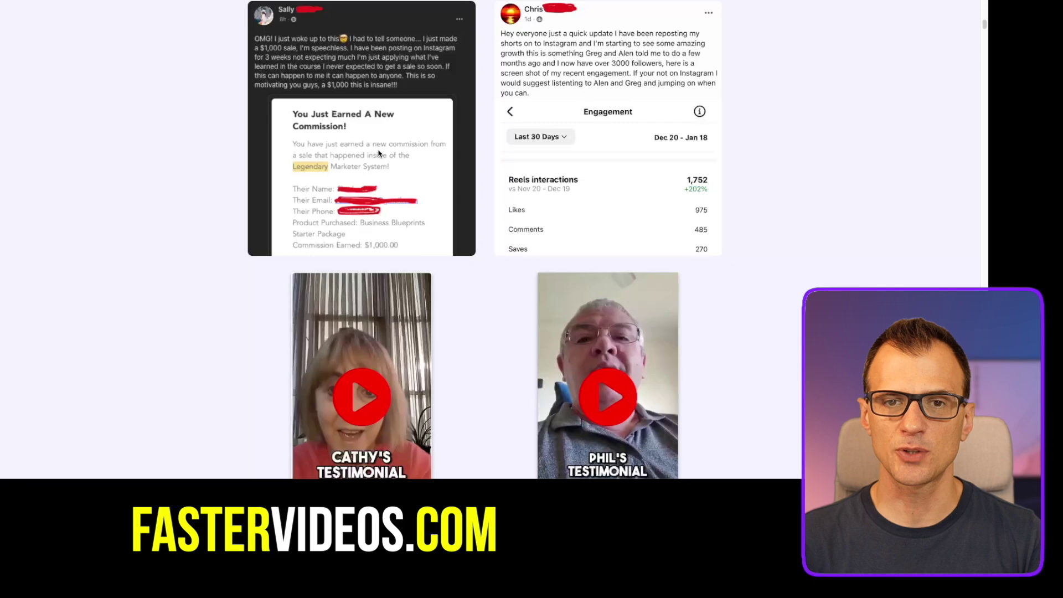
{"action": "scroll", "coordinate": [379, 152], "scroll_direction": "down", "scroll_amount": 15}
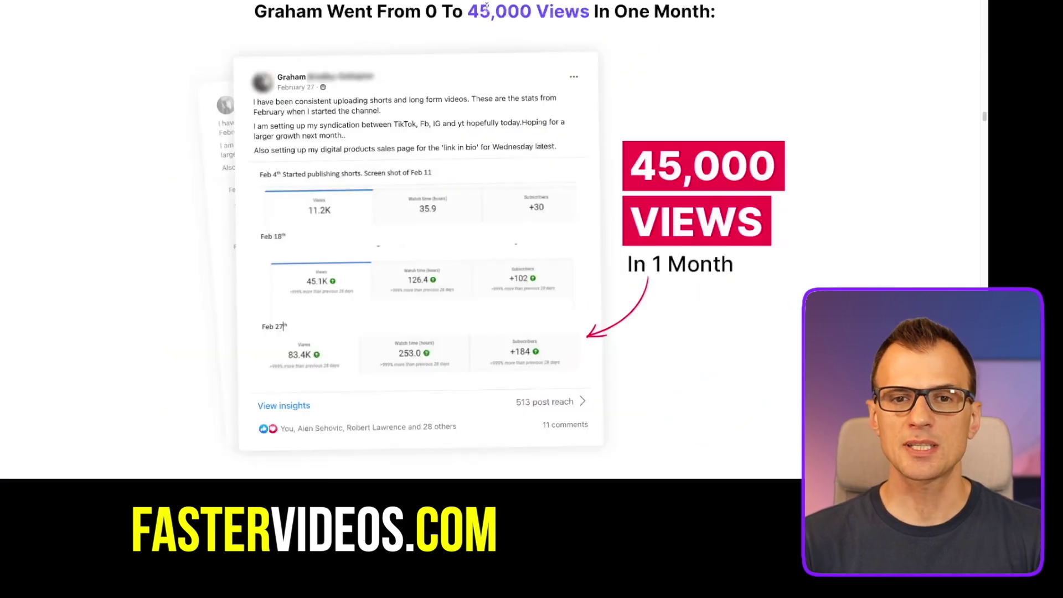
{"action": "scroll", "coordinate": [711, 254], "scroll_direction": "down", "scroll_amount": 8}
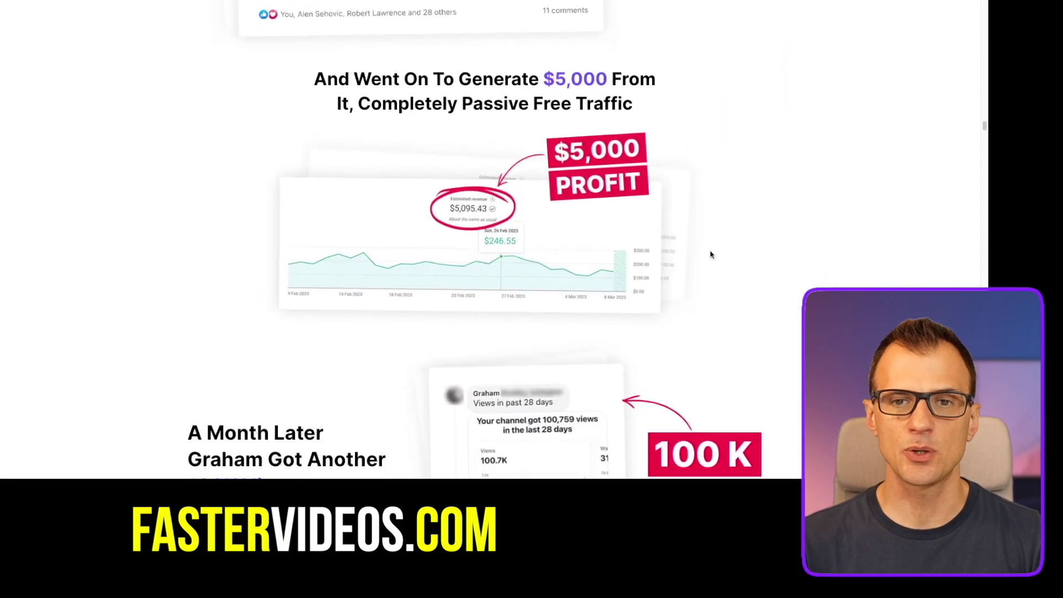
{"action": "scroll", "coordinate": [351, 95], "scroll_direction": "down", "scroll_amount": 10}
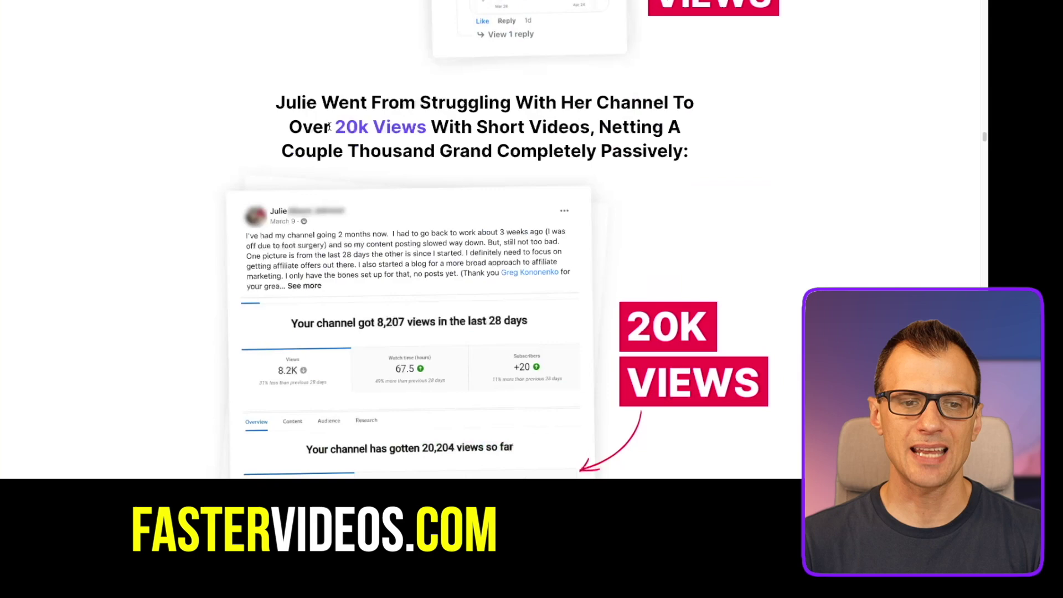
{"action": "scroll", "coordinate": [329, 127], "scroll_direction": "down", "scroll_amount": 10}
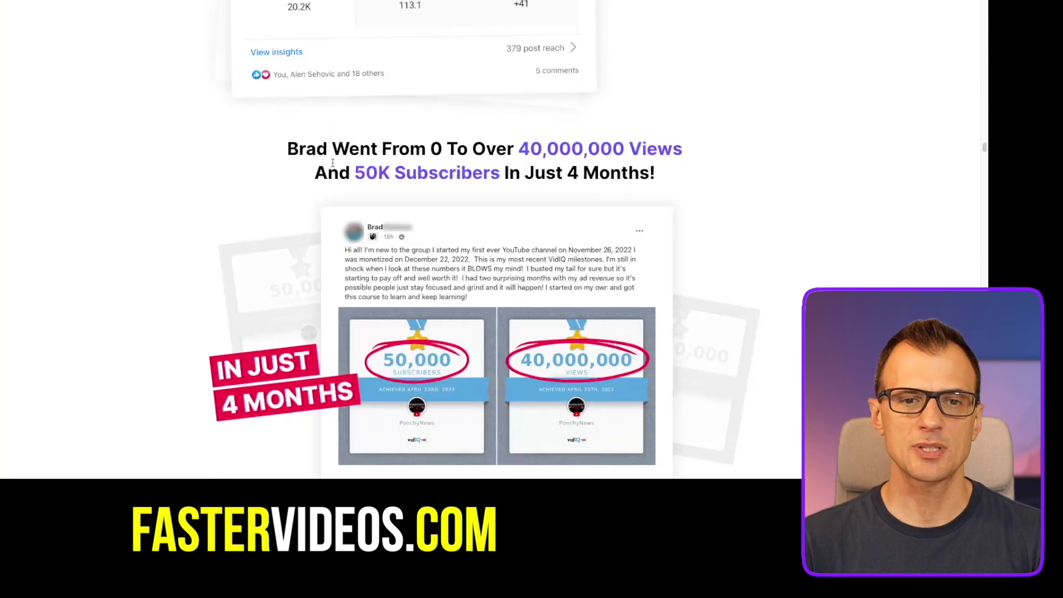
{"action": "left_click_drag", "start_coordinate": [332, 162], "coordinate": [472, 149]}
{"action": "left_click", "coordinate": [723, 208]}
{"action": "scroll", "coordinate": [742, 238], "scroll_direction": "down", "scroll_amount": 15}
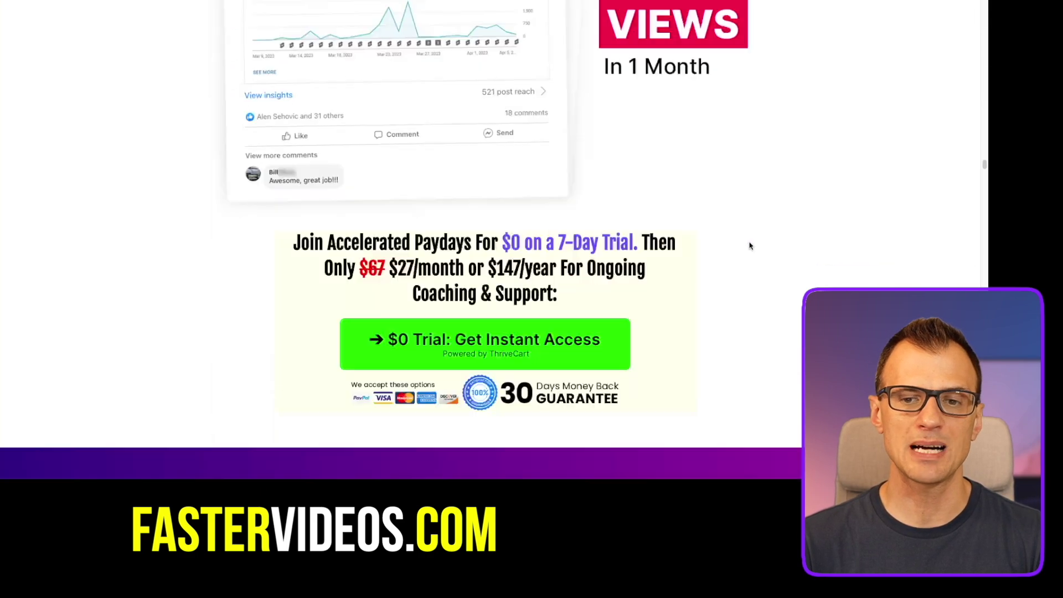
{"action": "scroll", "coordinate": [750, 245], "scroll_direction": "down", "scroll_amount": 3}
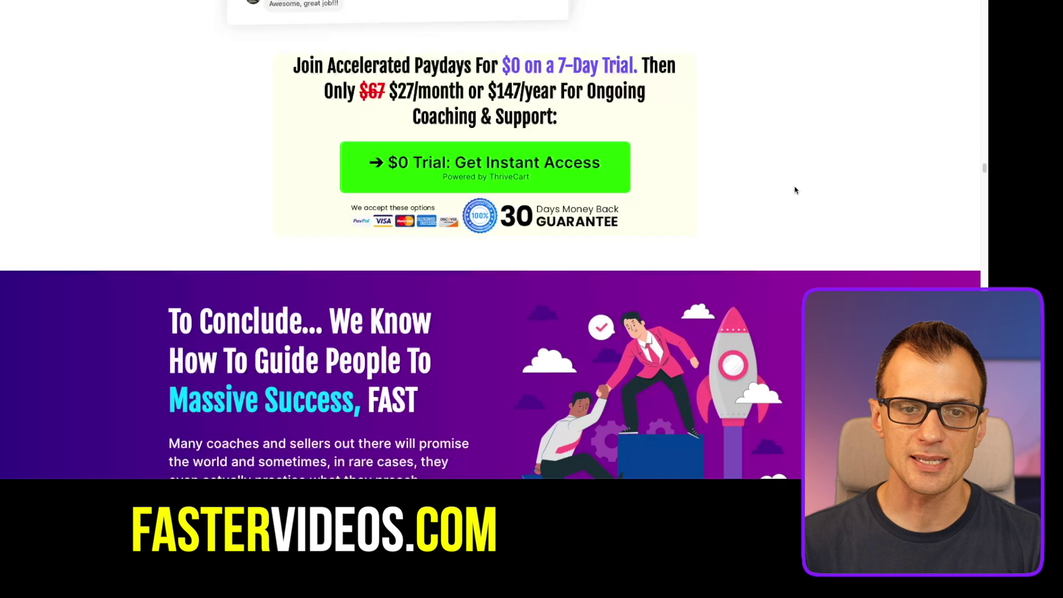